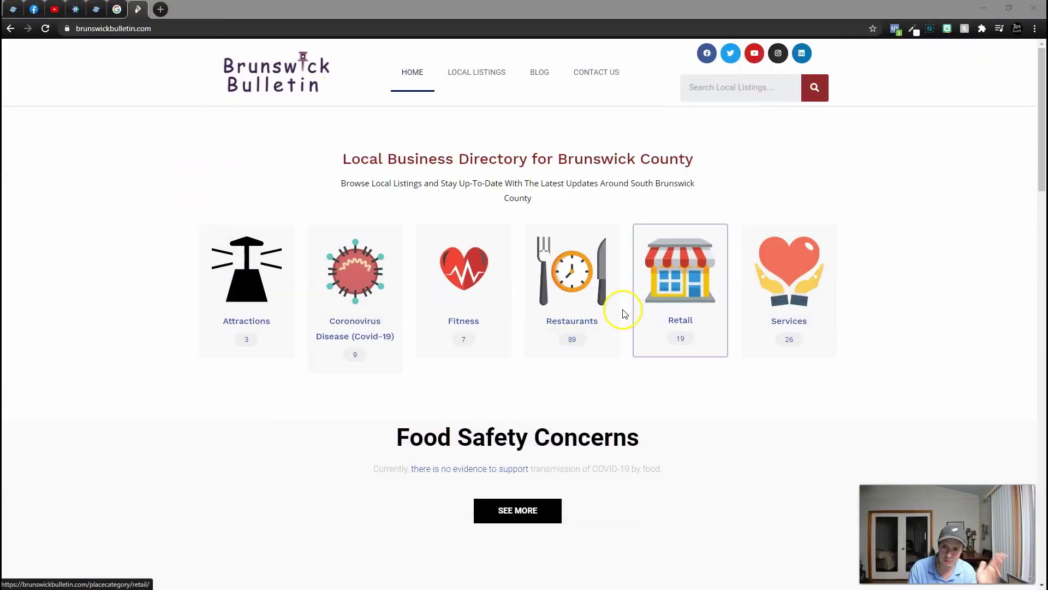
# Step: Browse the Restaurants category listings on Brunswick Bulletin
pyautogui.click(600, 323)
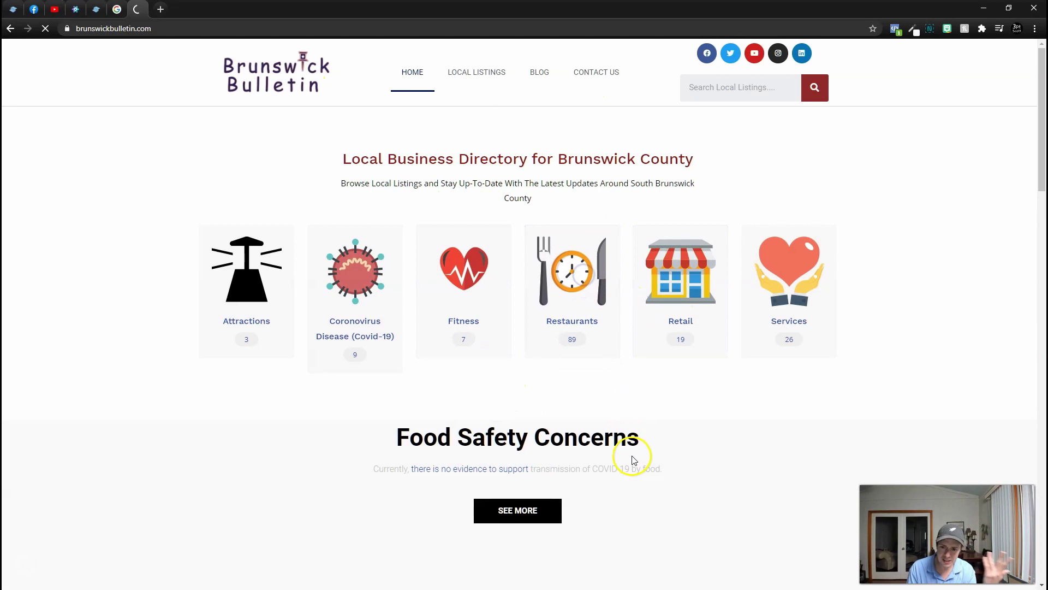
pyautogui.scroll(-6, 513, 407)
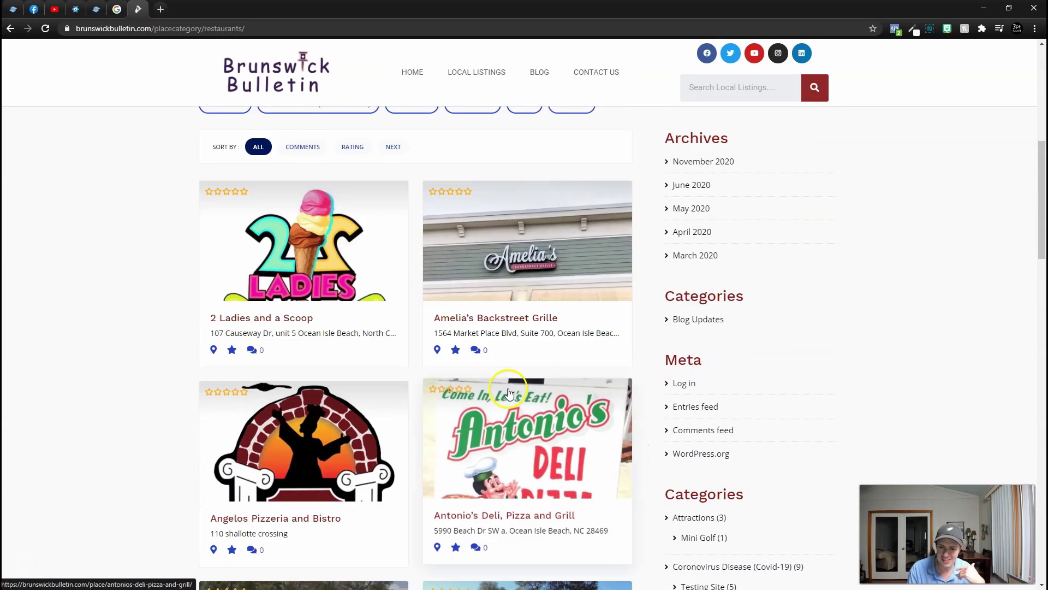
pyautogui.scroll(-5, 498, 320)
pyautogui.scroll(15, 550, 124)
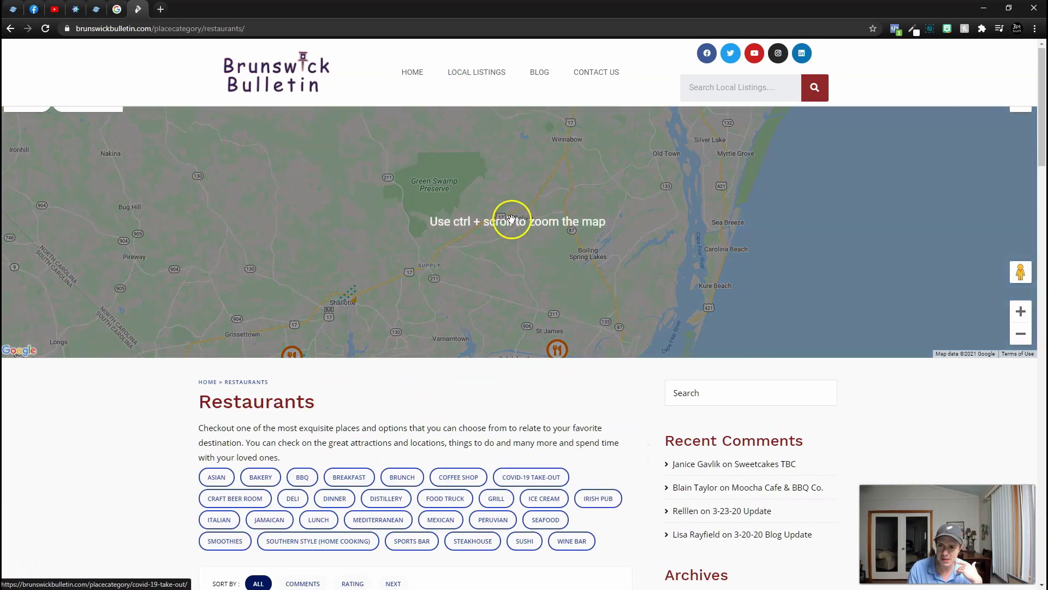
pyautogui.scroll(-4, 535, 431)
pyautogui.scroll(-10, 535, 430)
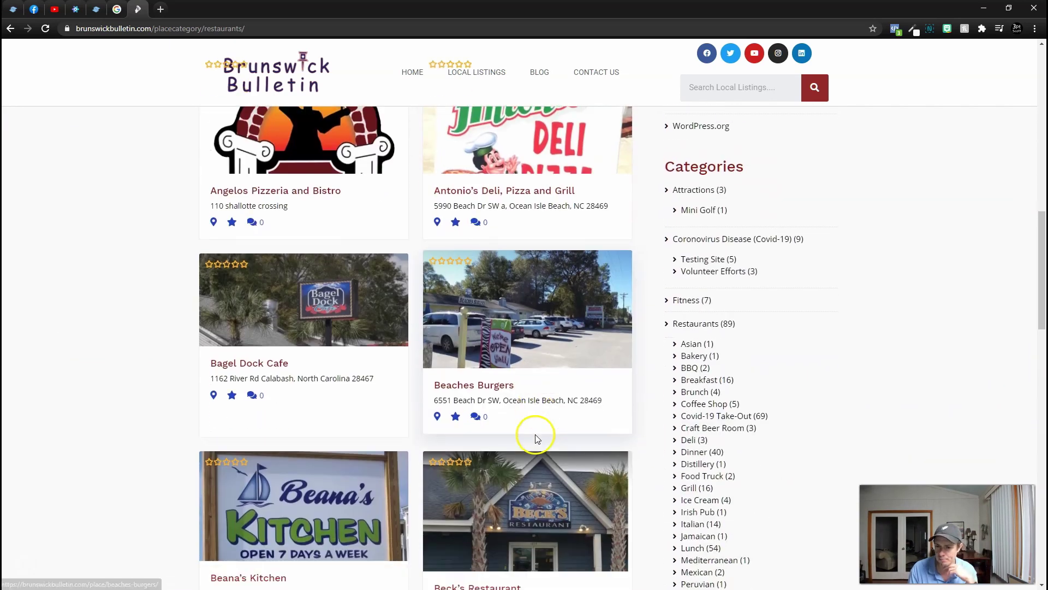
# Step: Read through Beck's Restaurant listing page, then close the Brunswick Bulletin tab
pyautogui.click(535, 394)
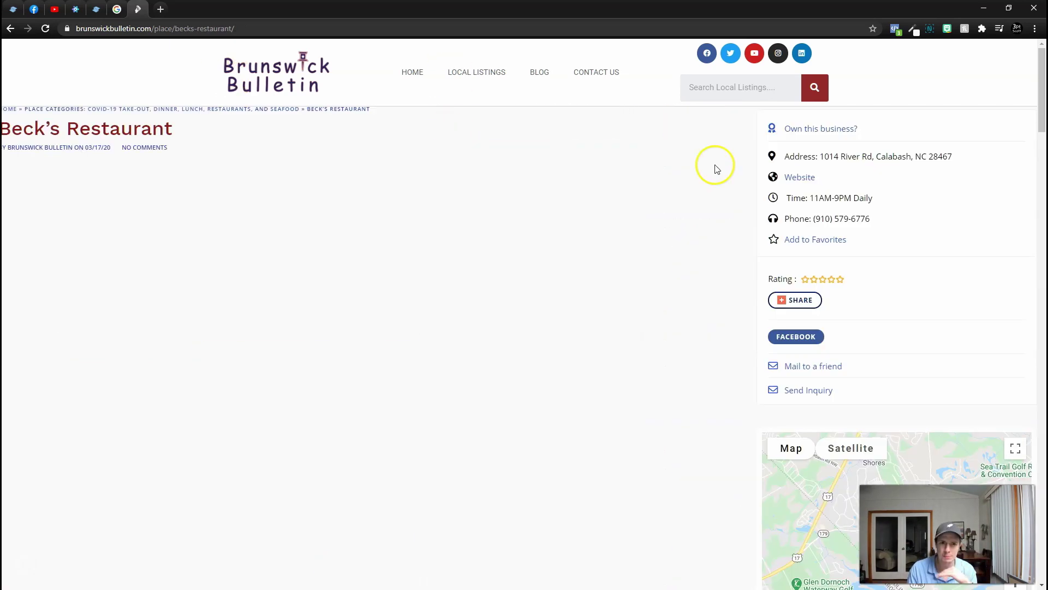
pyautogui.scroll(-8, 549, 358)
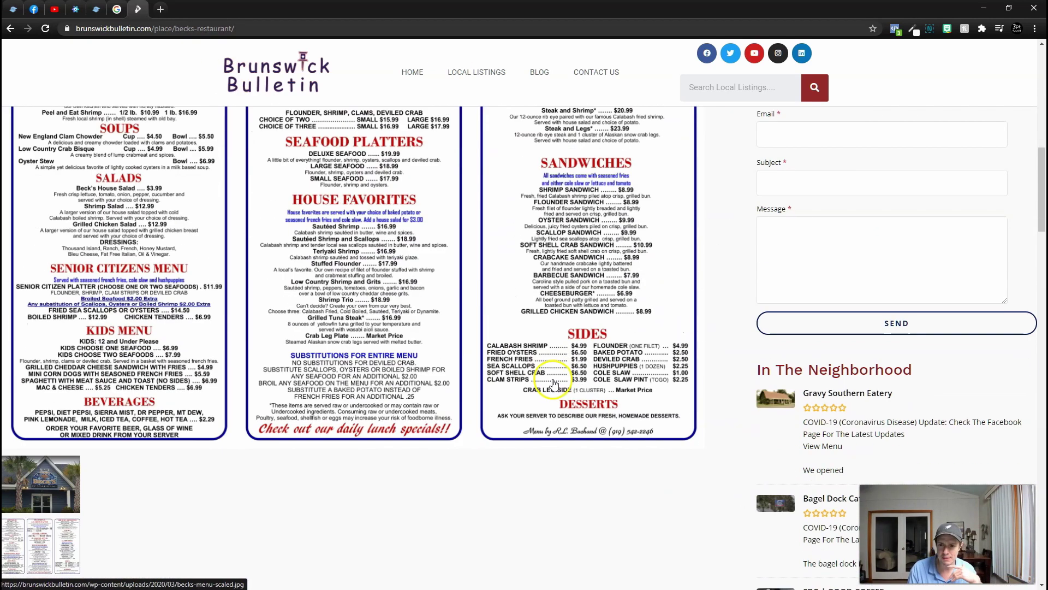
pyautogui.scroll(-10, 525, 255)
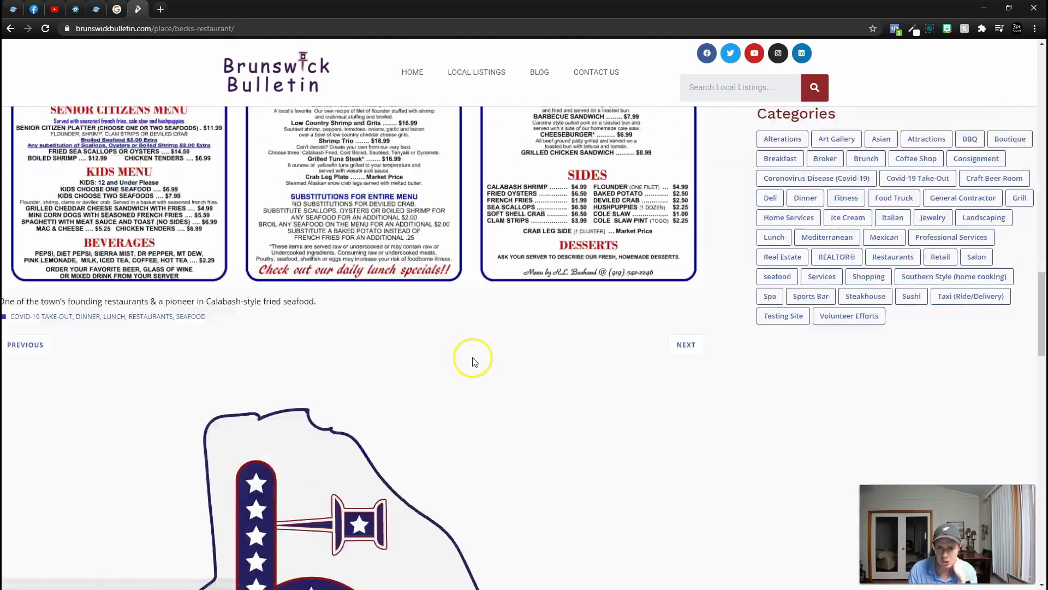
pyautogui.scroll(5, 474, 358)
pyautogui.scroll(10, 611, 384)
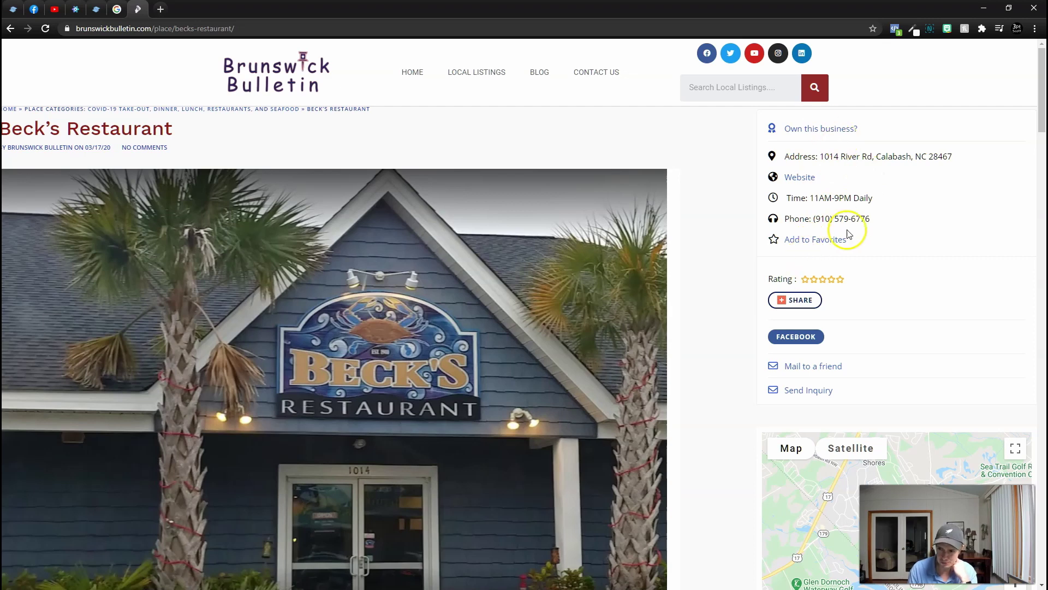
pyautogui.scroll(-9, 690, 324)
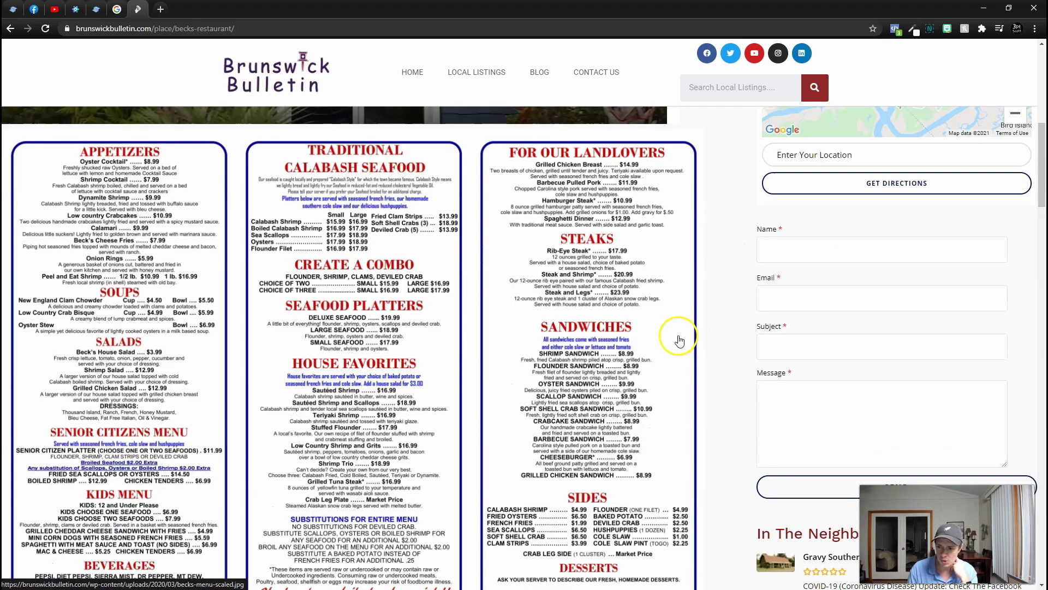
pyautogui.scroll(-6, 660, 317)
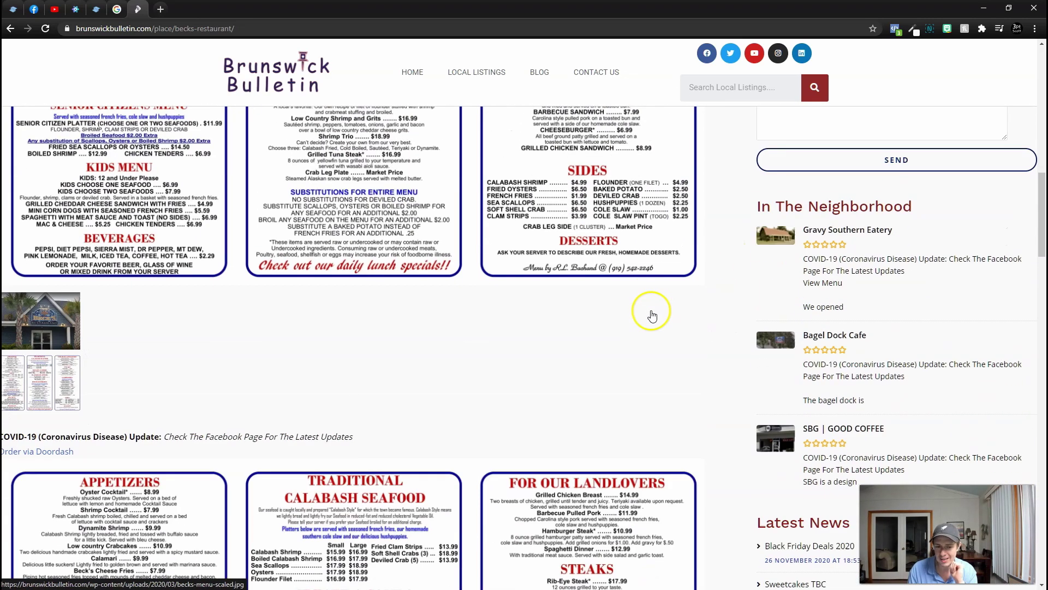
pyautogui.scroll(-16, 651, 315)
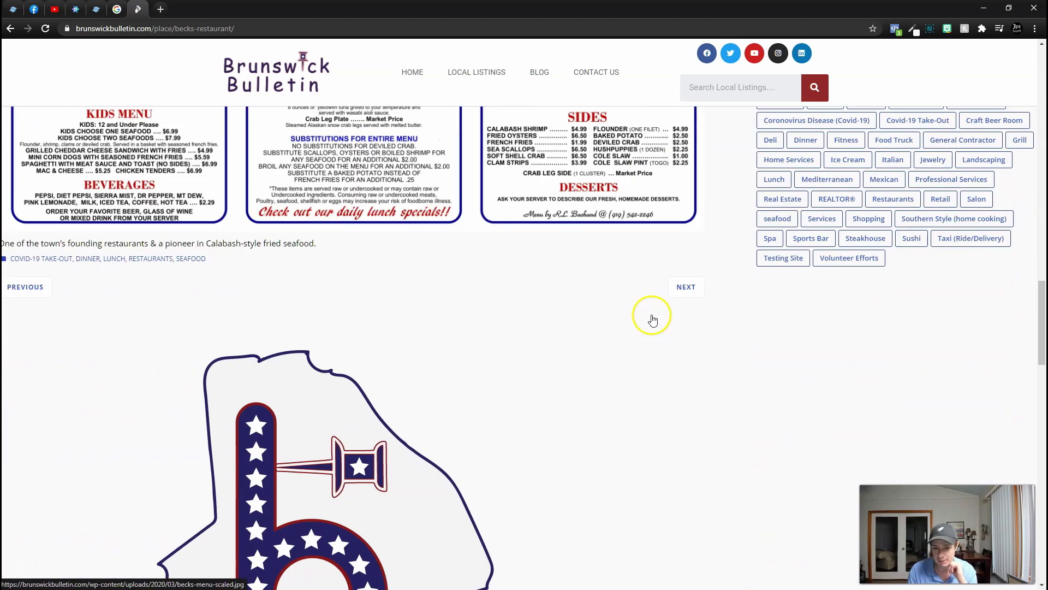
pyautogui.rightClick(138, 7)
pyautogui.click(179, 125)
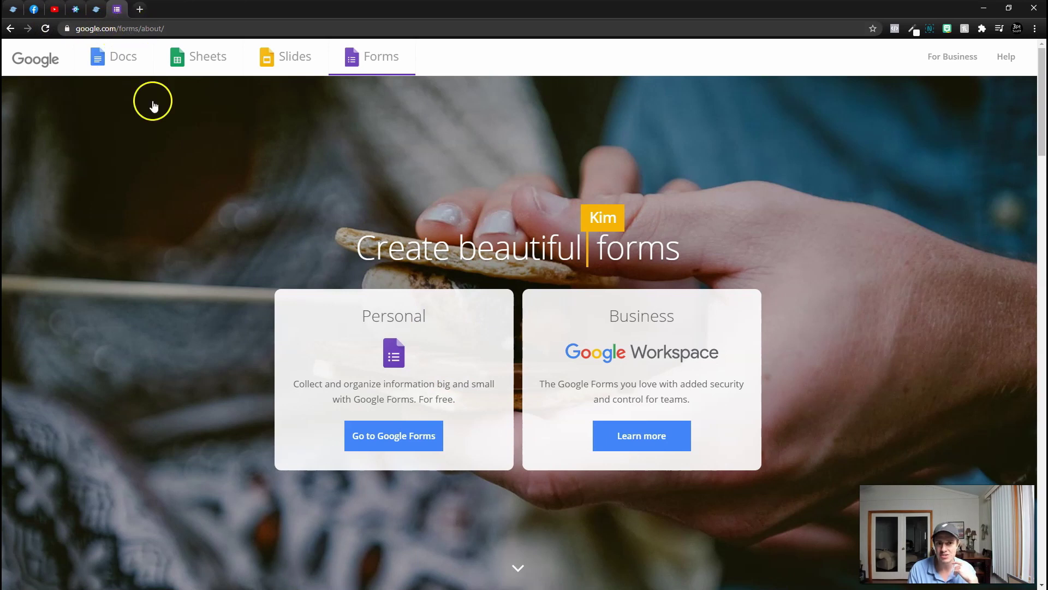
# Step: Start a new blank form from the Google Forms start page
pyautogui.click(396, 437)
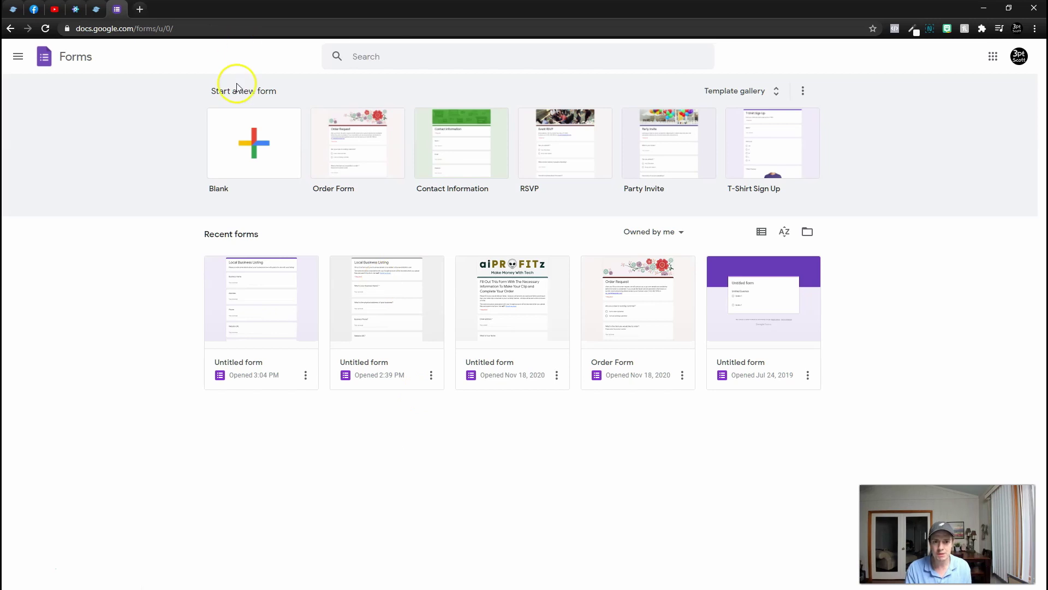
pyautogui.moveTo(242, 97); pyautogui.dragTo(244, 141)
pyautogui.click(244, 141)
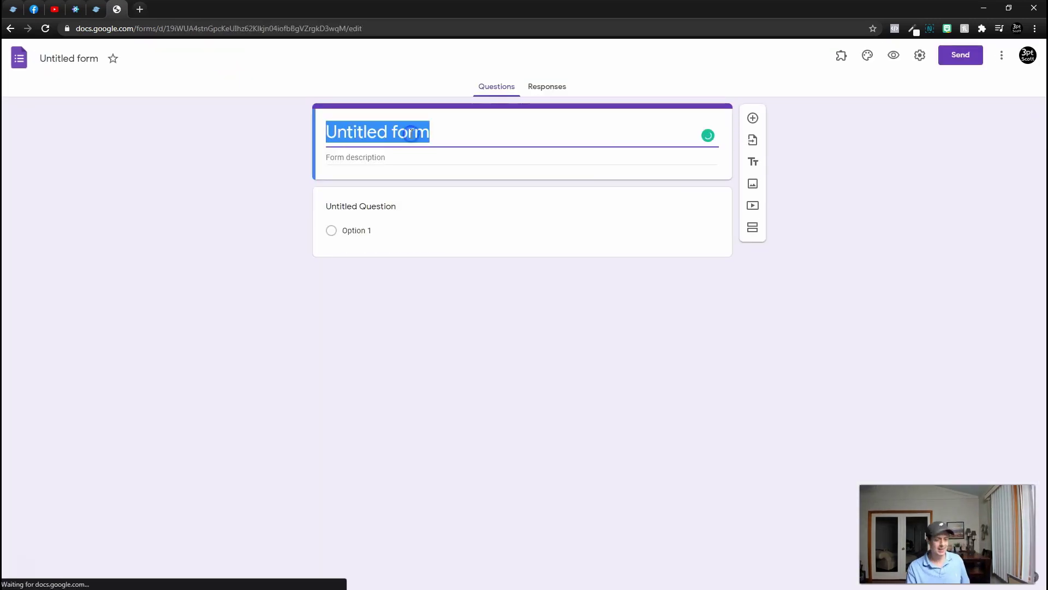
# Step: Title the form 'Claim your local business listing!' and add questions Business Name through Profile Picture
pyautogui.write('Claim your')
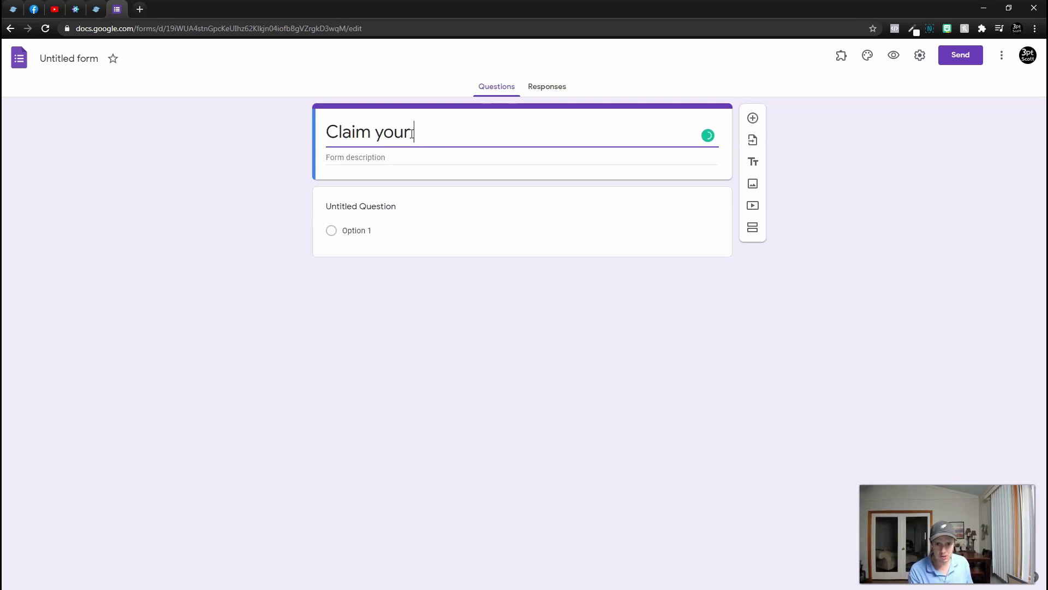
pyautogui.click(382, 213)
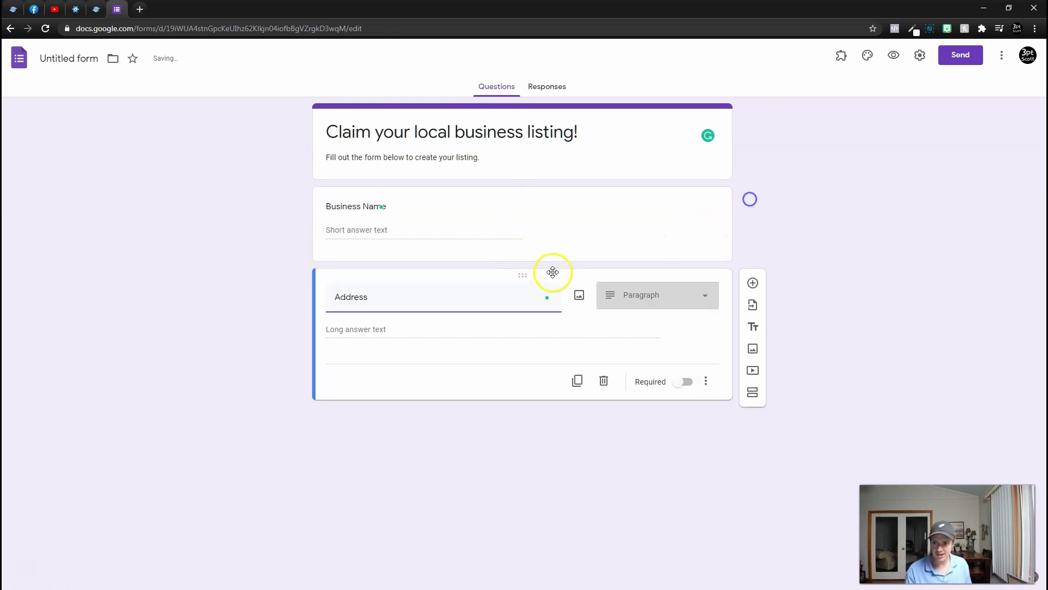
pyautogui.write('erating')
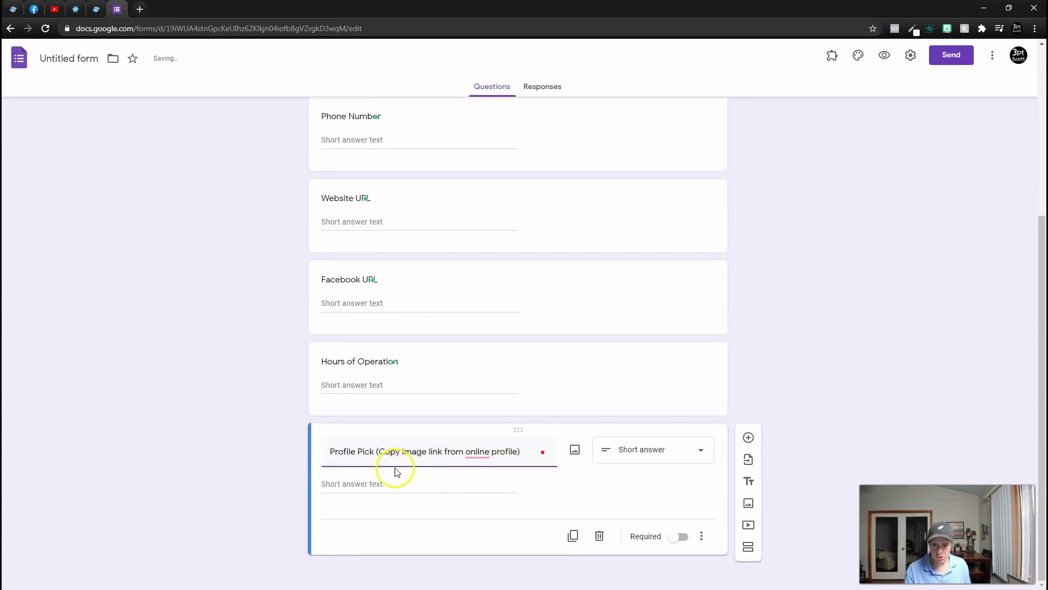
pyautogui.click(374, 451)
pyautogui.press('BackSpace')
pyautogui.write('ture')
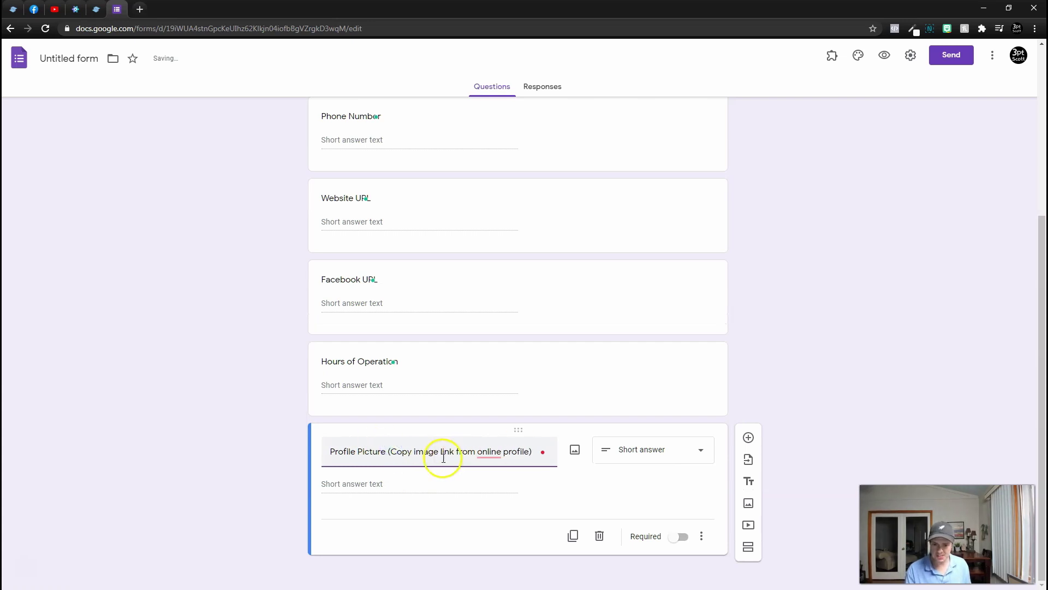
pyautogui.click(491, 467)
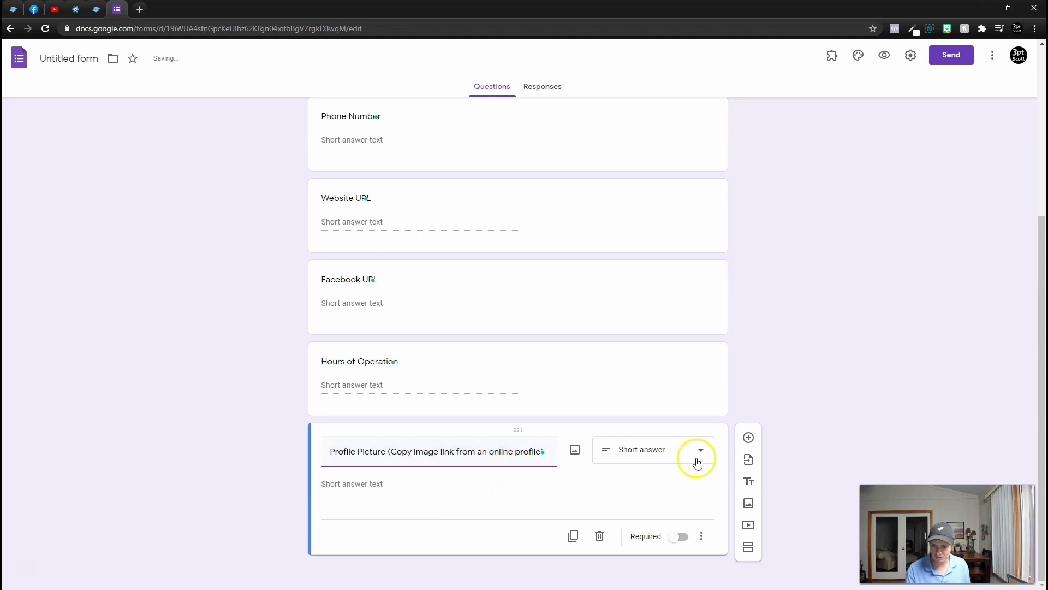
# Step: Add Menu, Video URL and Additional Image questions below Profile Picture
pyautogui.click(751, 437)
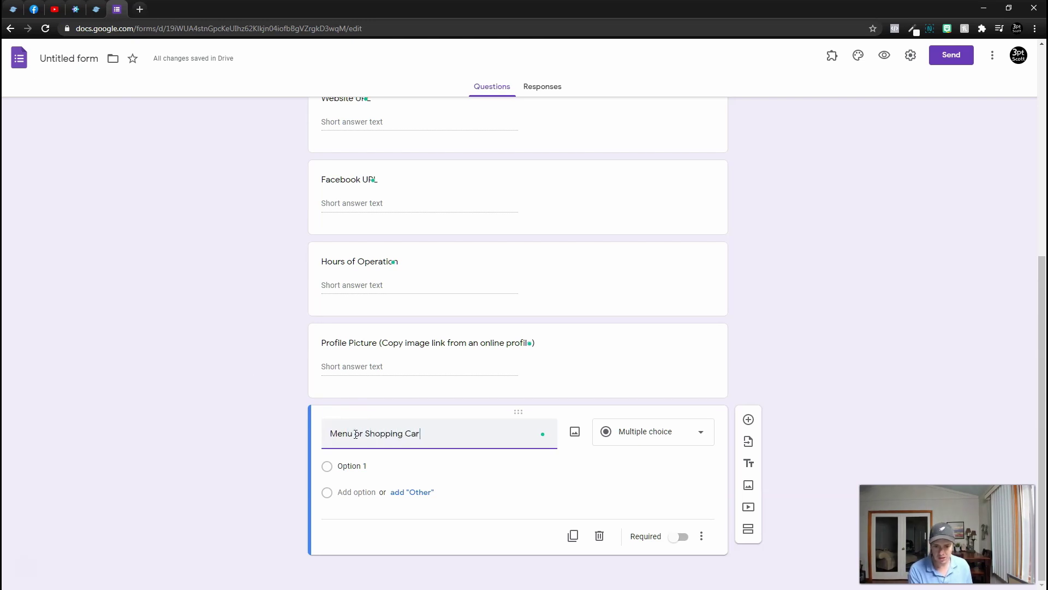
pyautogui.write('Video URL')
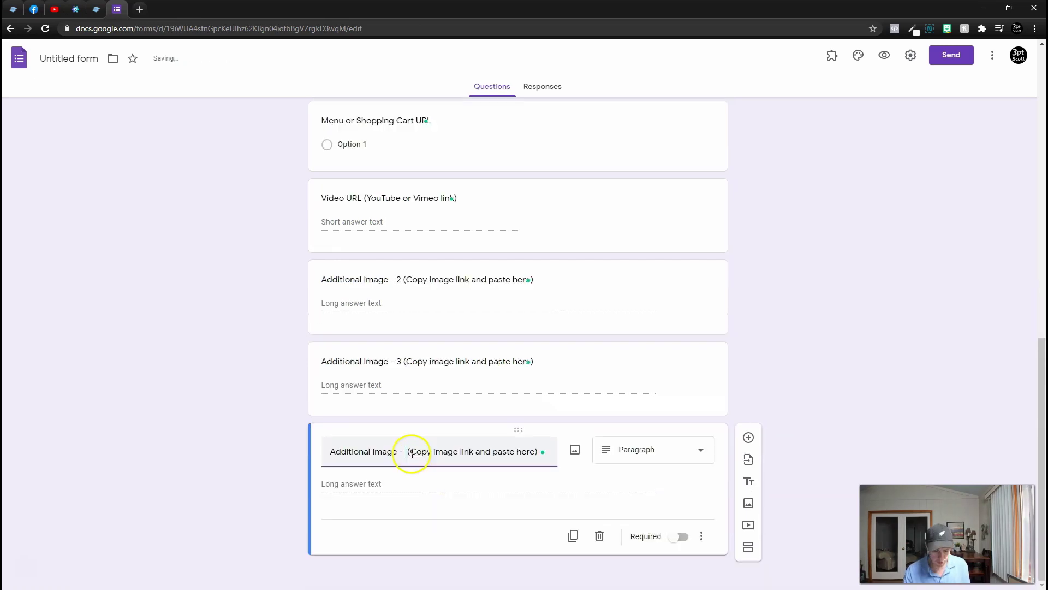
pyautogui.write('4')
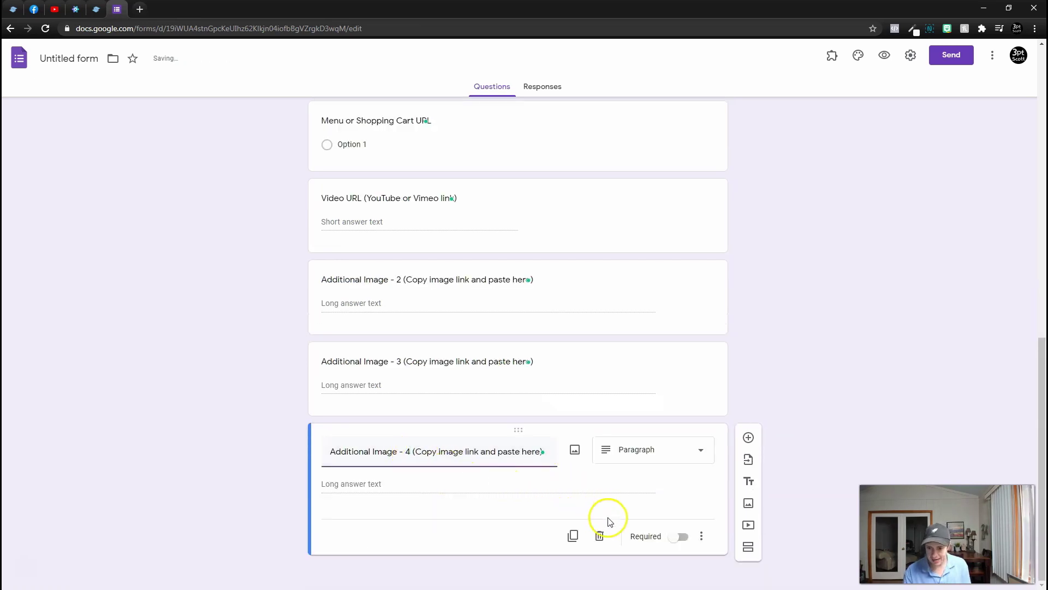
# Step: Duplicate the last Additional Image question and remove the 4 from the copy's title
pyautogui.click(573, 535)
pyautogui.click(409, 478)
pyautogui.press('BackSpace')
# Step: Review the finished form and go to its Responses view
pyautogui.scroll(20, 473, 407)
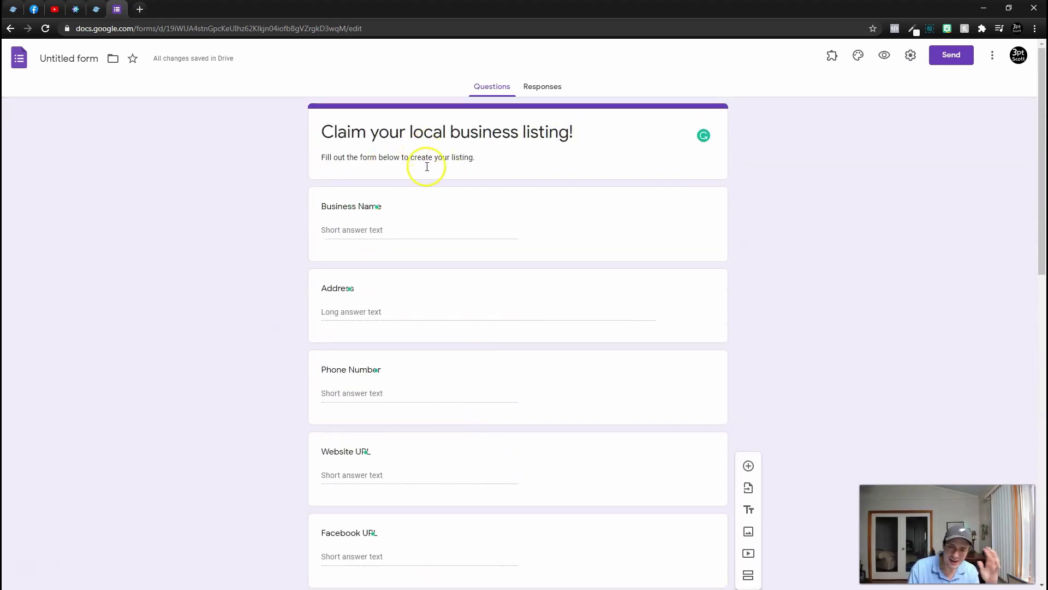
pyautogui.scroll(-2, 208, 297)
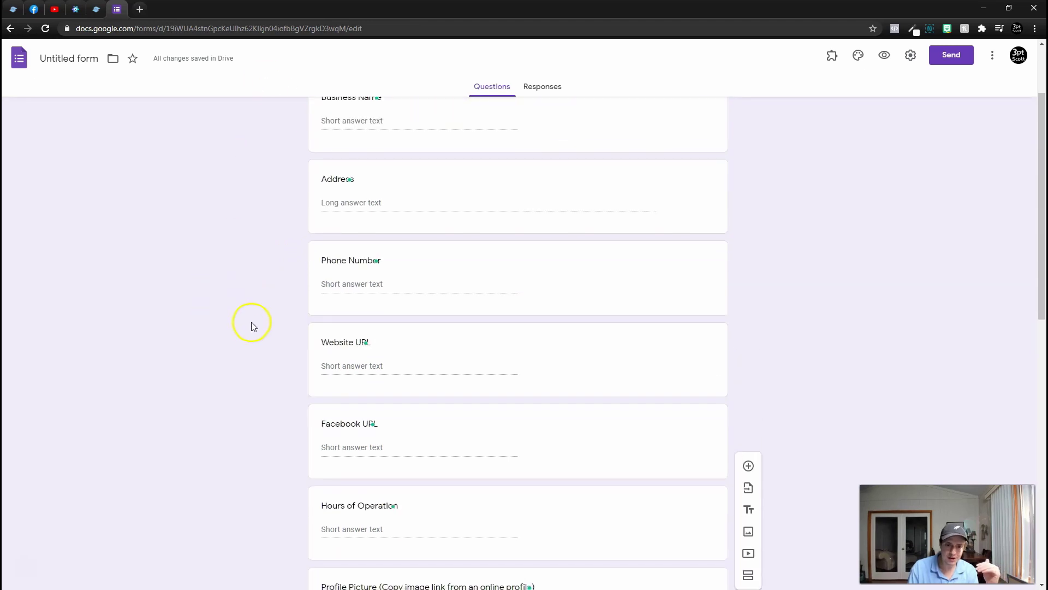
pyautogui.scroll(-4, 253, 352)
pyautogui.scroll(-8, 252, 352)
pyautogui.scroll(14, 241, 462)
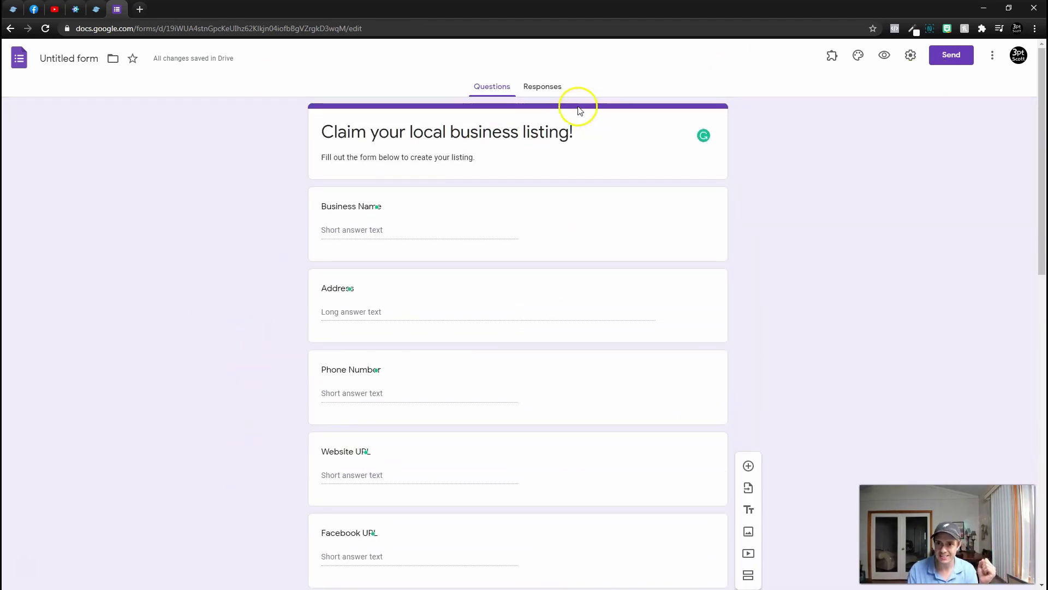
pyautogui.click(555, 89)
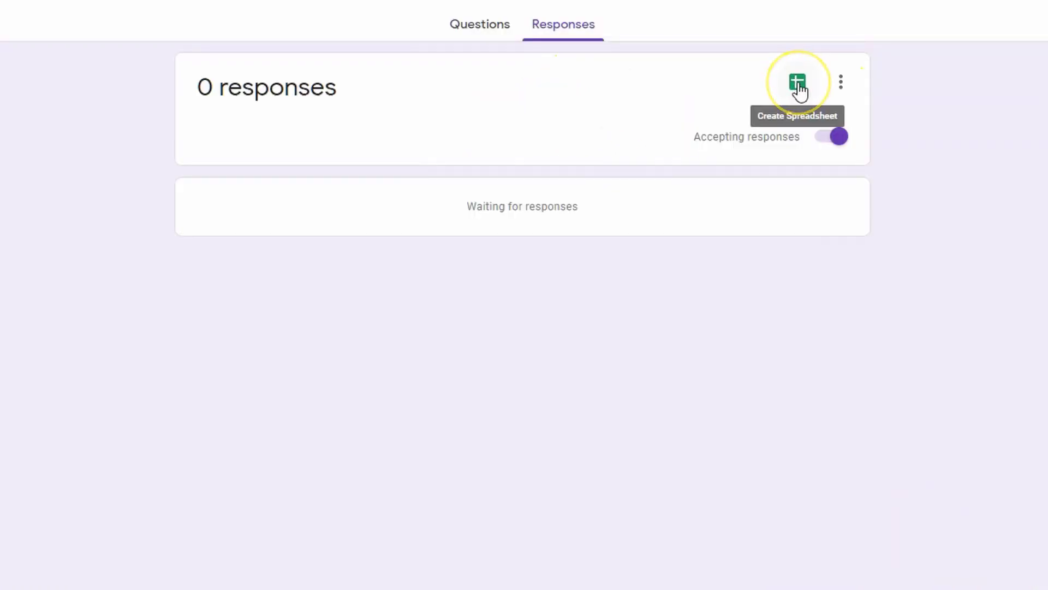
# Step: Link the form's responses to a new spreadsheet named 'Local Business Directory'
pyautogui.click(798, 85)
pyautogui.tripleClick(583, 81)
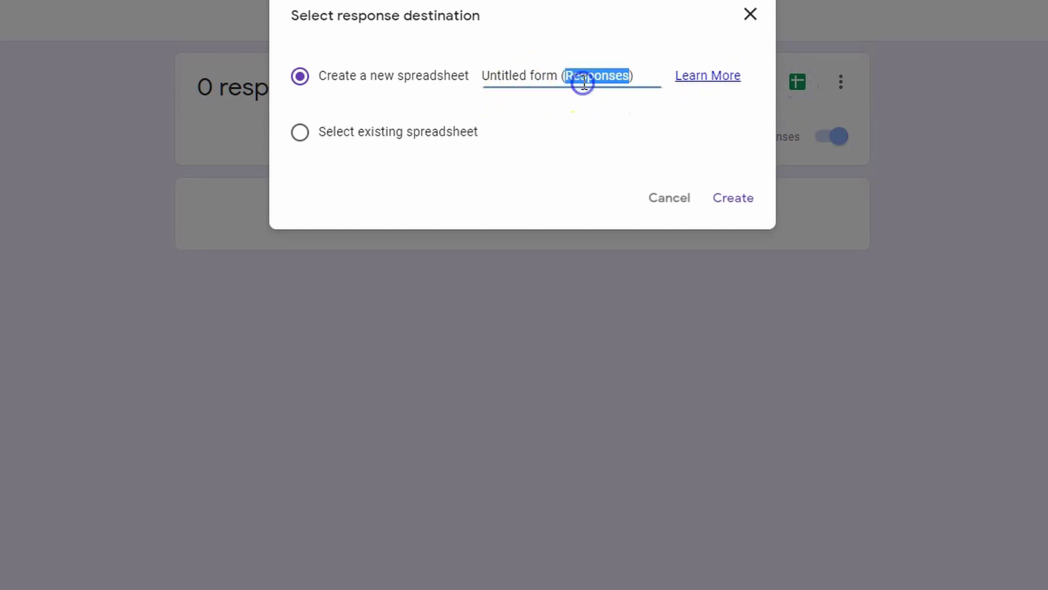
pyautogui.write('L')
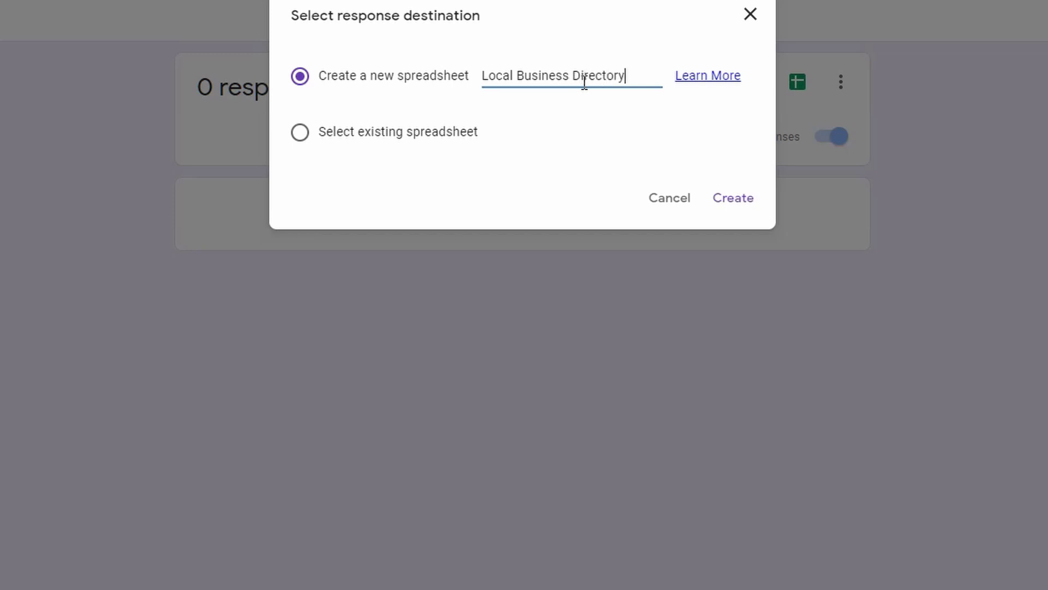
pyautogui.write('ocal Business Directory')
pyautogui.hotkey('ctrl', 'a')
pyautogui.click(733, 198)
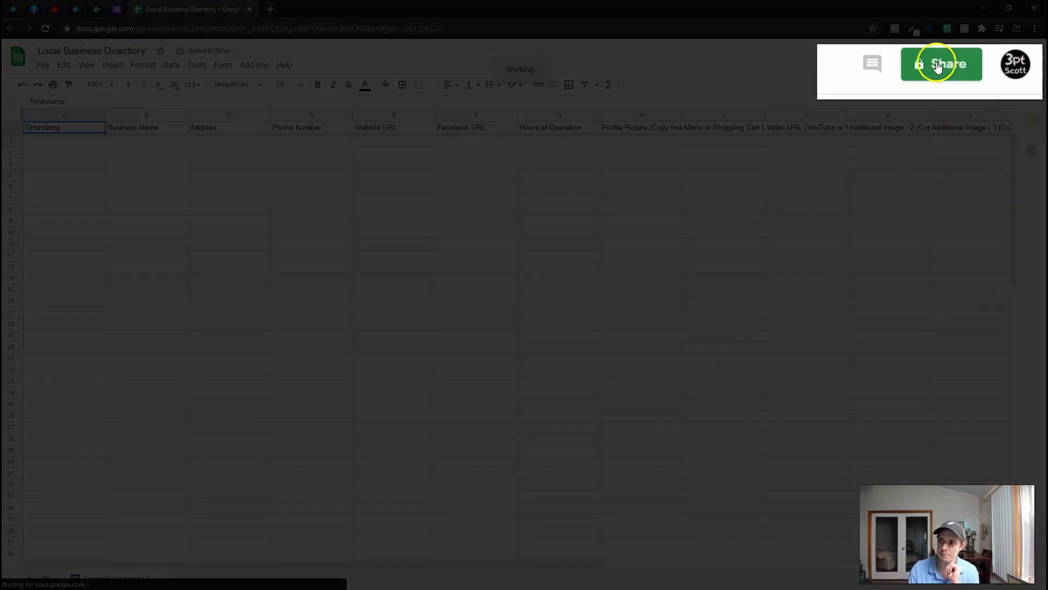
# Step: Share the spreadsheet so anyone with the link can view it, and copy that link
pyautogui.click(934, 67)
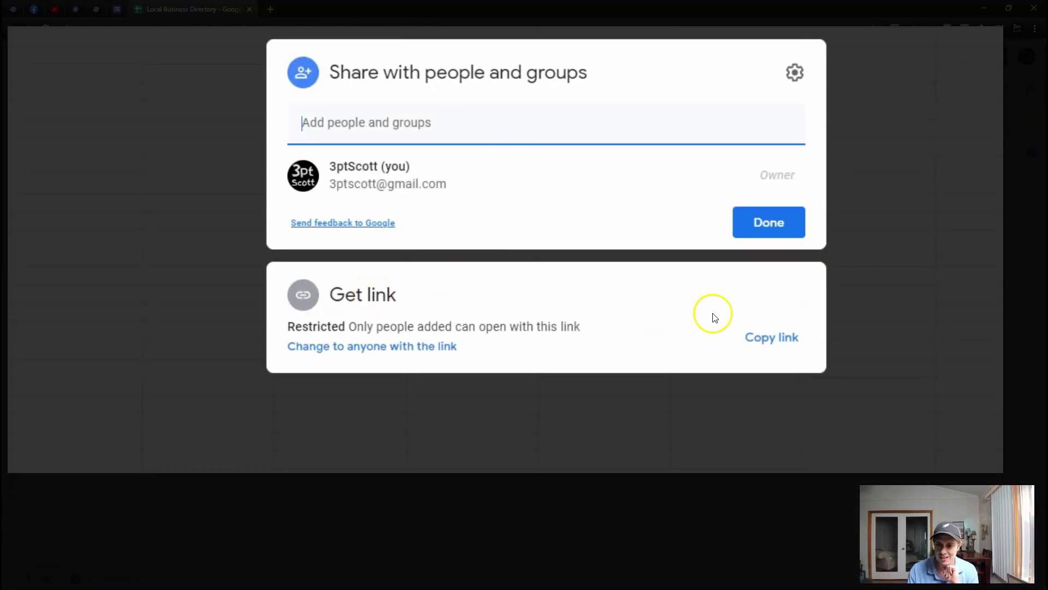
pyautogui.click(392, 345)
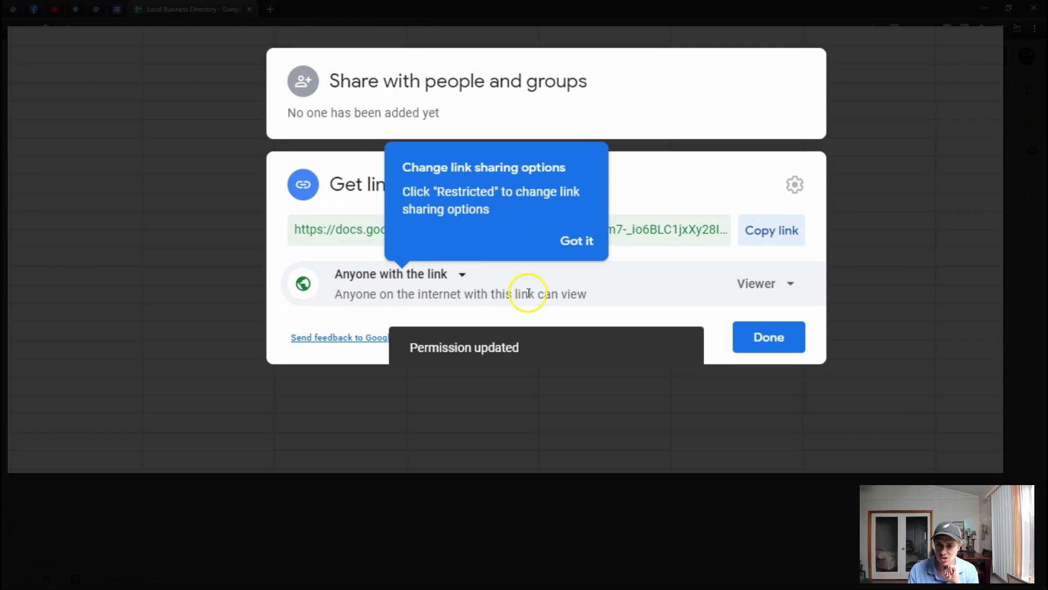
pyautogui.click(785, 235)
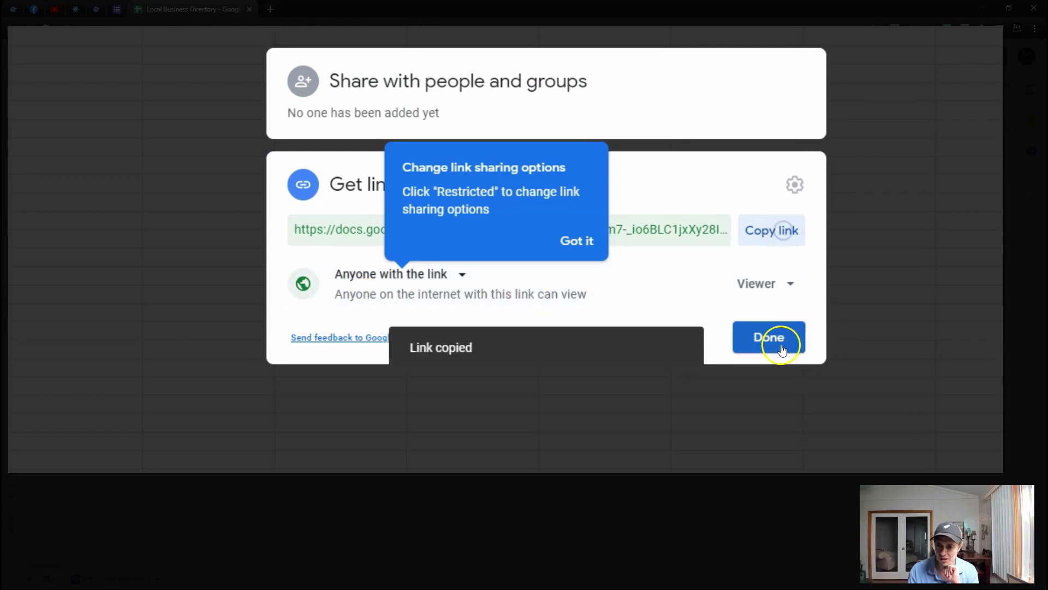
pyautogui.click(775, 338)
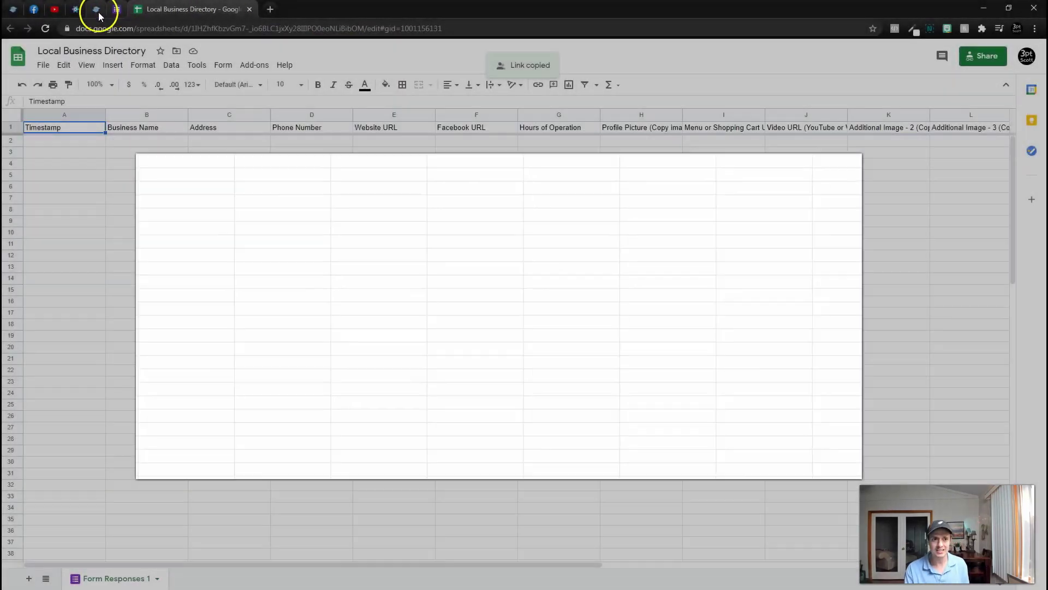
pyautogui.click(99, 14)
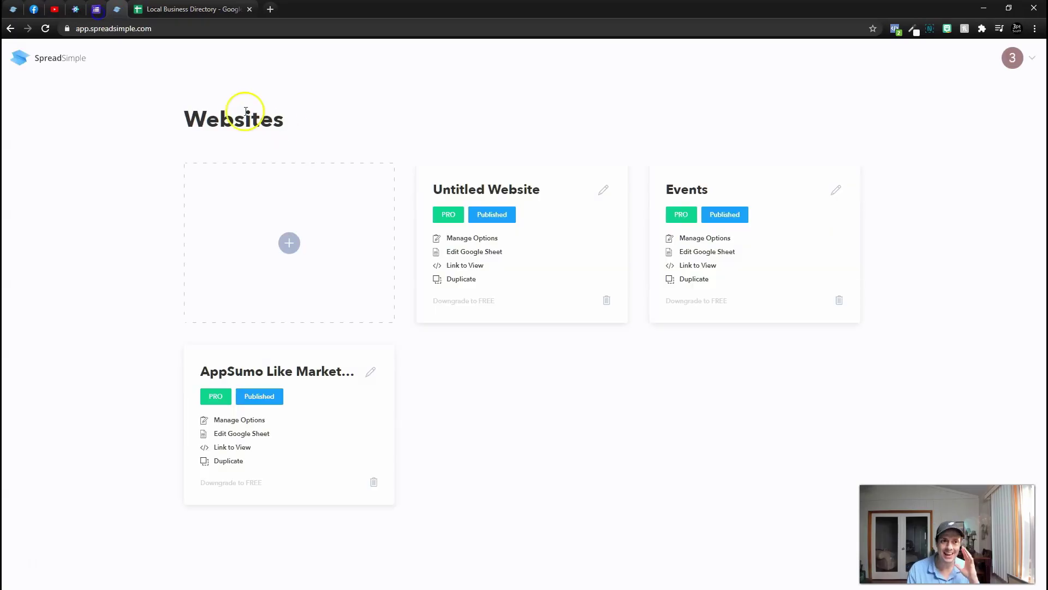
# Step: Create a new SpreadSimple website by pasting the copied sheet link and continuing
pyautogui.click(294, 243)
pyautogui.click(409, 249)
pyautogui.hotkey('ctrl', 'v')
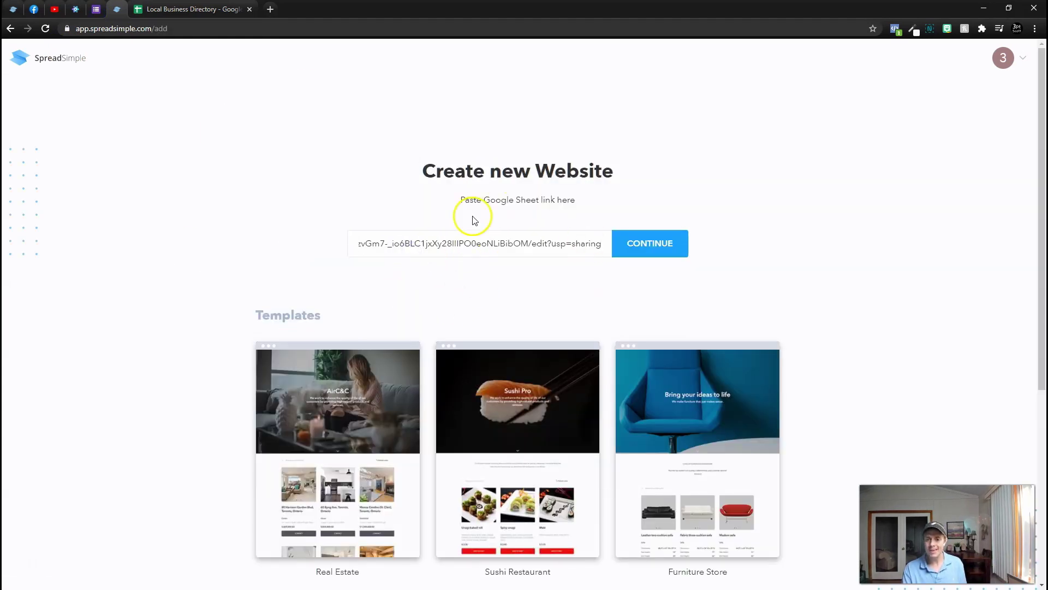
pyautogui.click(567, 299)
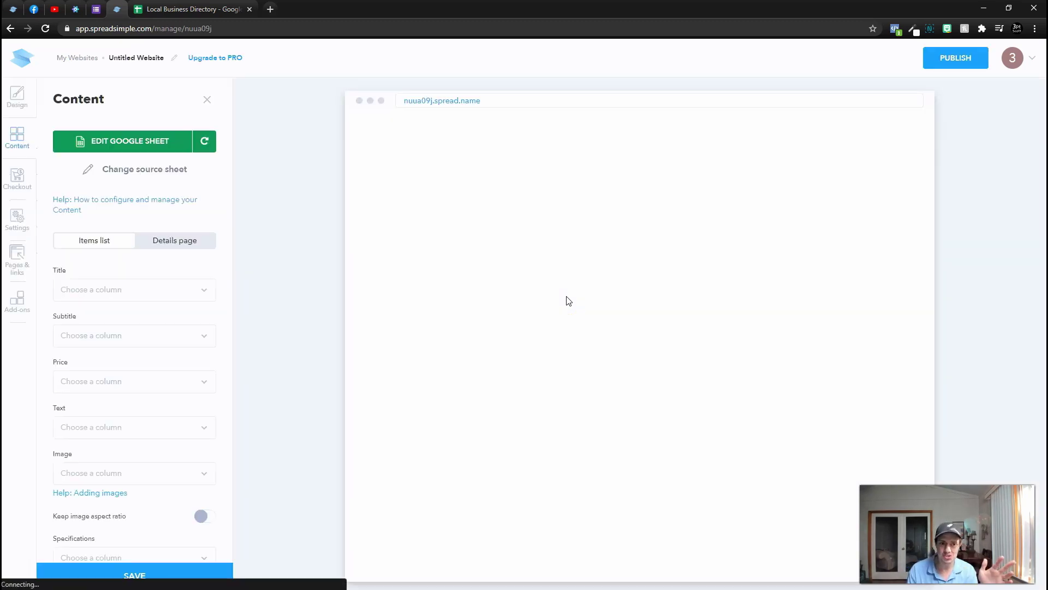
pyautogui.click(404, 257)
pyautogui.scroll(-4, 600, 437)
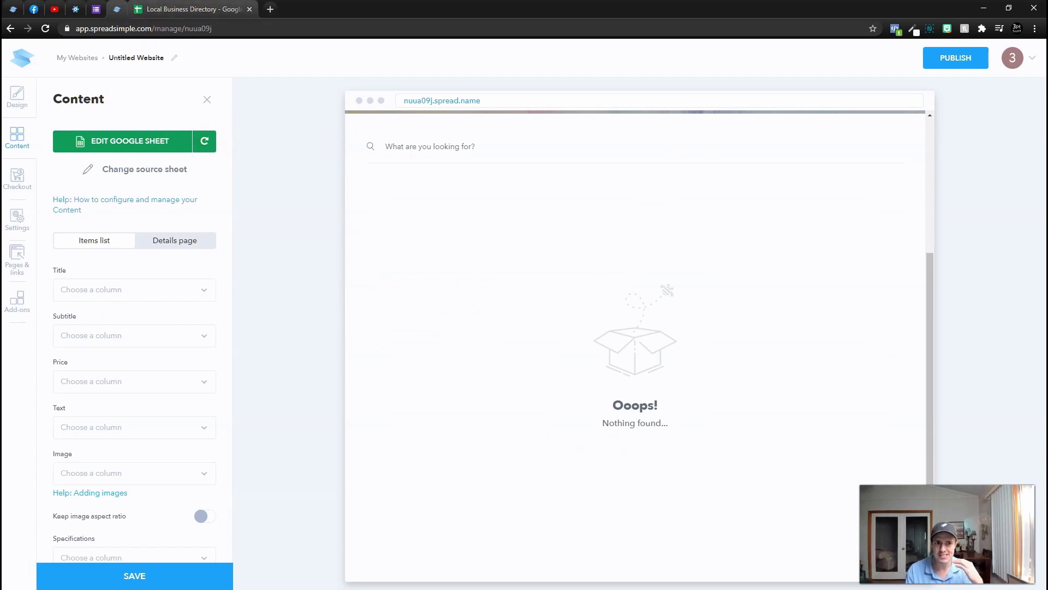
pyautogui.click(106, 9)
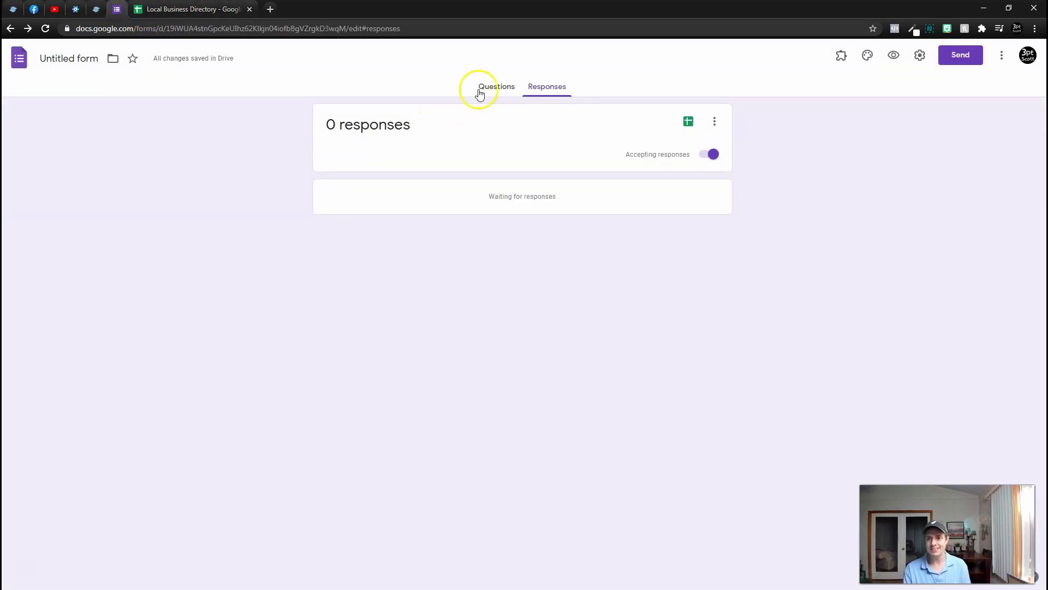
# Step: Copy the form's share link, fill in every field of a test listing, and submit it
pyautogui.click(956, 53)
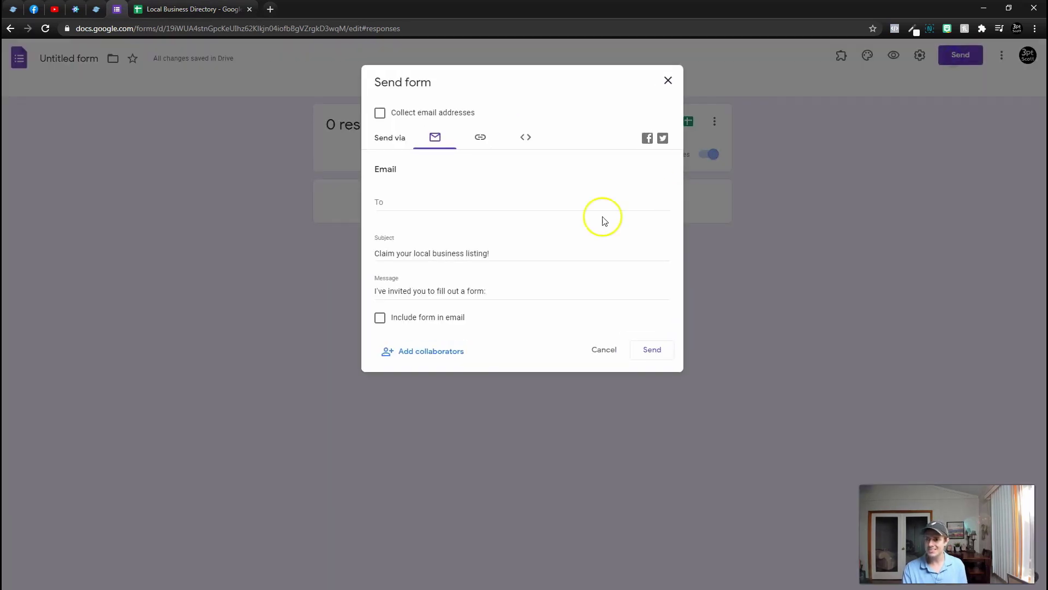
pyautogui.click(473, 143)
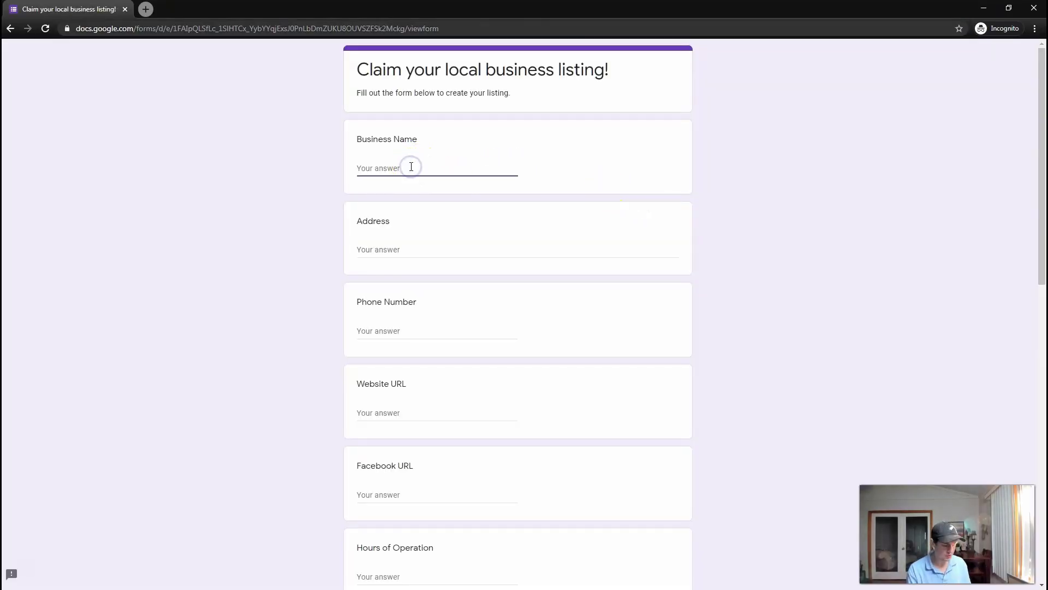
pyautogui.press('Tab')
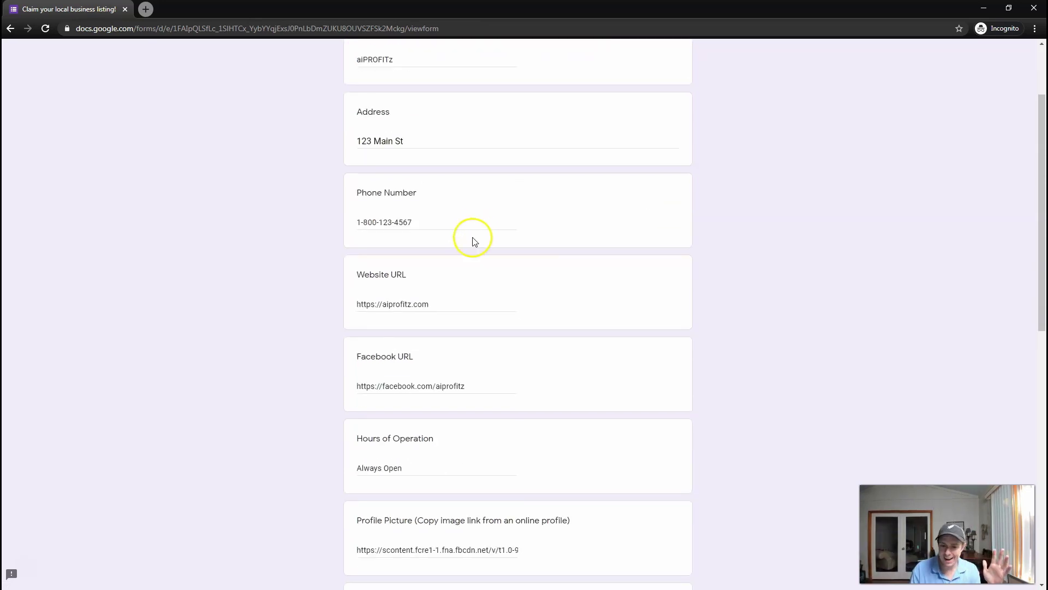
pyautogui.scroll(-5, 447, 304)
pyautogui.scroll(-5, 449, 342)
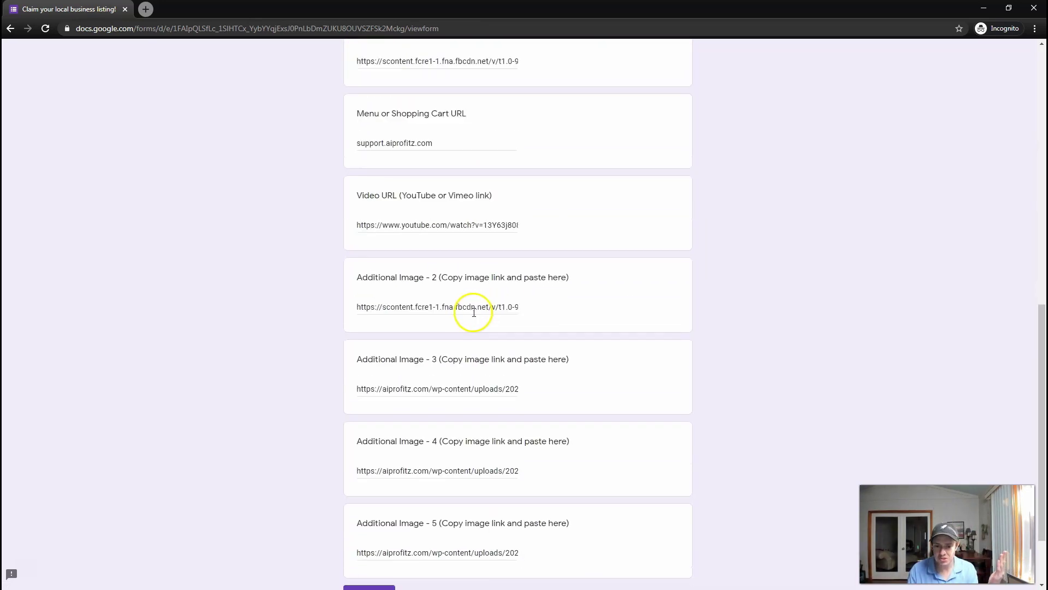
pyautogui.click(367, 499)
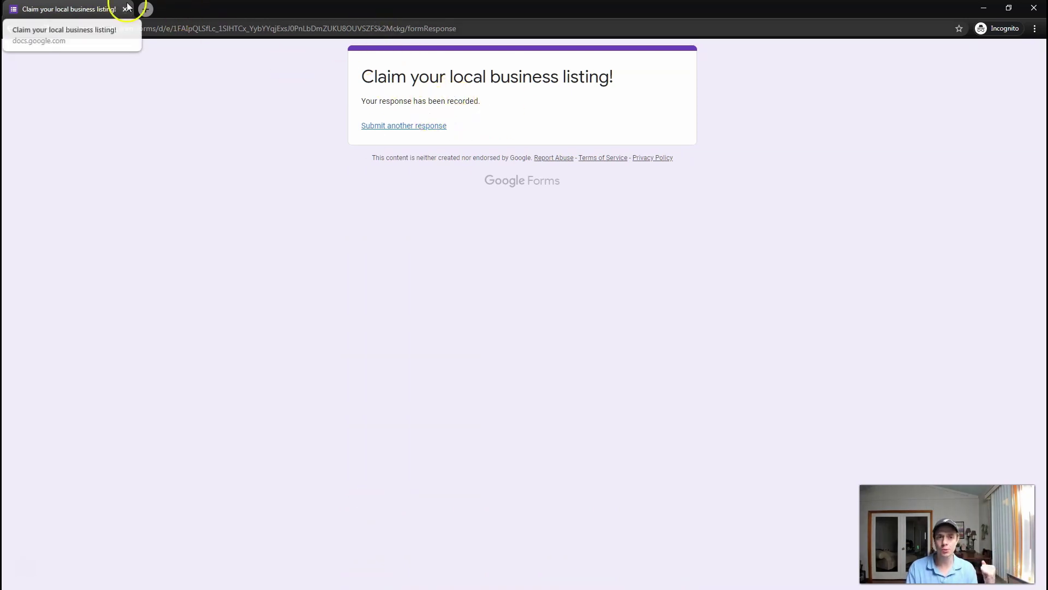
# Step: Close the test window and check the new response row in the Local Business Directory sheet
pyautogui.click(1033, 7)
pyautogui.click(191, 11)
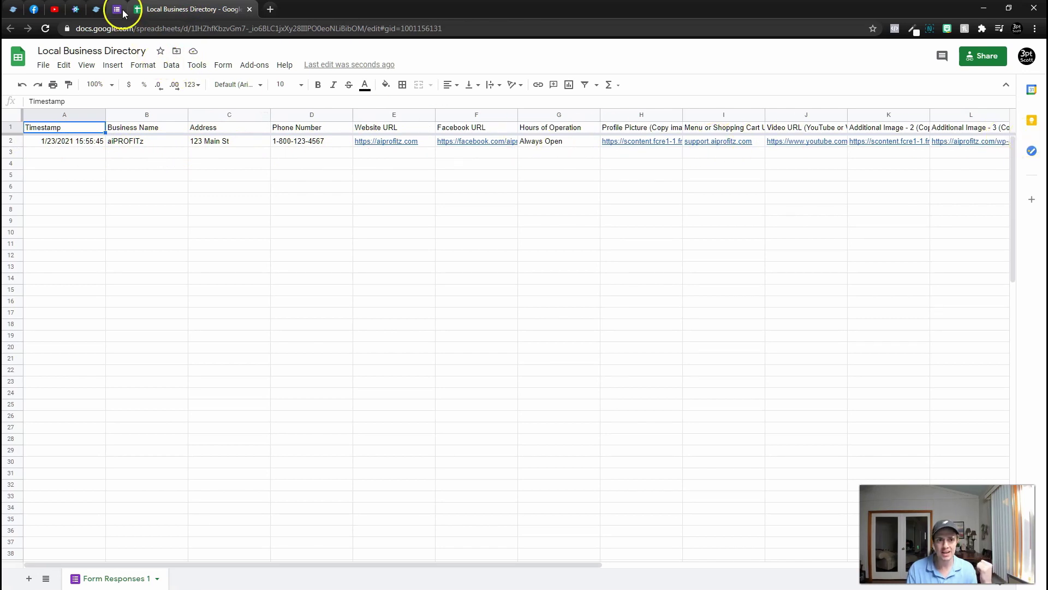
# Step: Reload the editor and map Business Name to the card title and Address to the subtitle
pyautogui.click(96, 9)
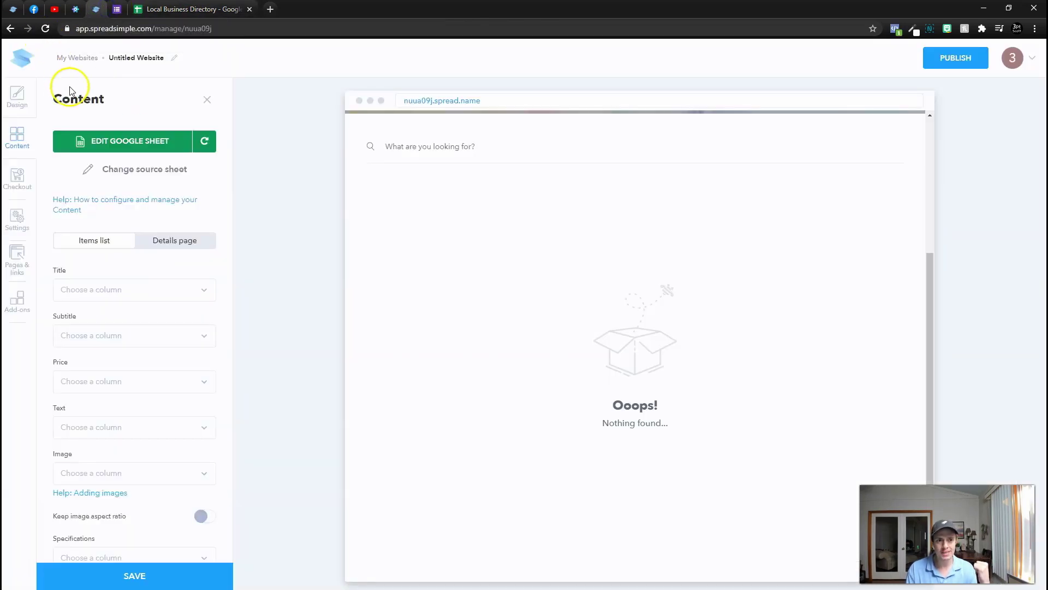
pyautogui.click(46, 29)
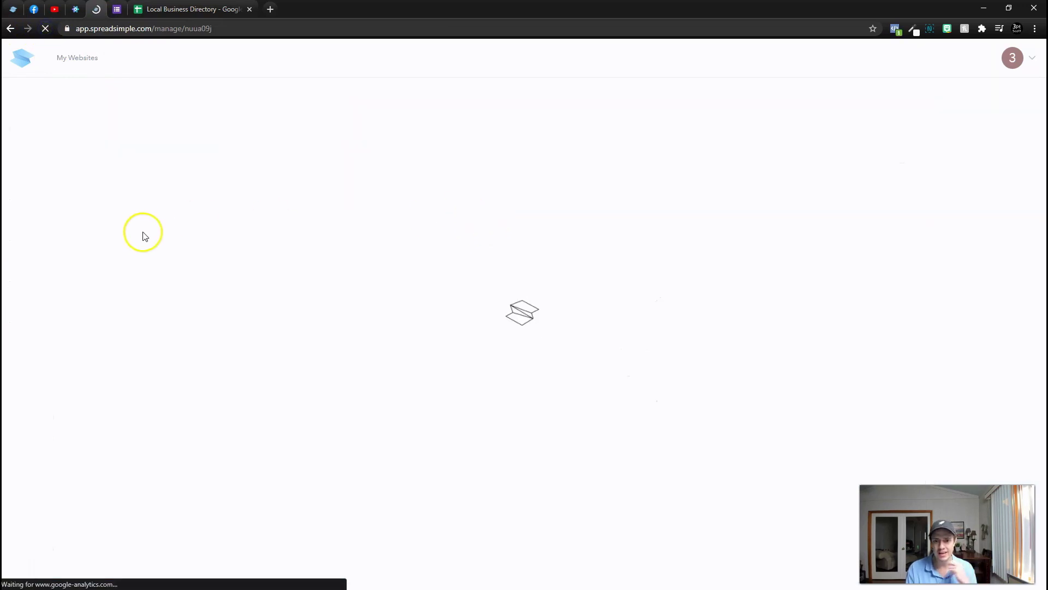
pyautogui.scroll(-2, 178, 262)
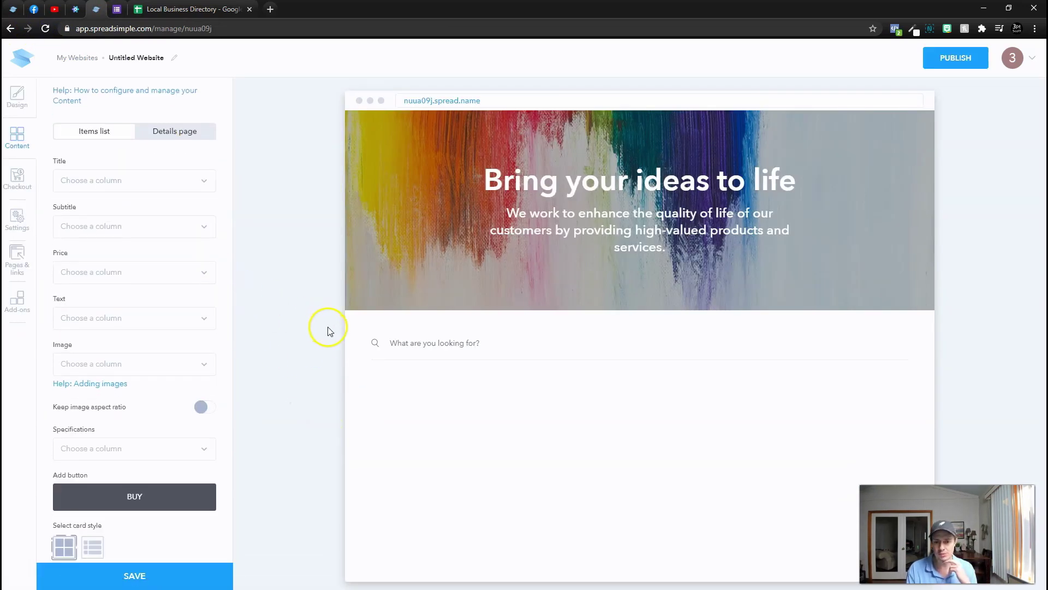
pyautogui.click(93, 182)
pyautogui.click(101, 258)
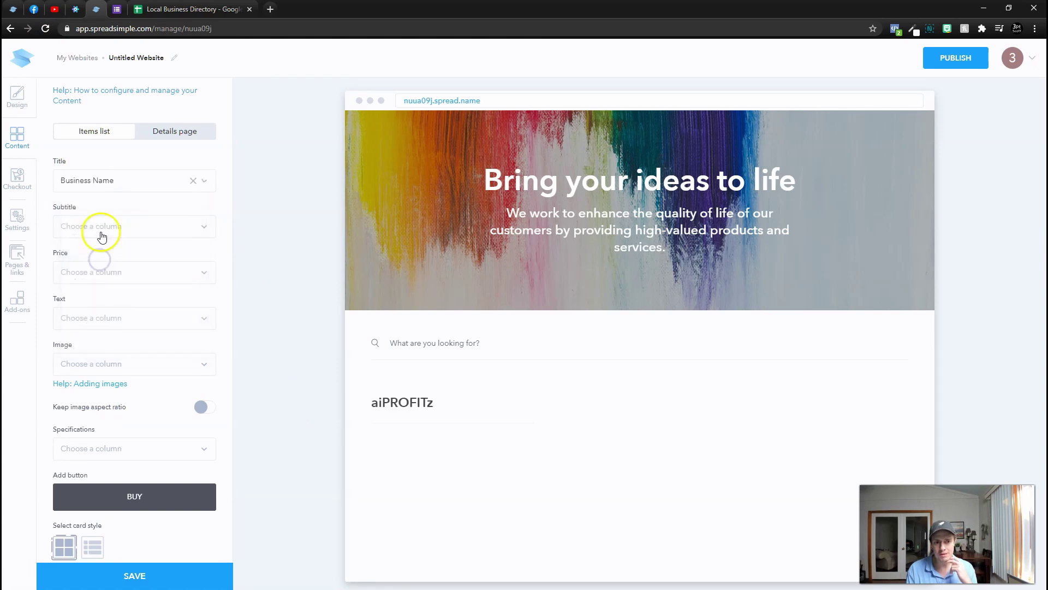
pyautogui.click(105, 218)
pyautogui.click(75, 261)
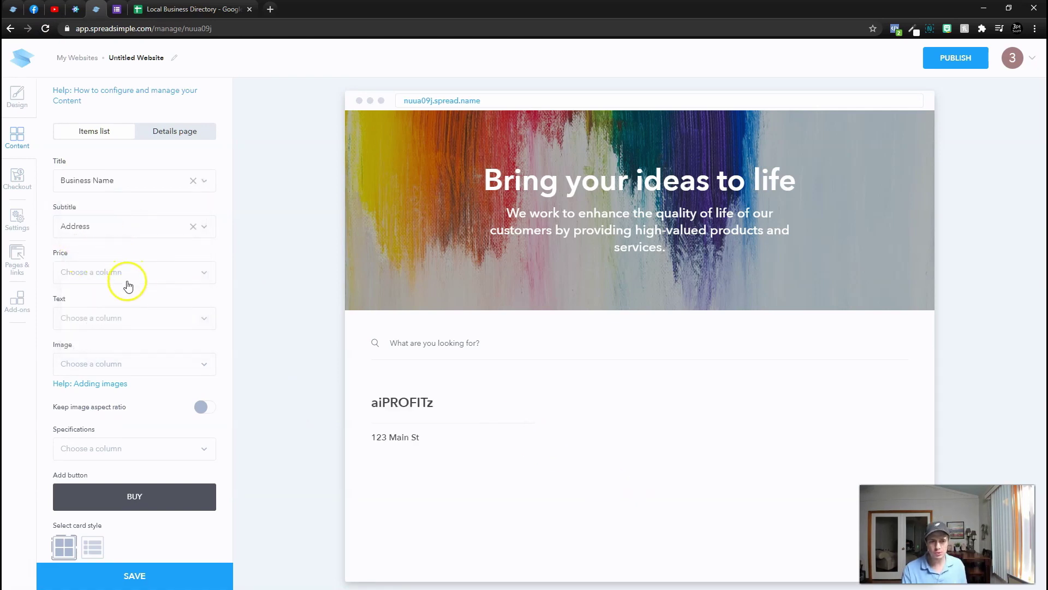
# Step: Show Website URL as card text and use Profile Picture and Additional Images as card images
pyautogui.click(104, 269)
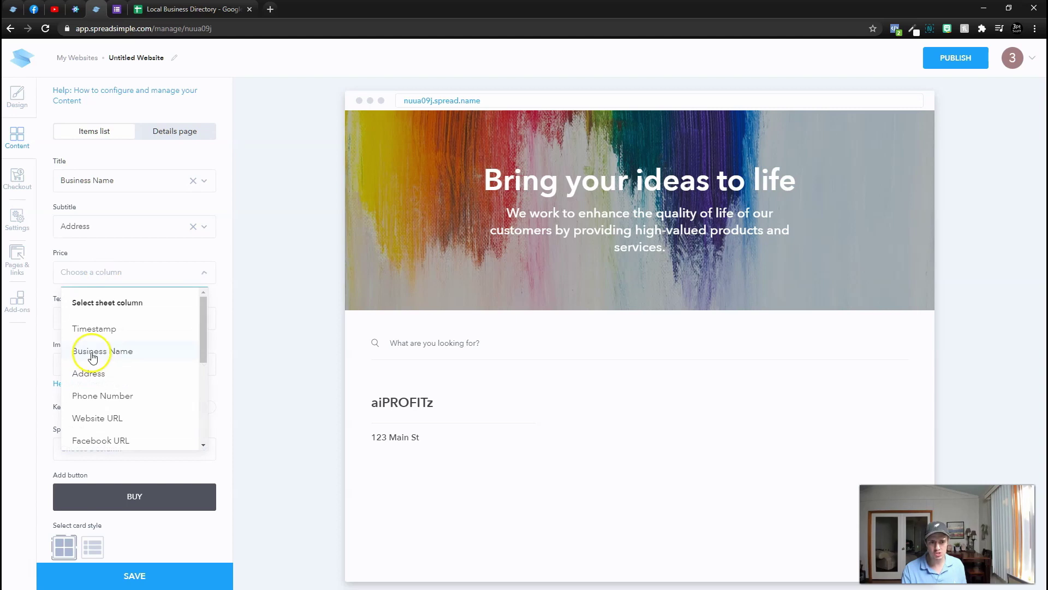
pyautogui.scroll(-1, 104, 374)
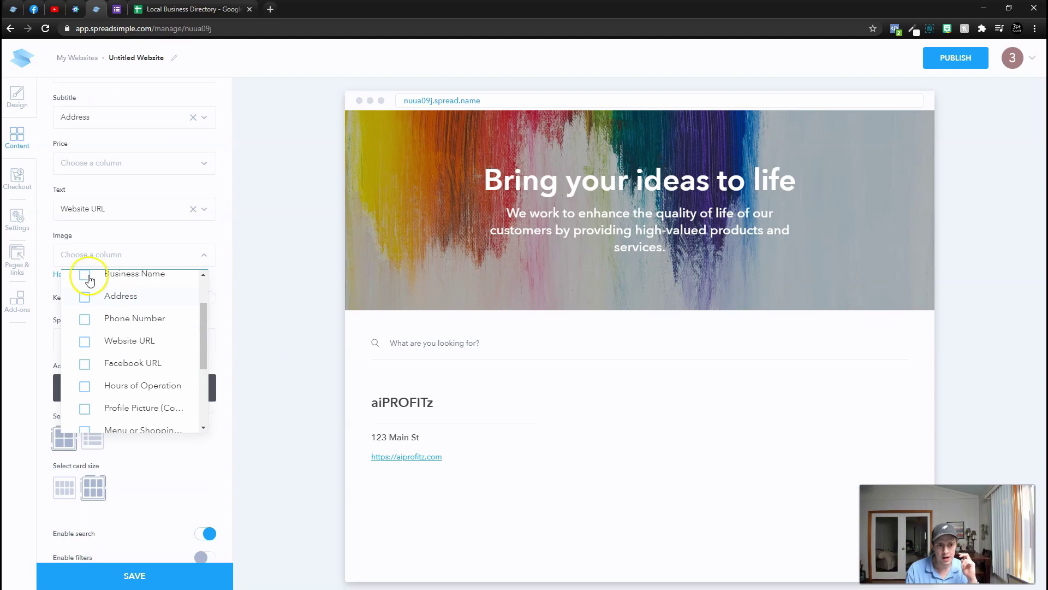
pyautogui.scroll(-3, 90, 328)
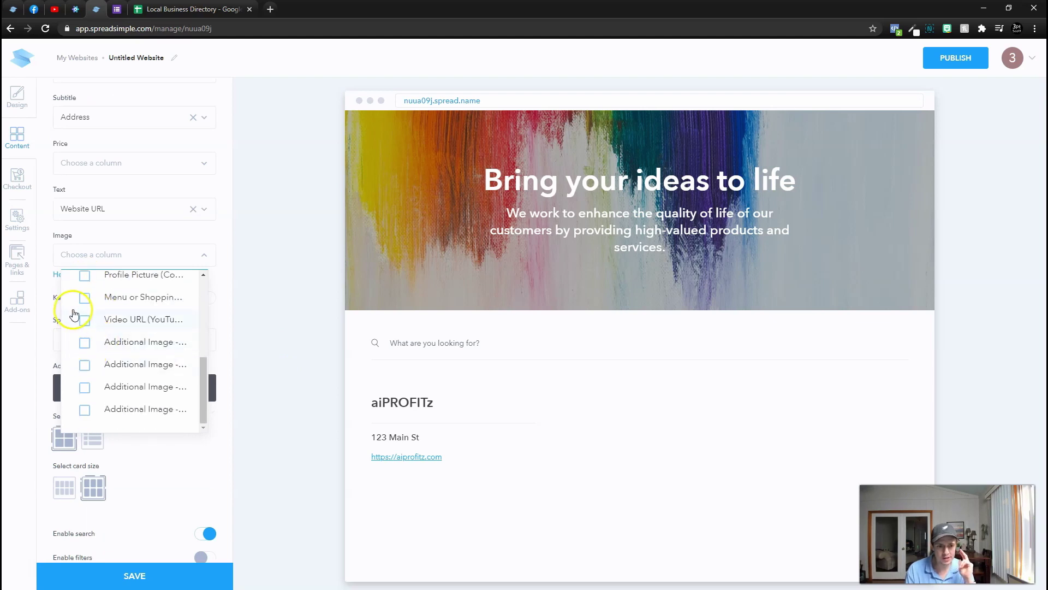
pyautogui.scroll(1, 82, 306)
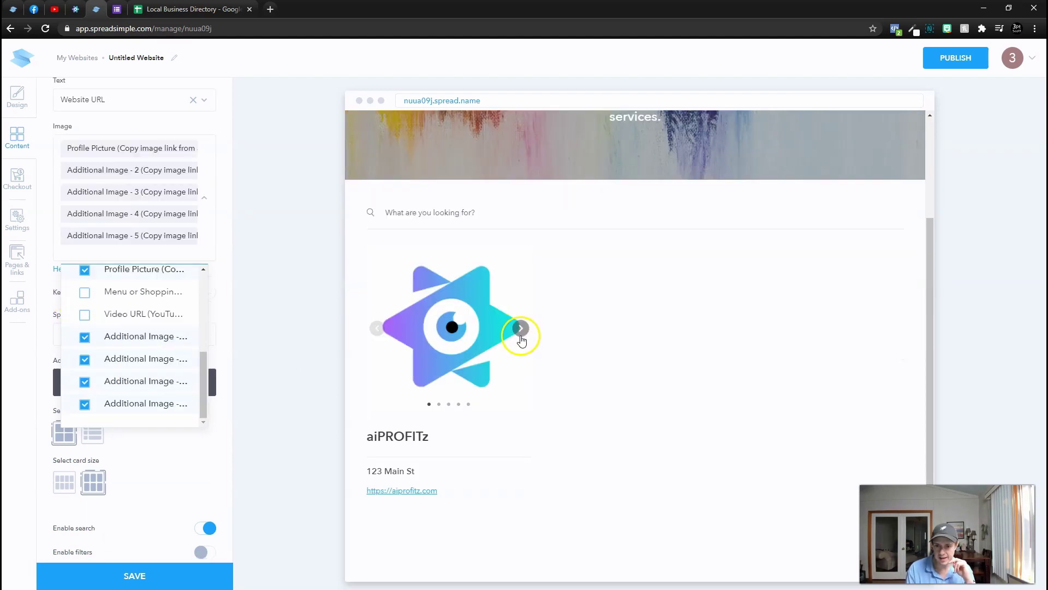
pyautogui.click(522, 331)
pyautogui.click(521, 331)
pyautogui.click(522, 330)
pyautogui.click(521, 330)
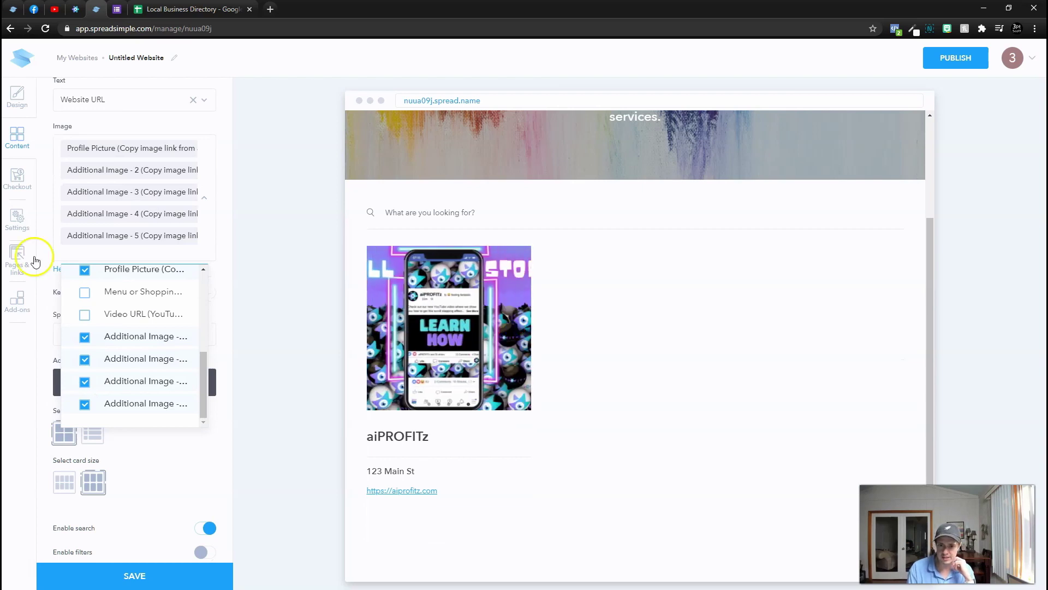
pyautogui.click(80, 253)
pyautogui.scroll(5, 160, 187)
pyautogui.scroll(3, 156, 109)
pyautogui.scroll(-3, 159, 279)
pyautogui.scroll(-4, 155, 306)
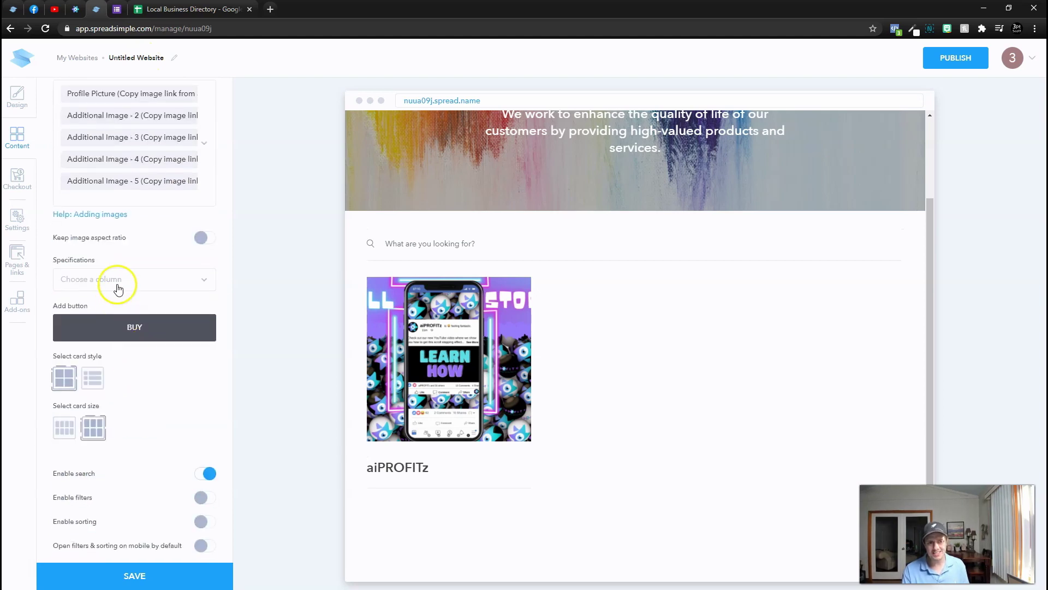
# Step: Make the card button a 'Detail' link to the details page and apply it
pyautogui.click(114, 277)
pyautogui.click(113, 280)
pyautogui.click(125, 327)
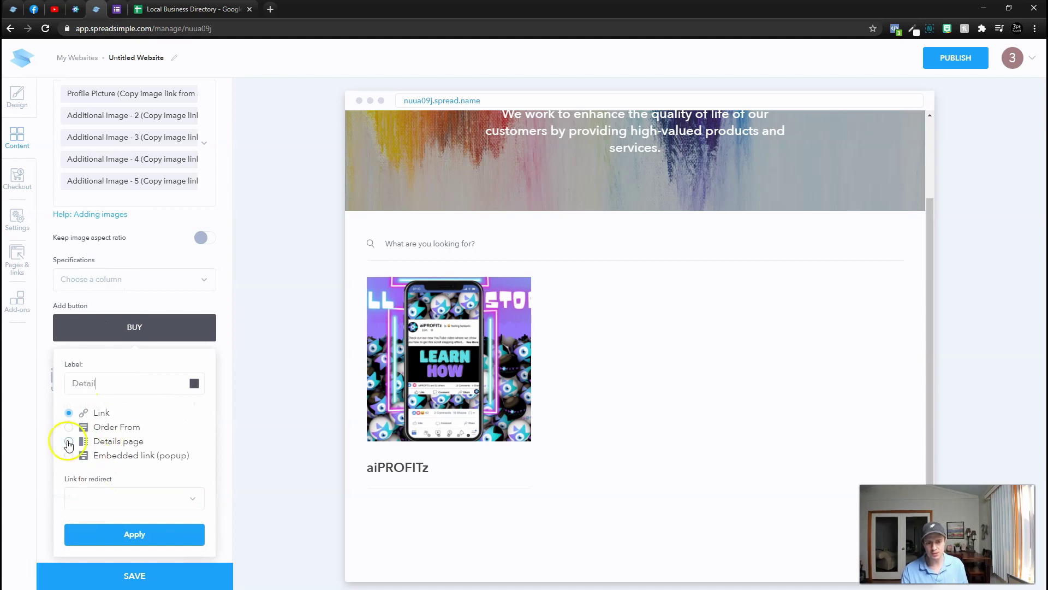
pyautogui.click(68, 441)
pyautogui.scroll(-2, 105, 479)
pyautogui.click(141, 377)
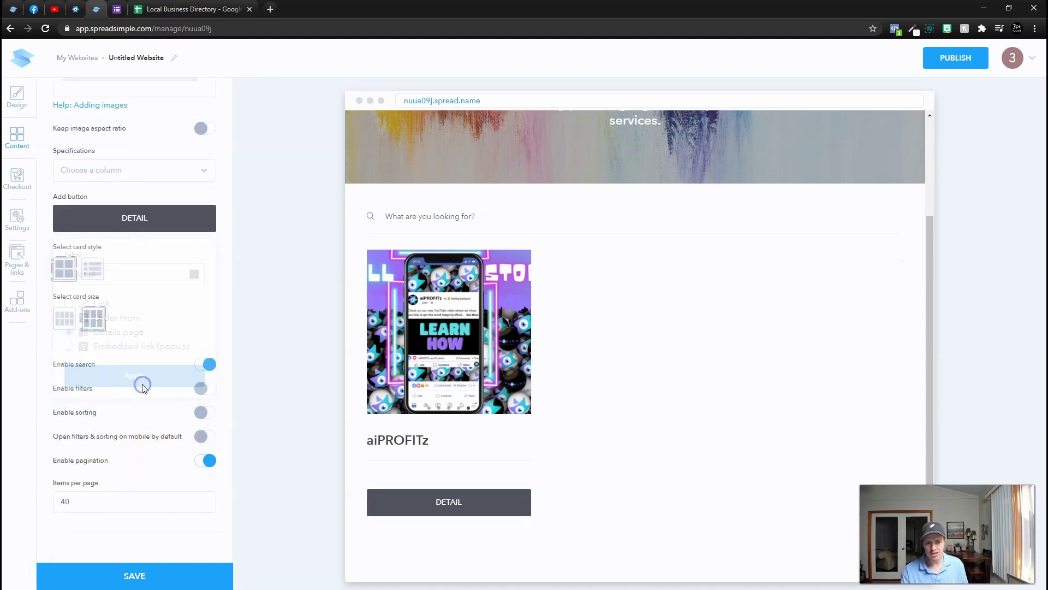
pyautogui.scroll(6, 156, 335)
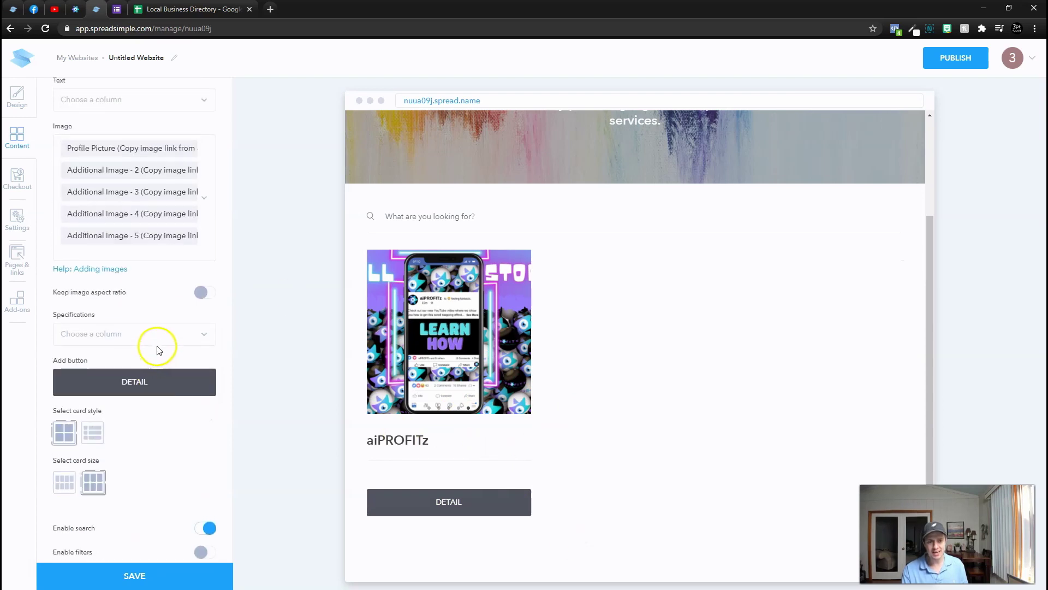
pyautogui.scroll(2, 113, 257)
# Step: Enable details pages and set their subtitle to Timestamp
pyautogui.click(128, 184)
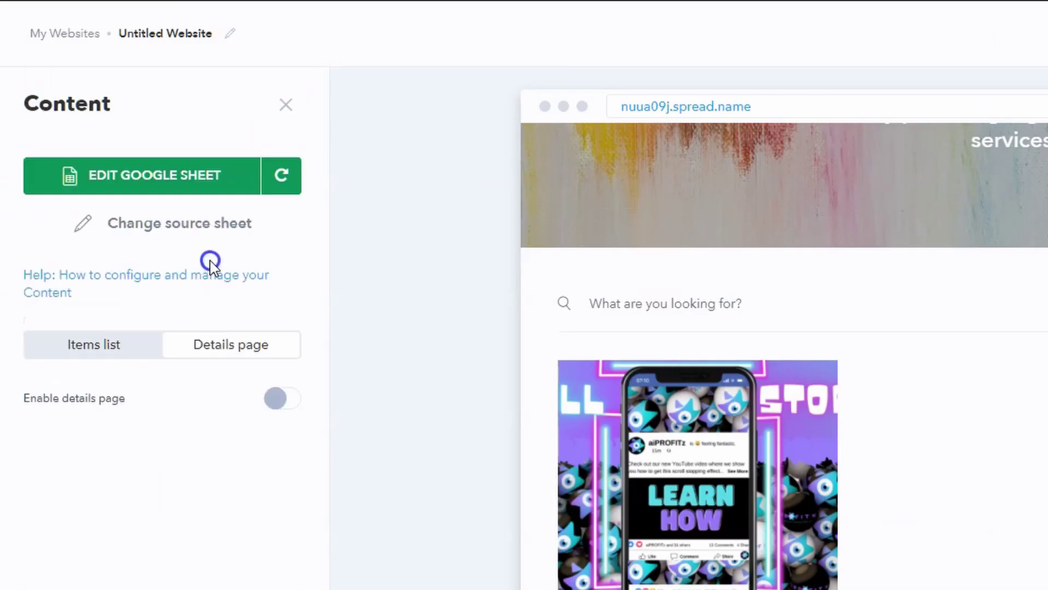
pyautogui.click(202, 272)
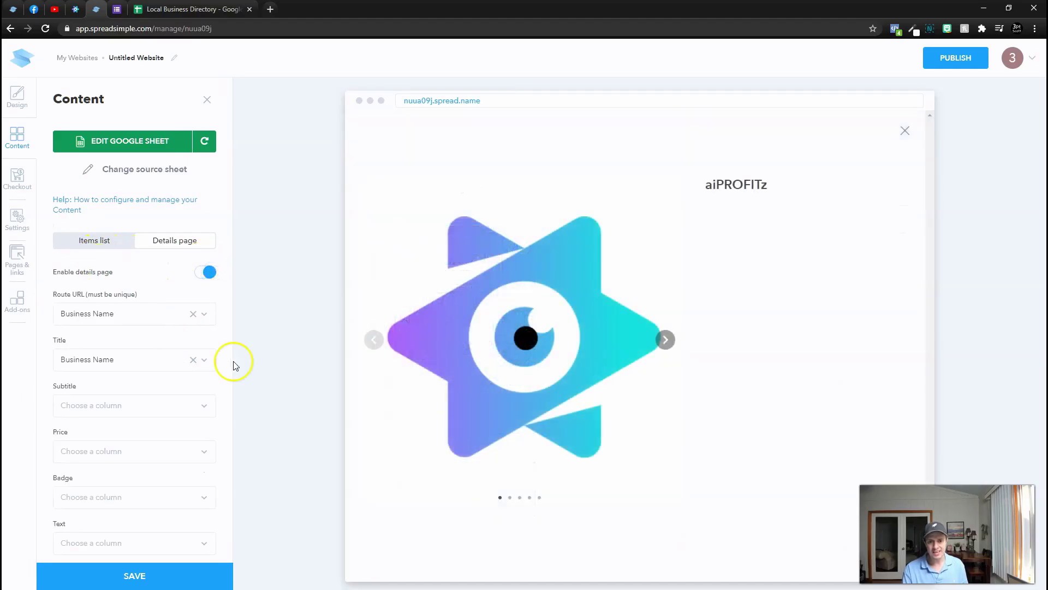
pyautogui.scroll(-3, 146, 280)
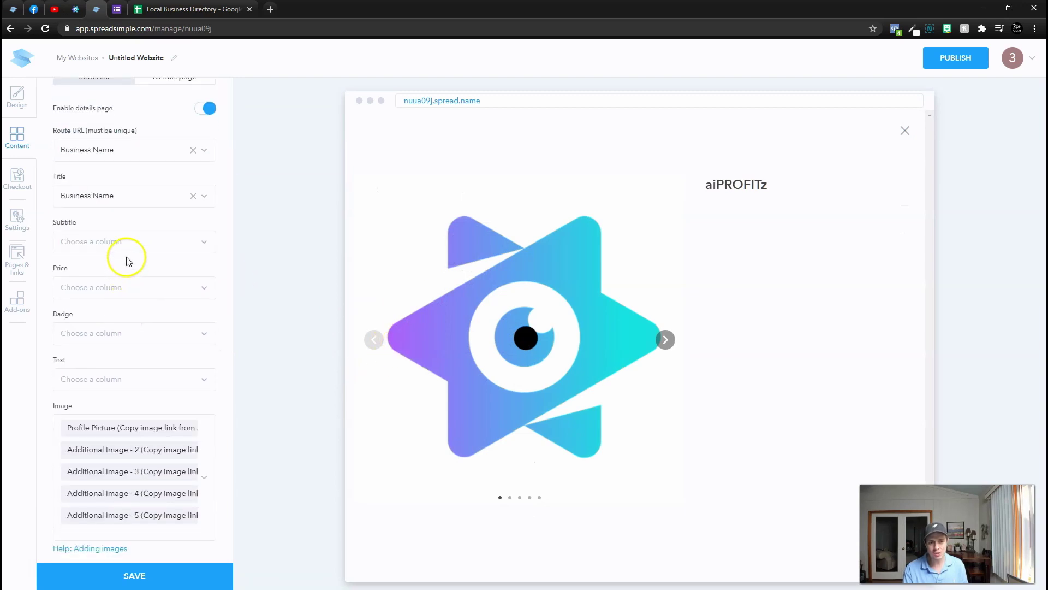
pyautogui.click(126, 242)
pyautogui.click(110, 298)
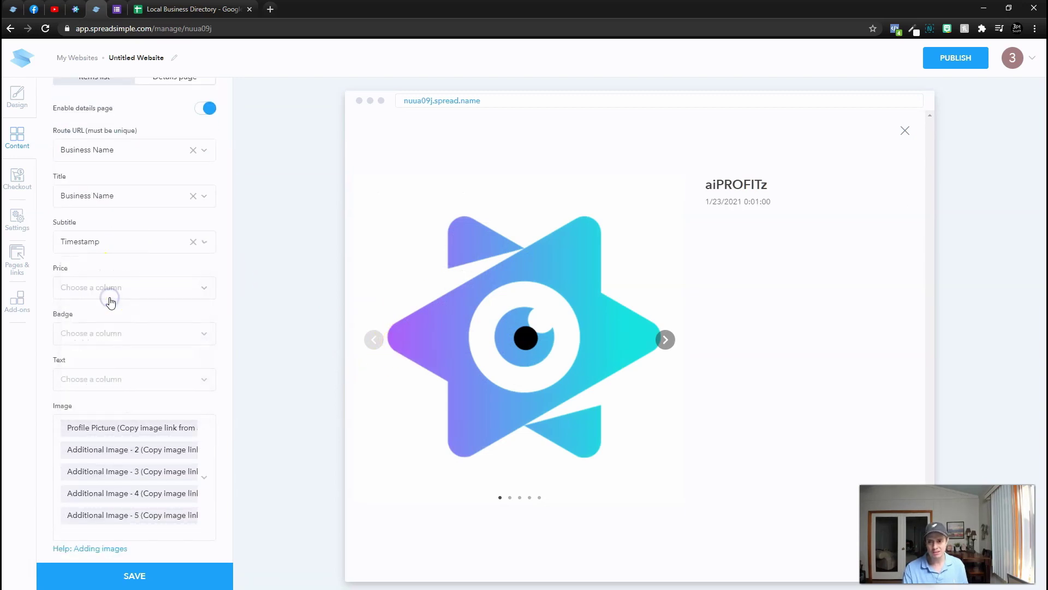
# Step: List Business Name, Address, Phone Number and the other contact fields through Facebook URL as specifications
pyautogui.scroll(-4, 98, 327)
pyautogui.click(87, 411)
pyautogui.click(85, 501)
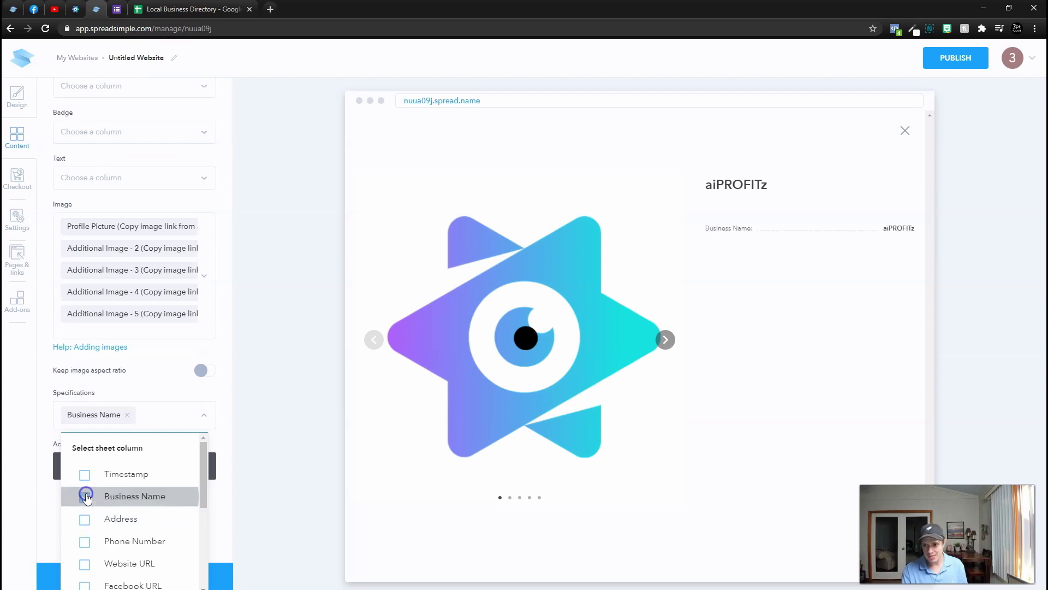
pyautogui.click(85, 519)
pyautogui.scroll(-1, 85, 518)
pyautogui.click(86, 512)
pyautogui.scroll(-2, 86, 524)
pyautogui.scroll(-1, 84, 533)
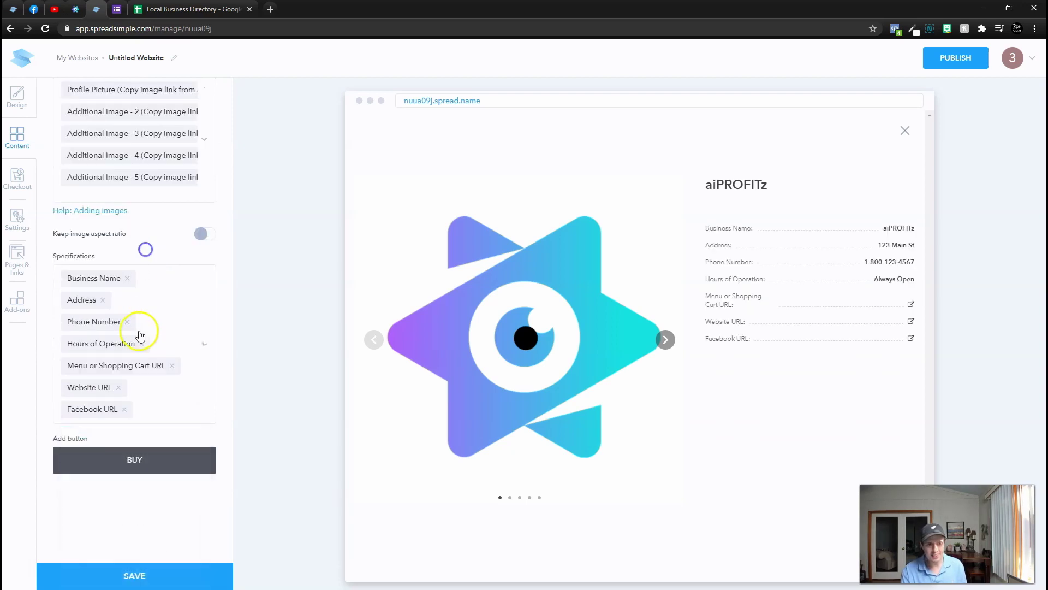
pyautogui.scroll(2, 152, 335)
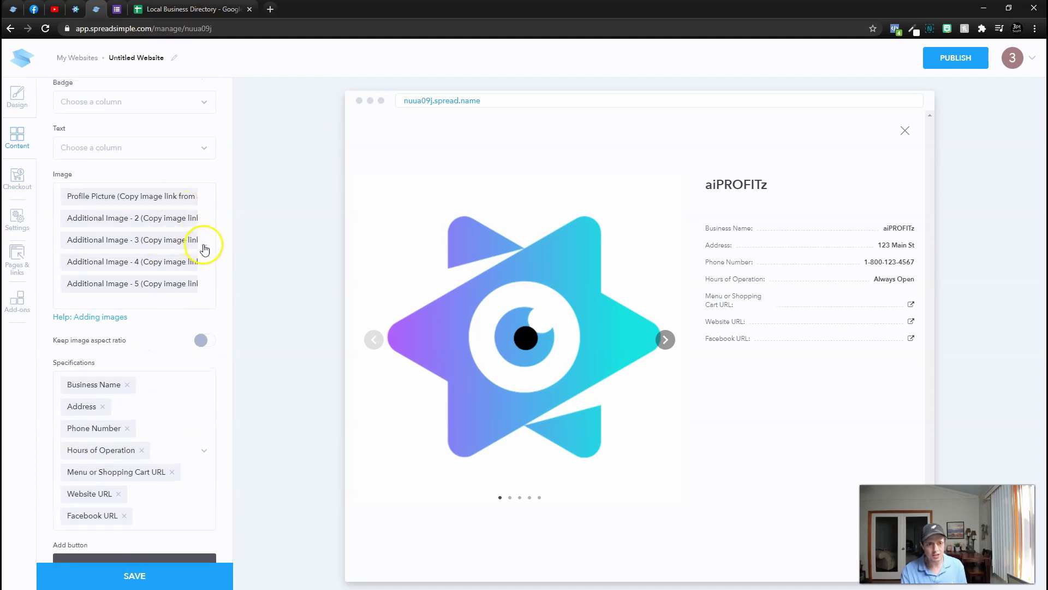
# Step: Add Video URL to the image columns and save the details page settings
pyautogui.click(205, 249)
pyautogui.scroll(-5, 98, 404)
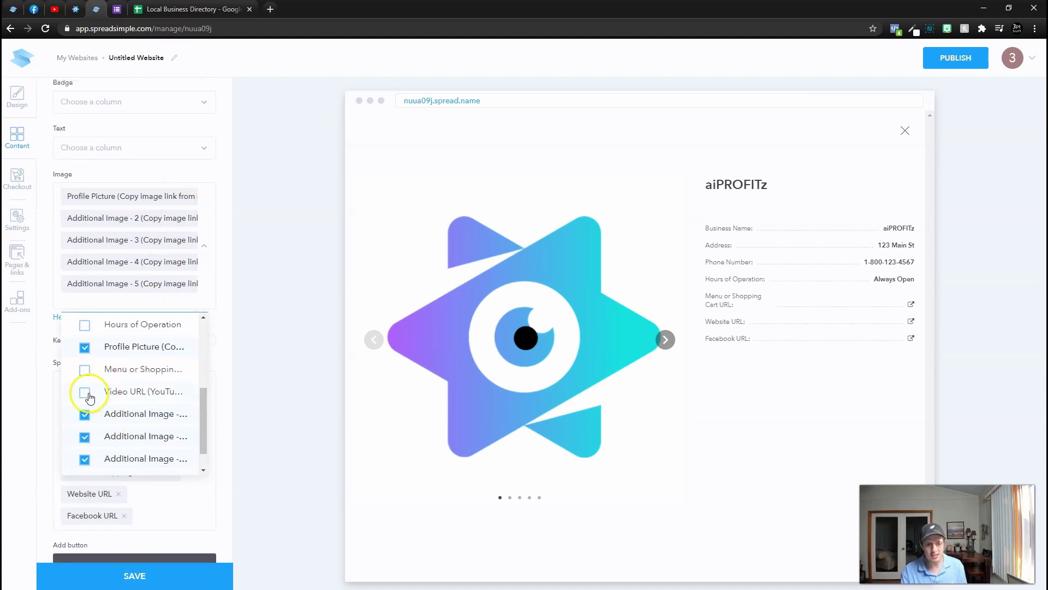
pyautogui.click(85, 392)
pyautogui.scroll(-1, 96, 434)
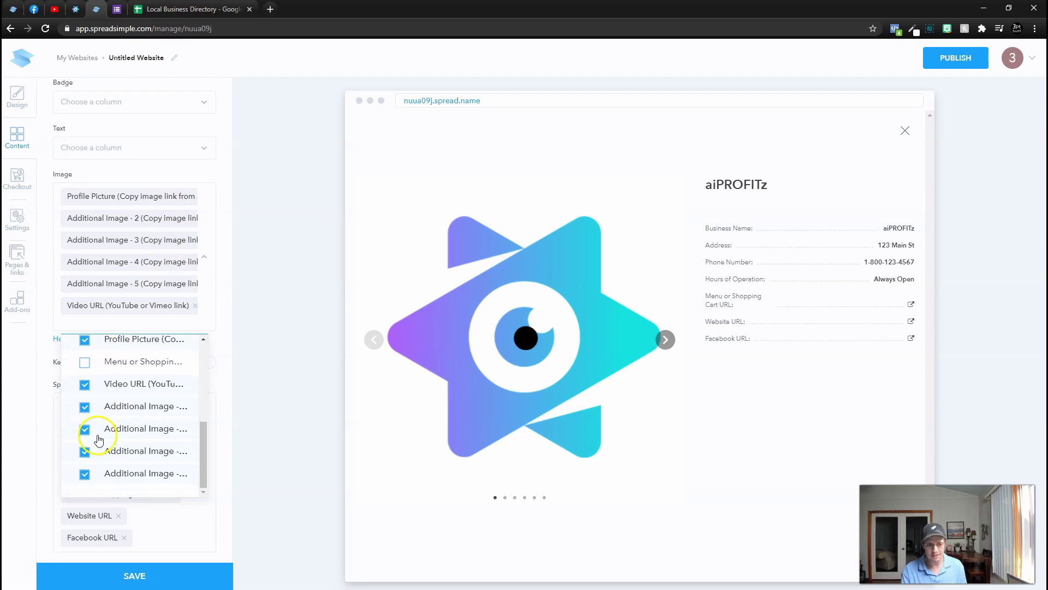
pyautogui.scroll(-2, 167, 380)
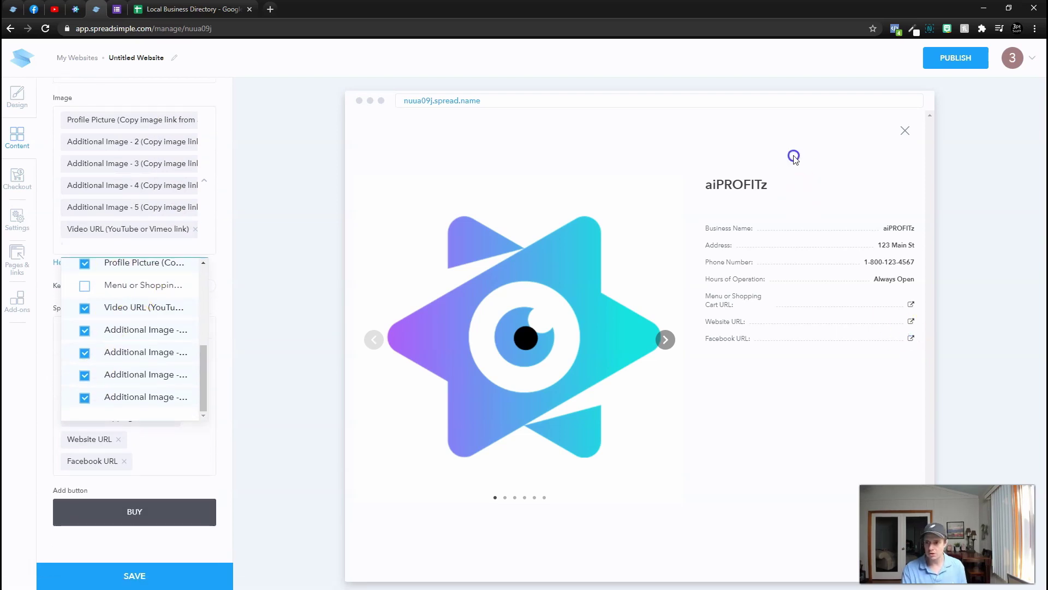
pyautogui.click(114, 571)
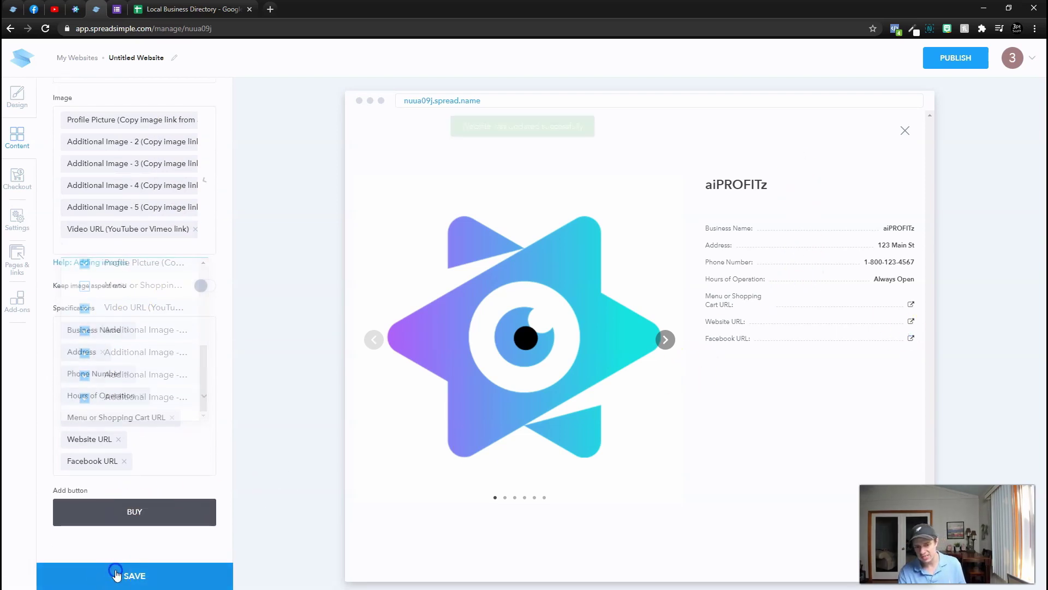
# Step: Publish the directory at the businessdirectory.spread.name domain and open the live site
pyautogui.click(967, 56)
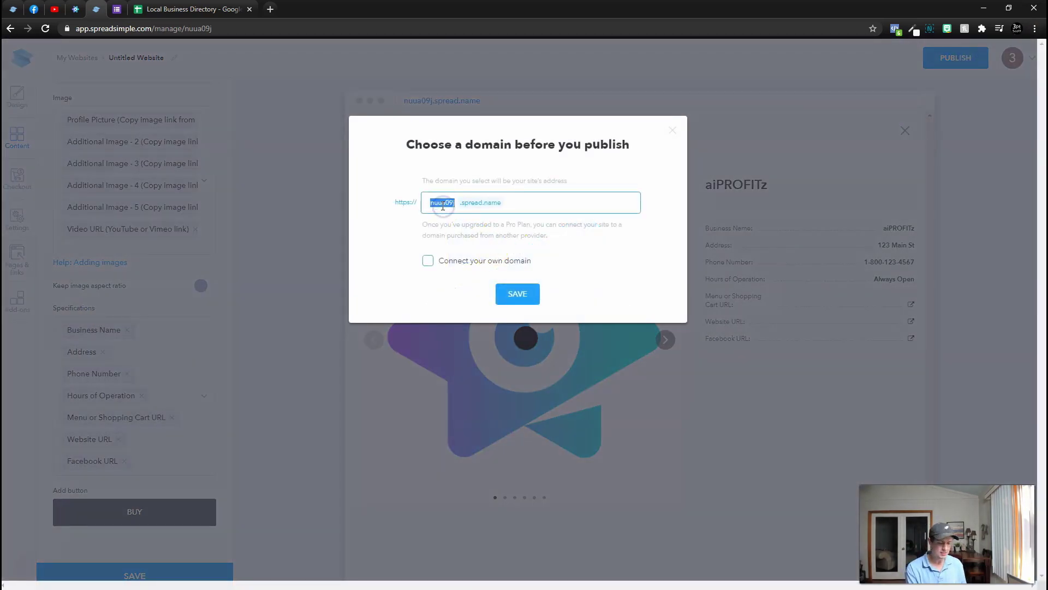
pyautogui.write('businessdirectory')
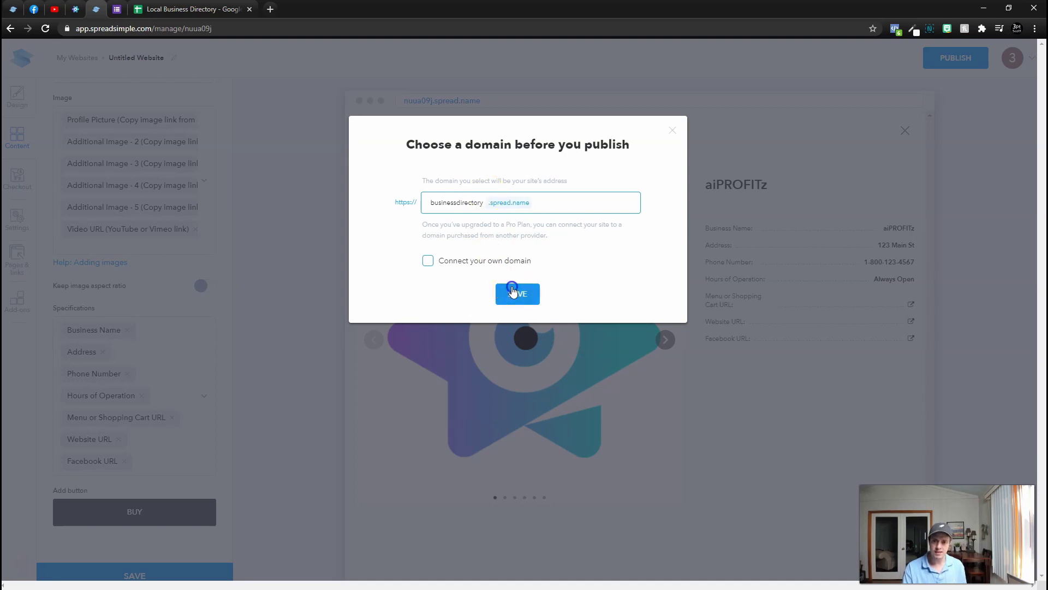
pyautogui.click(515, 293)
pyautogui.click(500, 240)
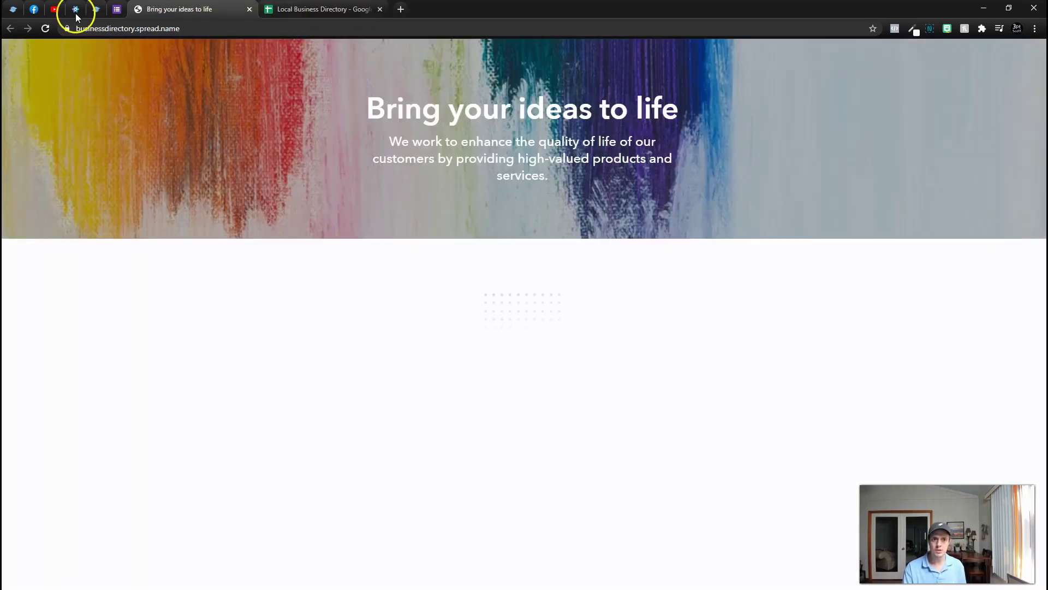
# Step: Open the aiPROFITz listing details and test its broken shopping cart link
pyautogui.scroll(-1, 371, 208)
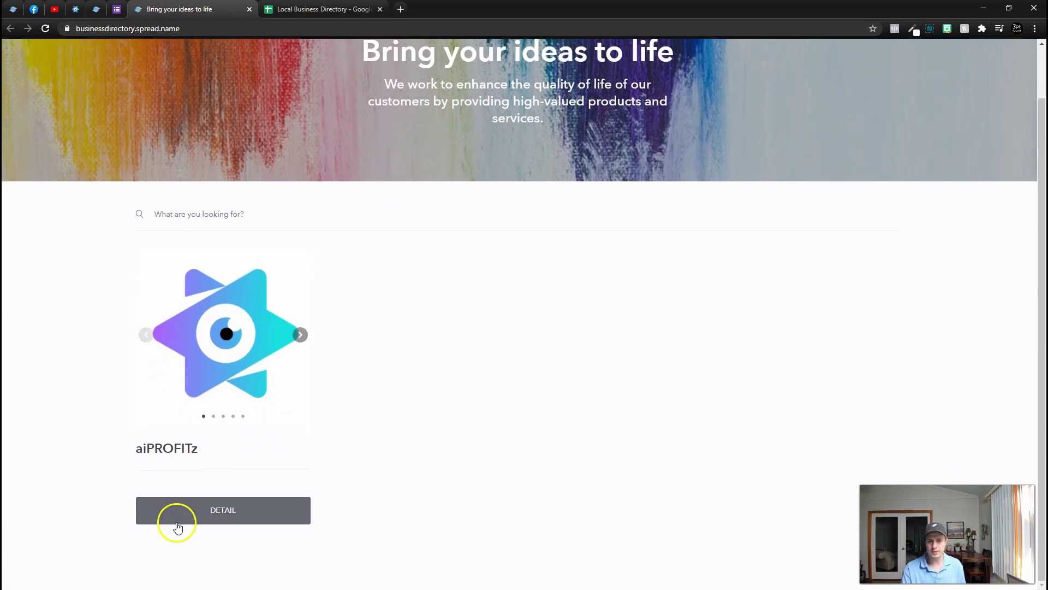
pyautogui.click(202, 508)
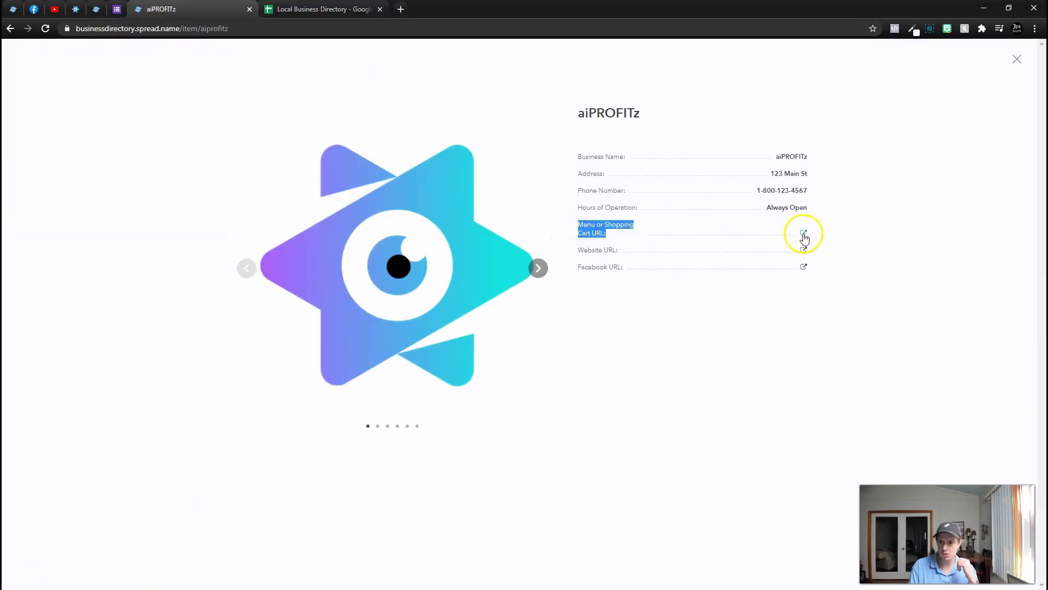
pyautogui.click(803, 233)
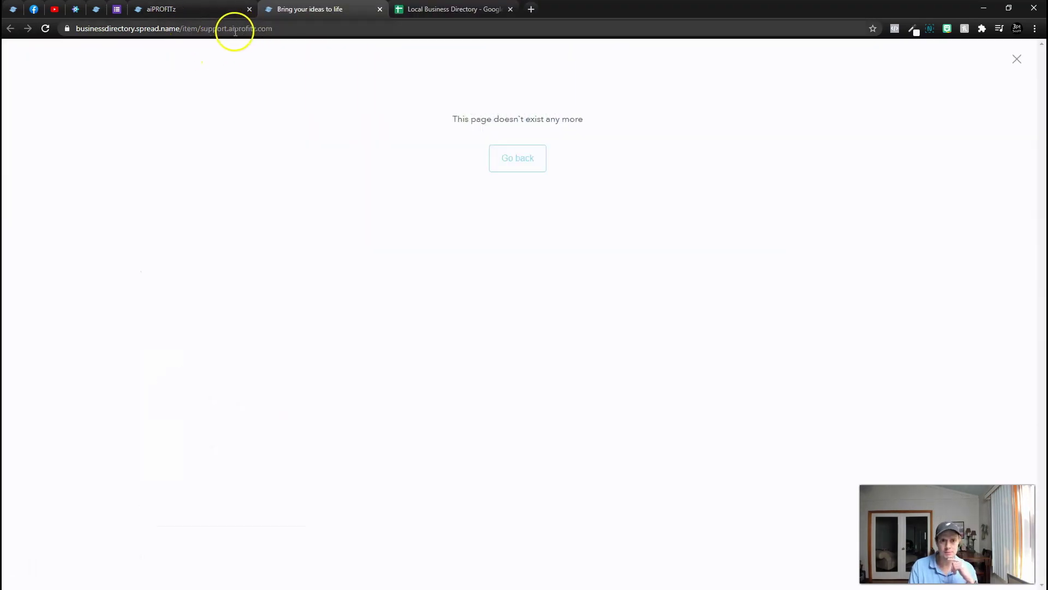
pyautogui.click(380, 9)
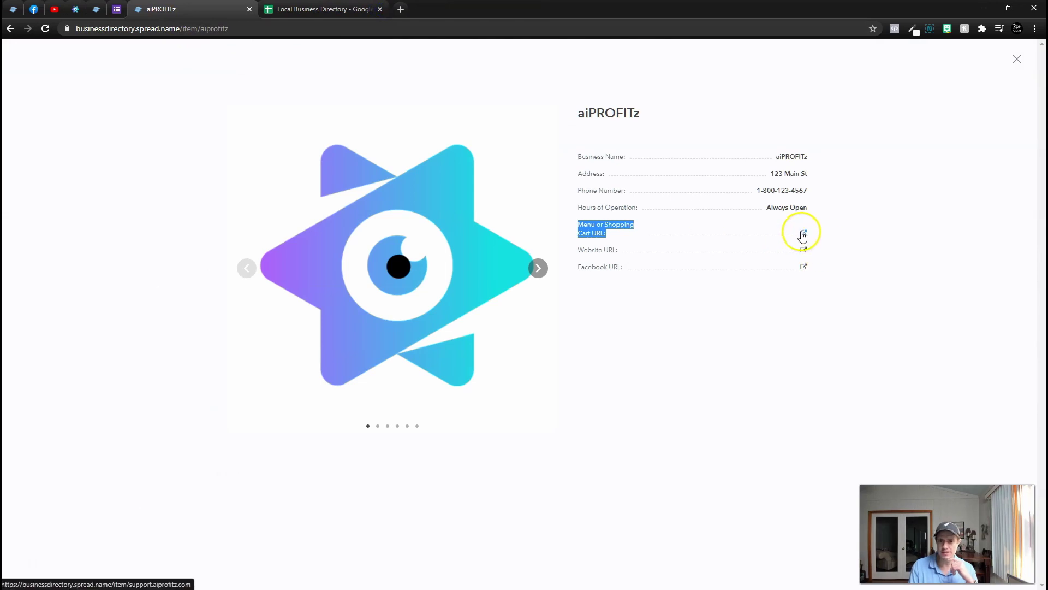
# Step: In the Local Business Directory spreadsheet, start editing the link in cell I2 at its beginning
pyautogui.hotkey('ctrl', 'Tab')
pyautogui.click(843, 186)
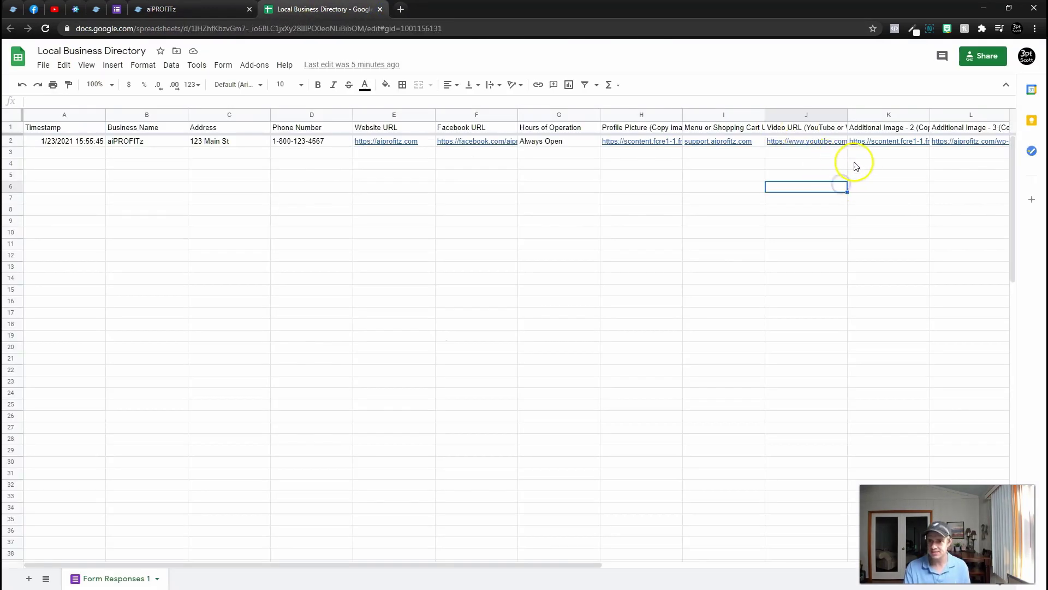
pyautogui.click(724, 144)
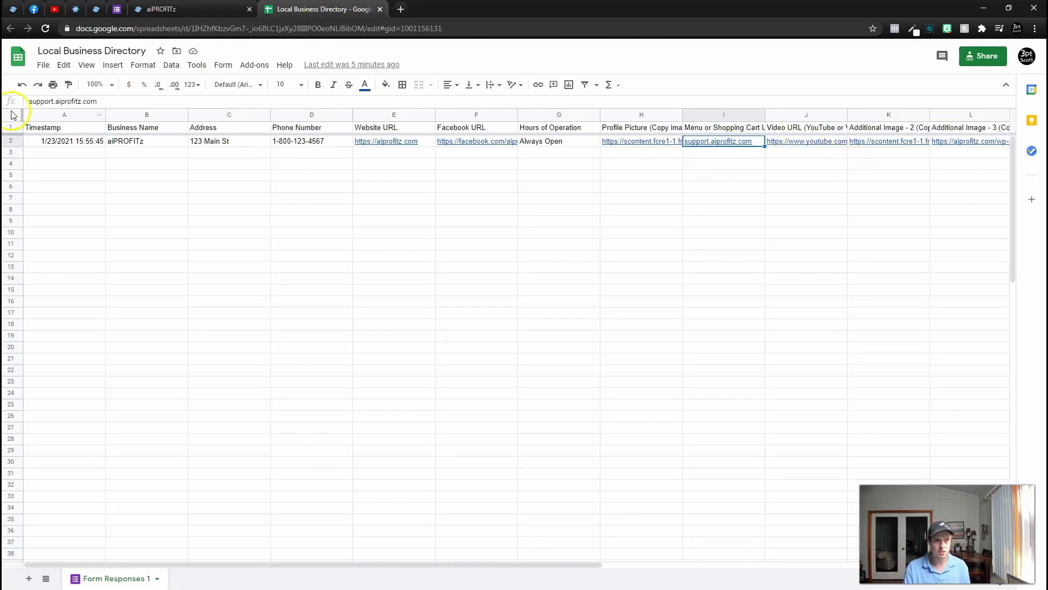
pyautogui.click(29, 102)
pyautogui.write('https://')
pyautogui.click(429, 231)
pyautogui.click(158, 9)
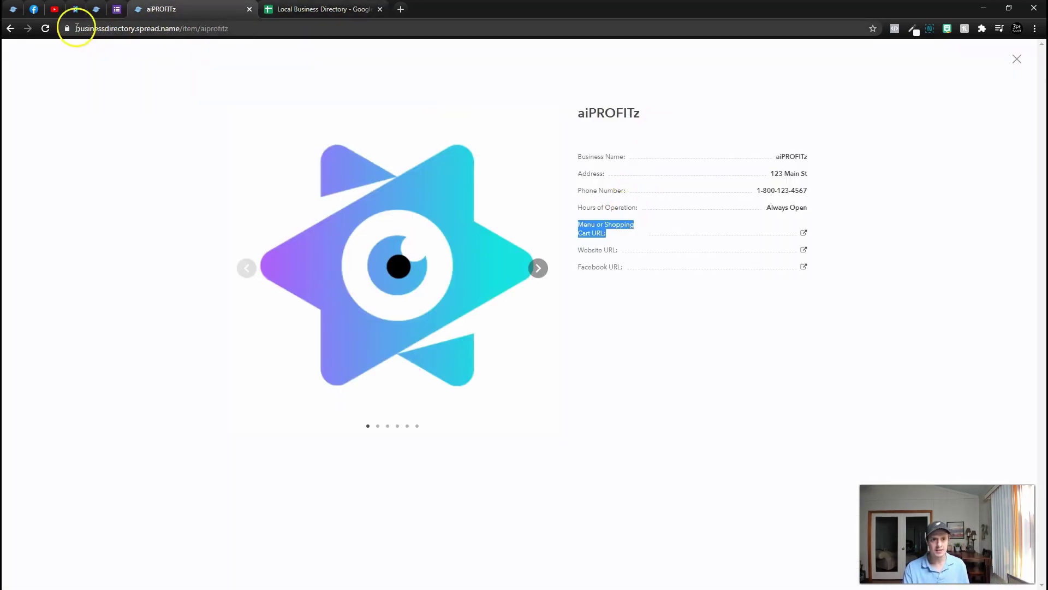
pyautogui.click(45, 28)
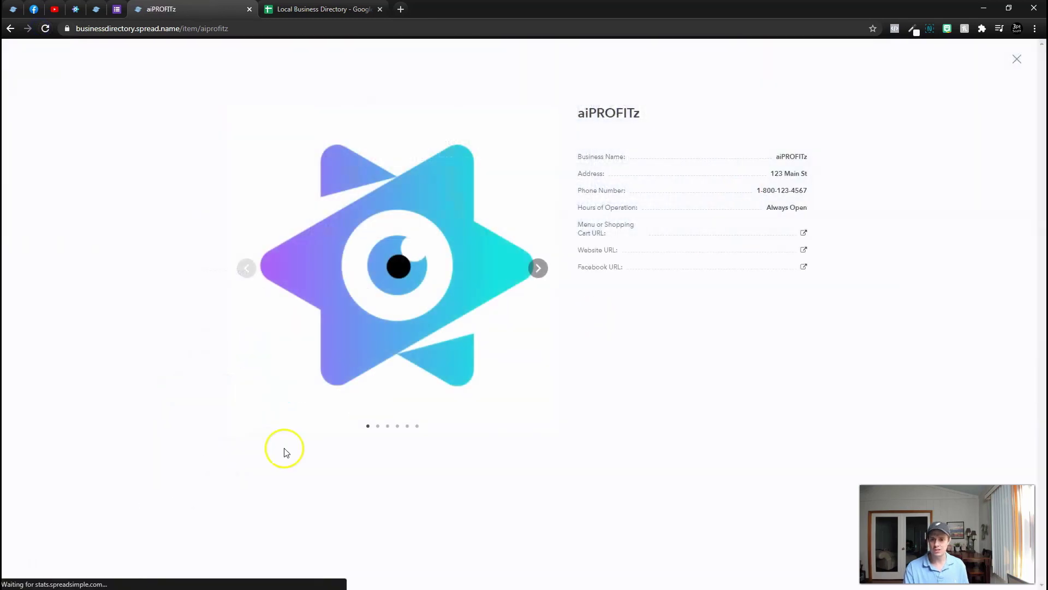
pyautogui.click(804, 232)
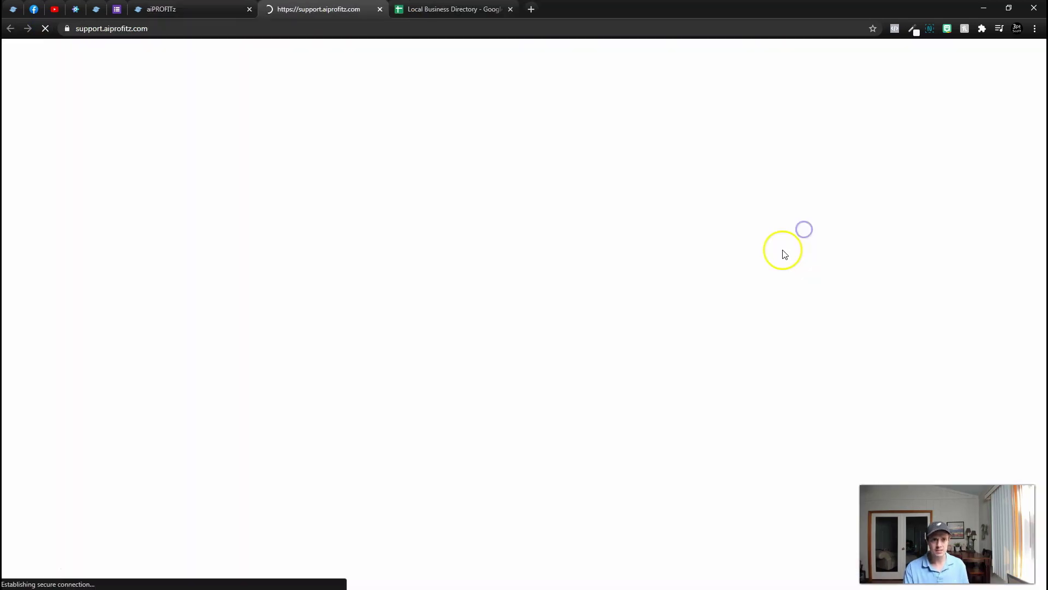
pyautogui.click(380, 9)
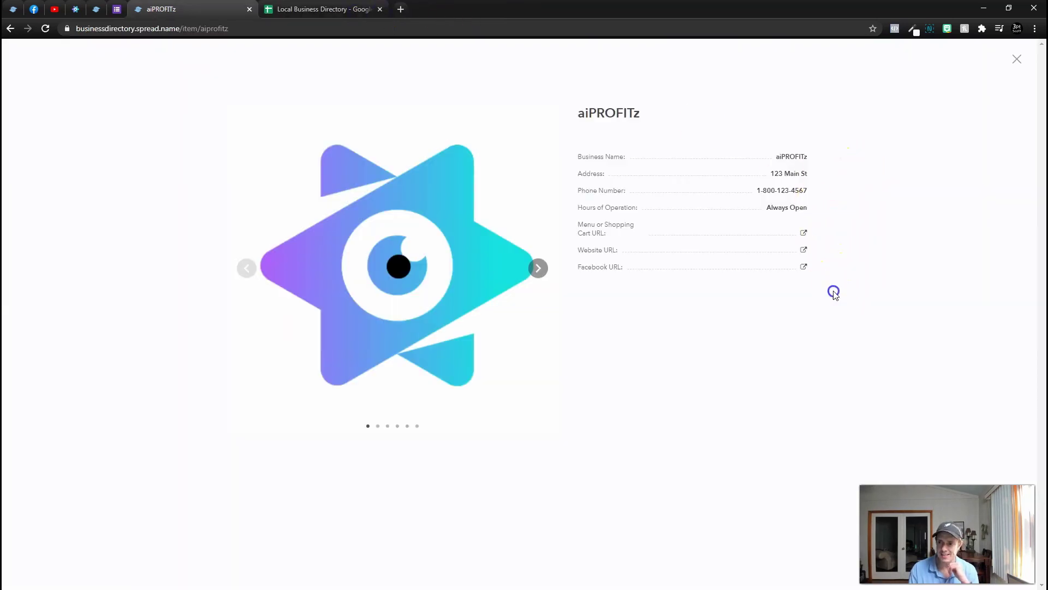
# Step: Browse the aiPROFITz listing images through to the video, then close the details
pyautogui.moveTo(823, 278); pyautogui.dragTo(577, 223)
pyautogui.click(800, 306)
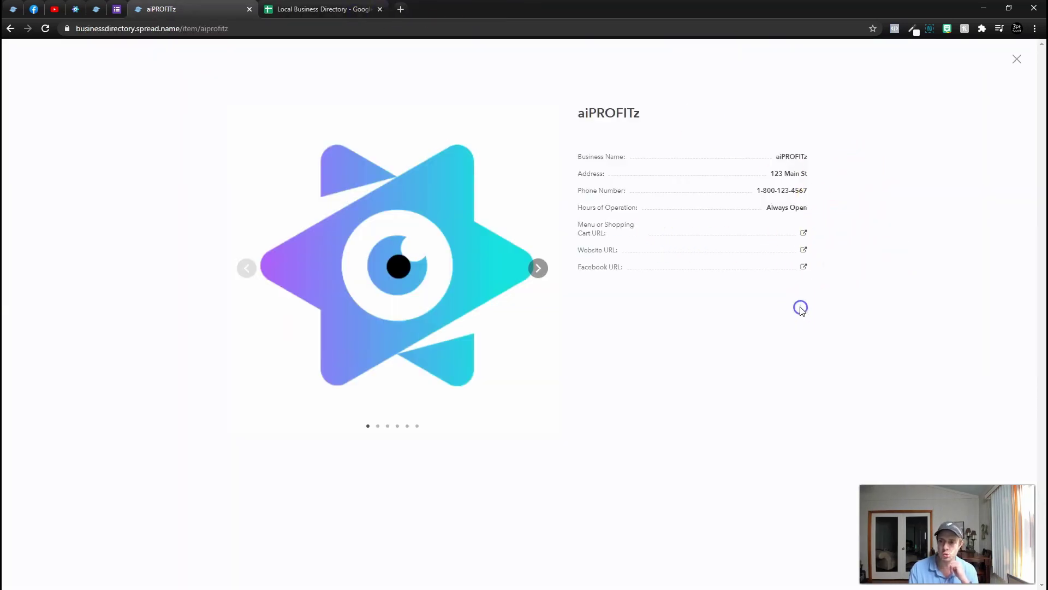
pyautogui.click(535, 269)
pyautogui.click(535, 270)
pyautogui.click(535, 272)
pyautogui.click(533, 272)
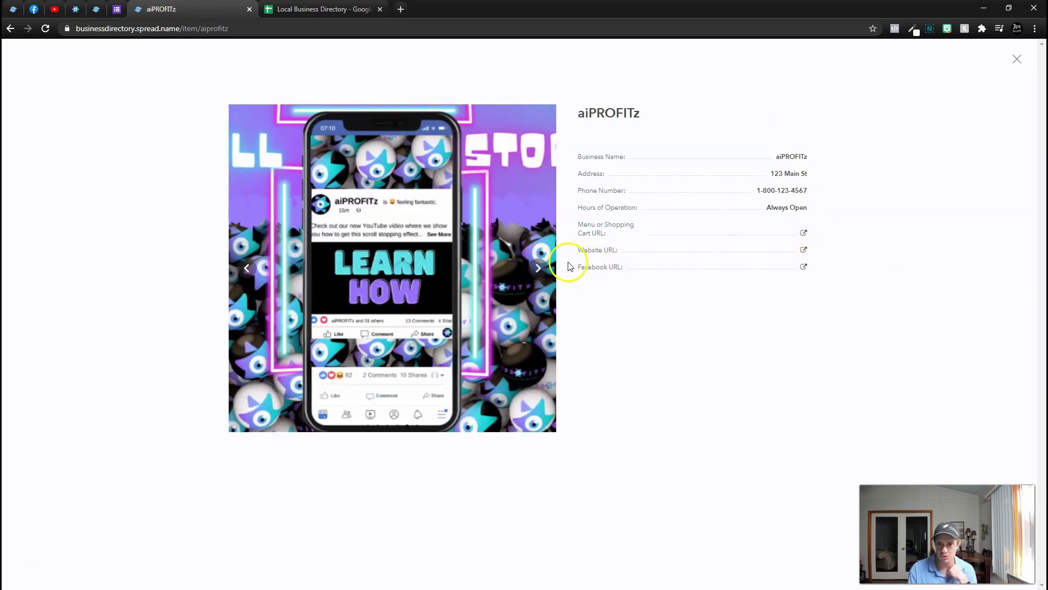
pyautogui.click(535, 270)
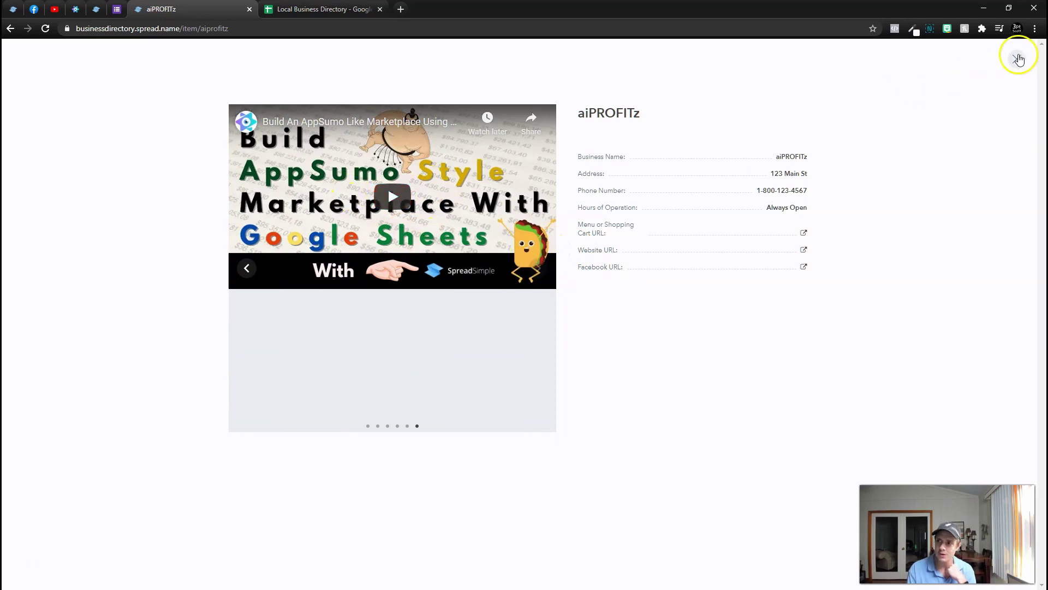
pyautogui.click(1017, 58)
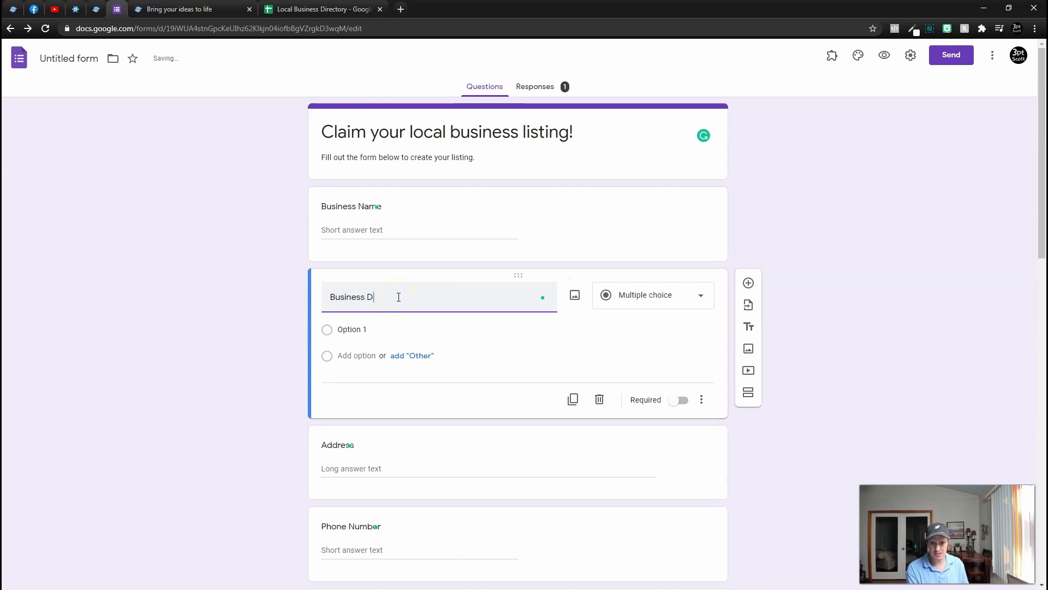
# Step: Add a Business Category choice question after Business Description with options including Retail and Service
pyautogui.scroll(-1, 546, 263)
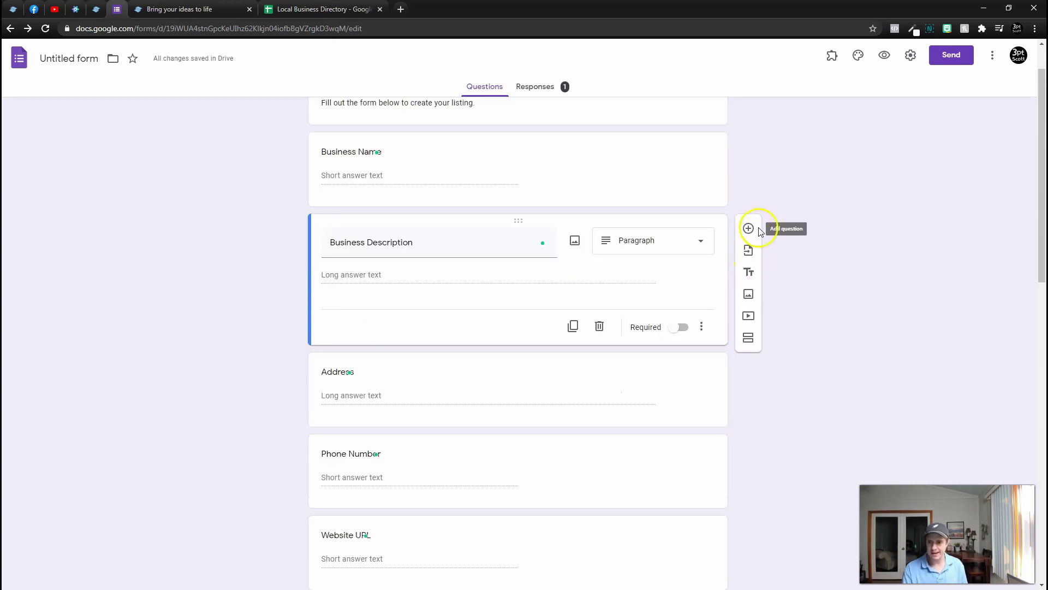
pyautogui.click(748, 227)
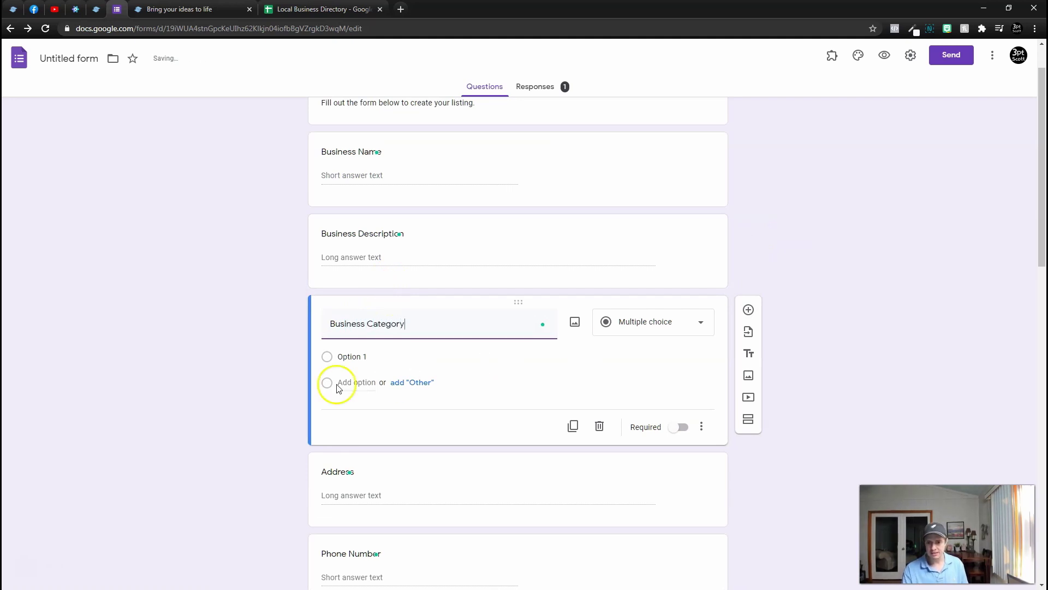
pyautogui.click(350, 356)
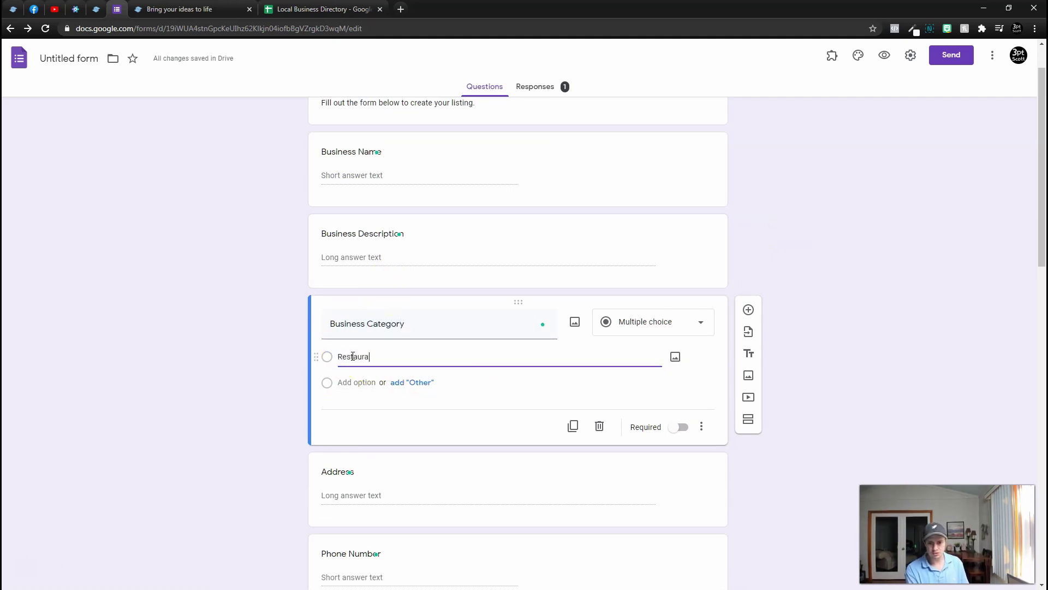
pyautogui.click(348, 382)
pyautogui.write('Retail')
pyautogui.click(356, 407)
pyautogui.write('Serv')
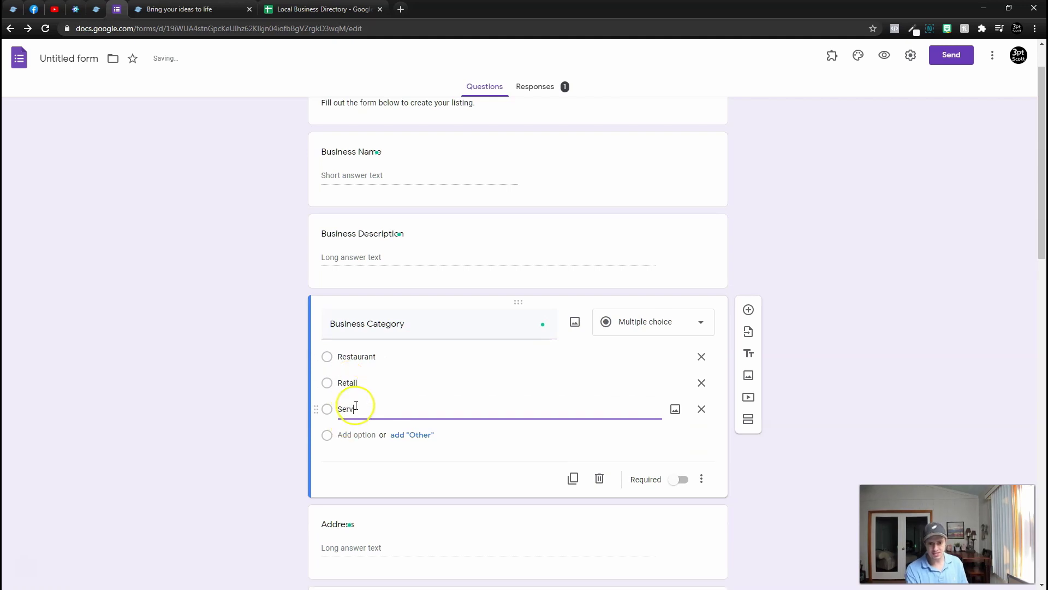
pyautogui.write('ice')
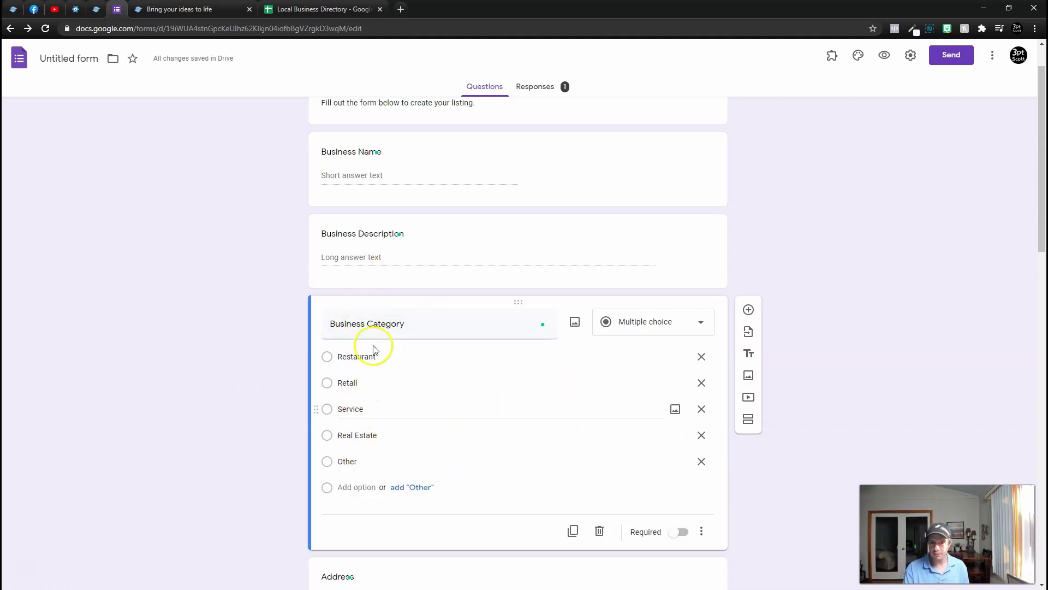
pyautogui.scroll(1, 413, 316)
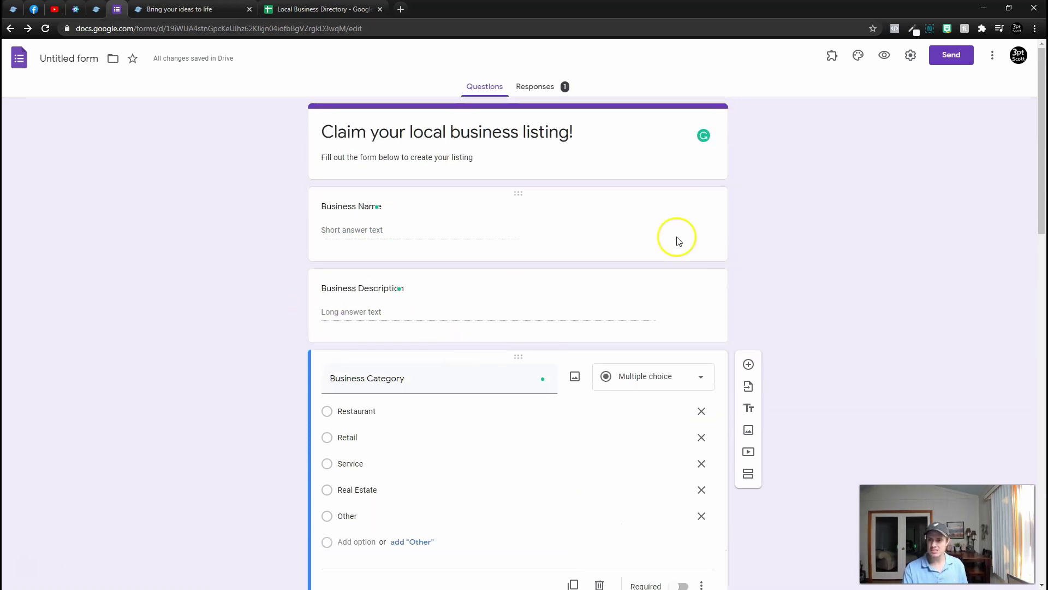
# Step: Copy the form's shareable link and switch to the Local Business Directory spreadsheet
pyautogui.click(954, 56)
pyautogui.click(492, 145)
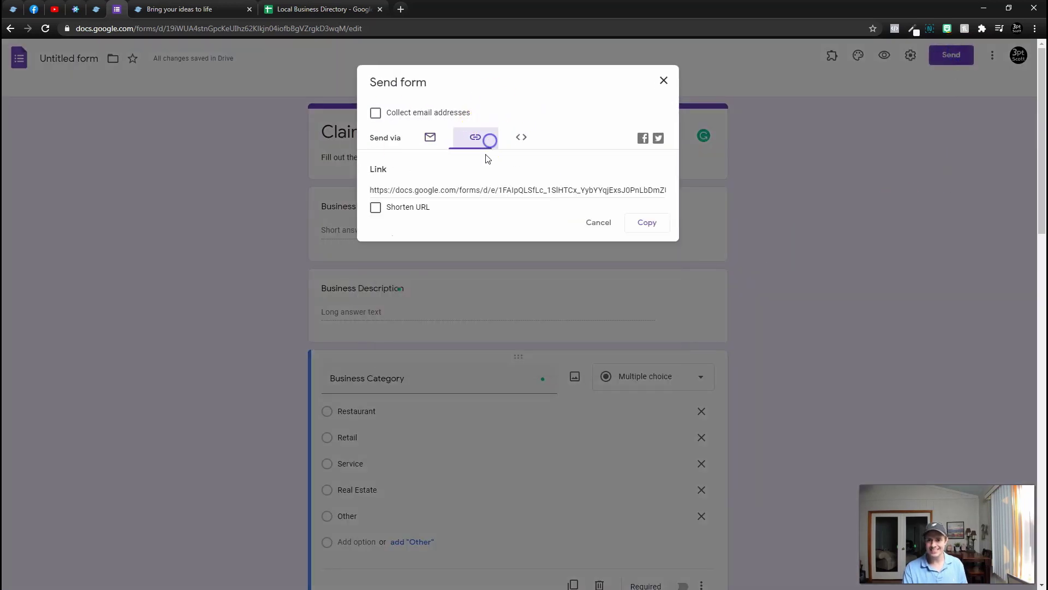
pyautogui.click(458, 188)
pyautogui.click(322, 8)
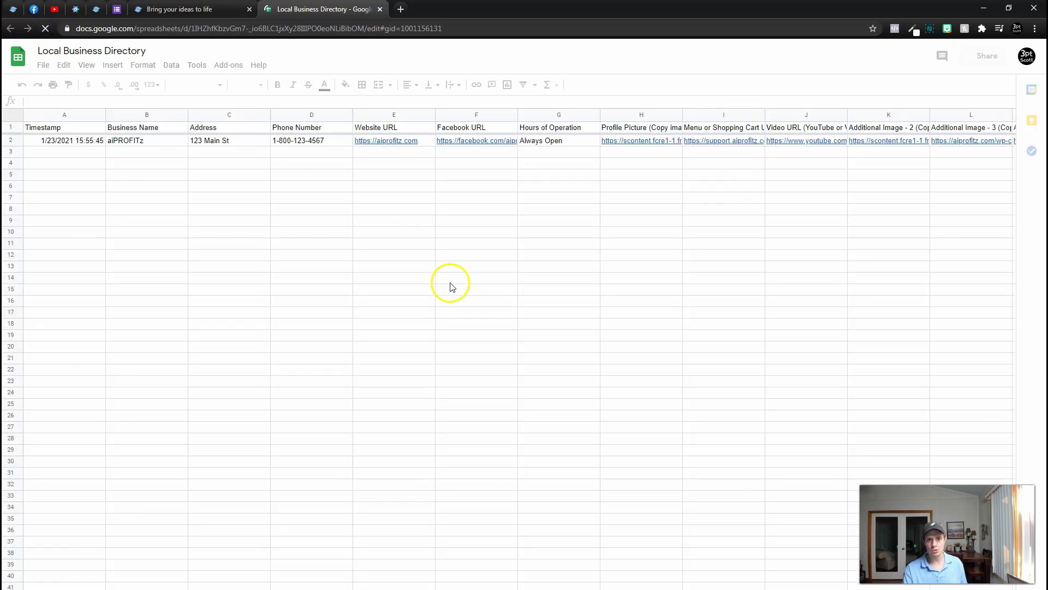
# Step: Step along row 1 to review the new Business Description and Business Category columns
pyautogui.press('Right')
pyautogui.press('Right')
pyautogui.press('Right')
pyautogui.press('Right')
pyautogui.press('Right')
pyautogui.press('Right')
pyautogui.press('Right')
pyautogui.press('Right')
pyautogui.press('Right')
pyautogui.press('Right')
pyautogui.press('Right')
pyautogui.press('Right')
pyautogui.press('Right')
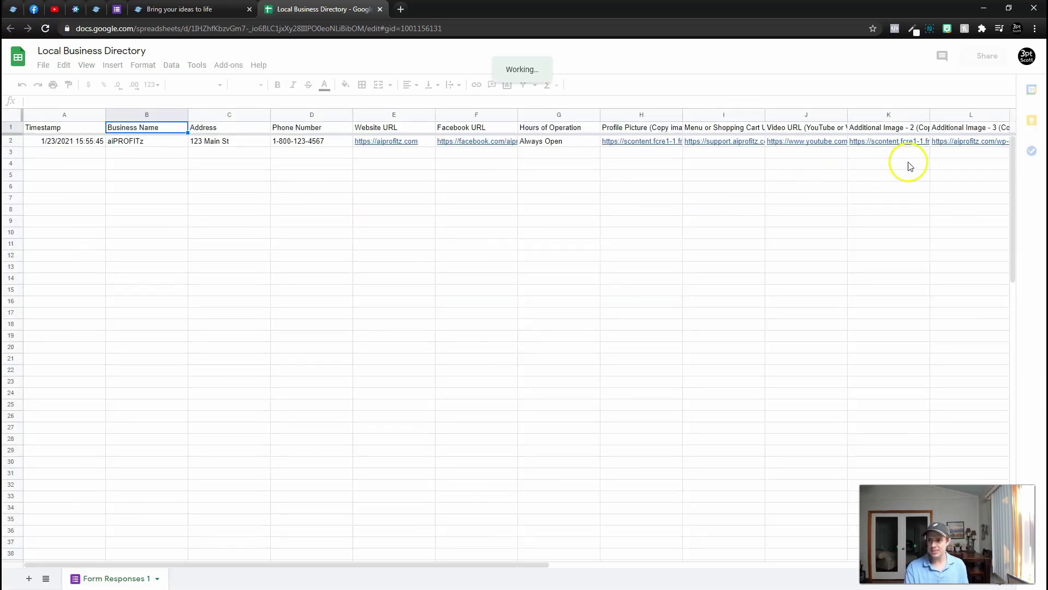
pyautogui.press('Right')
pyautogui.press('Right')
pyautogui.press('Right')
pyautogui.press('Right')
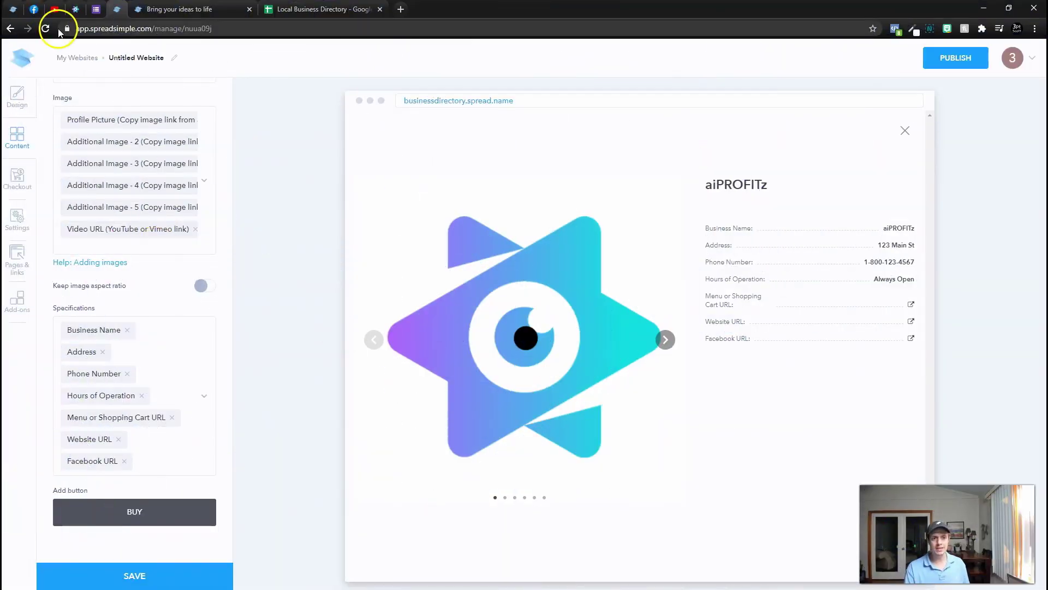
# Step: Reload the editor and map Business Category to card subtitles and Business Description to card text
pyautogui.click(46, 28)
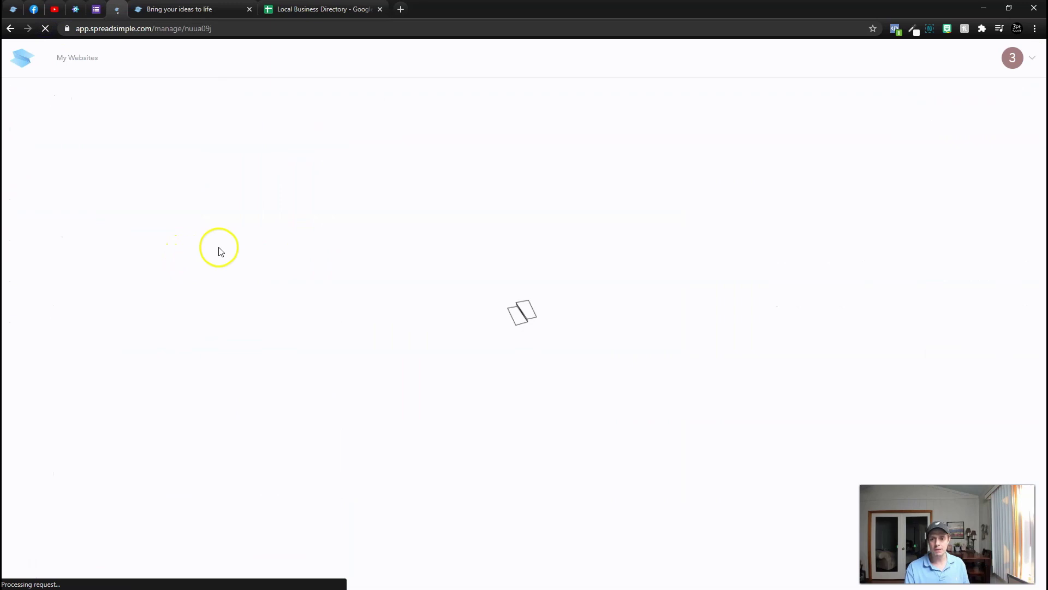
pyautogui.scroll(-3, 391, 339)
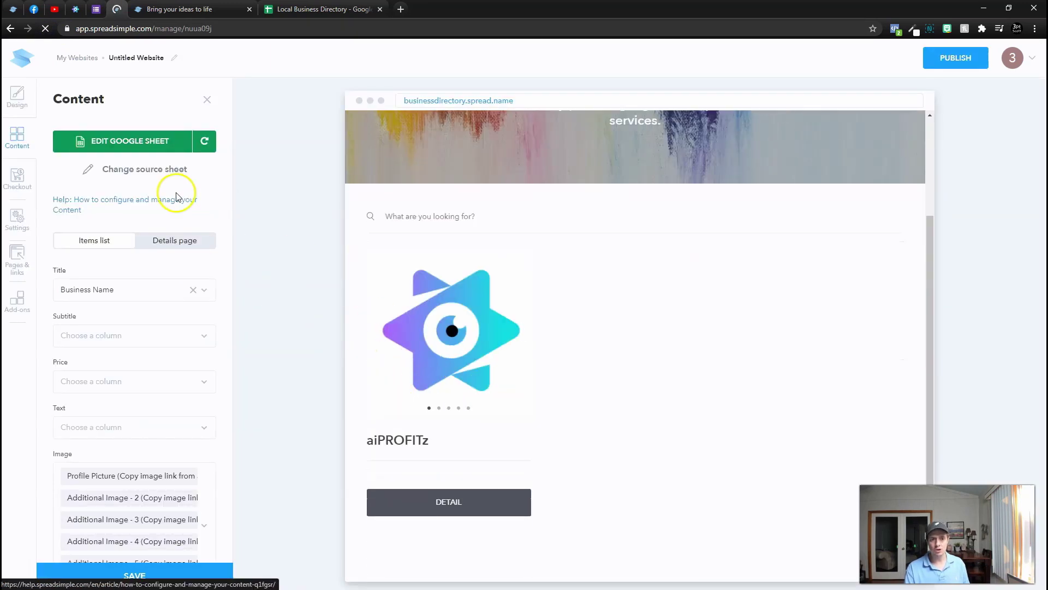
pyautogui.scroll(-2, 140, 329)
pyautogui.click(123, 233)
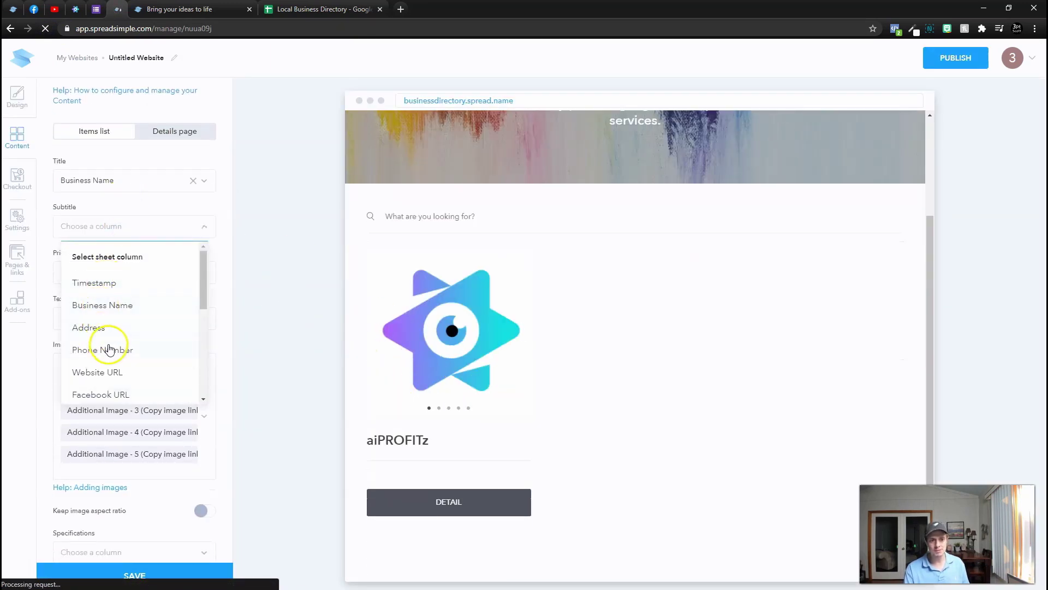
pyautogui.scroll(-5, 106, 346)
pyautogui.click(109, 381)
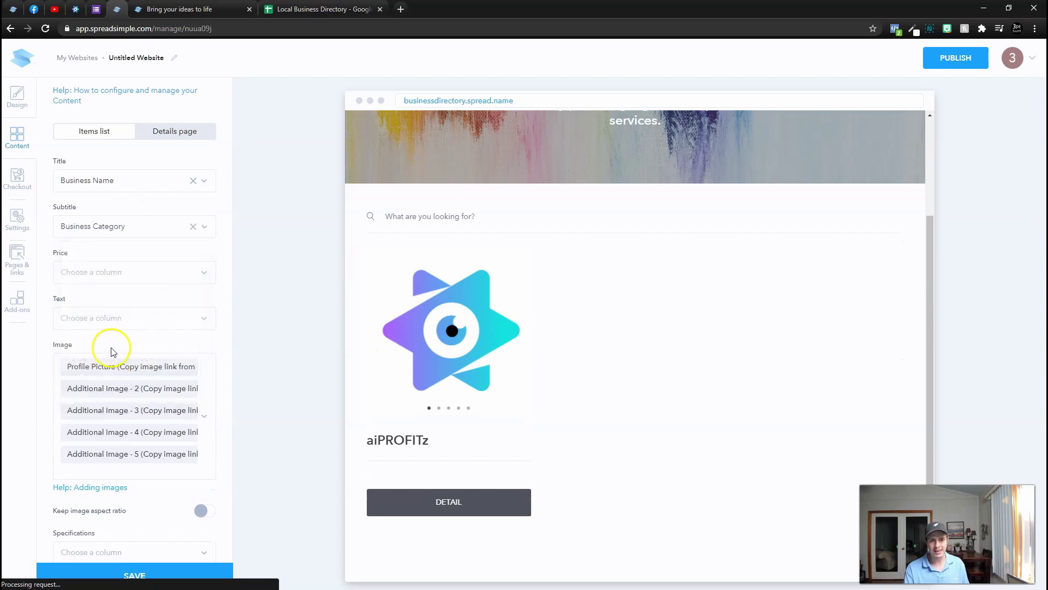
pyautogui.click(100, 315)
pyautogui.scroll(-6, 110, 382)
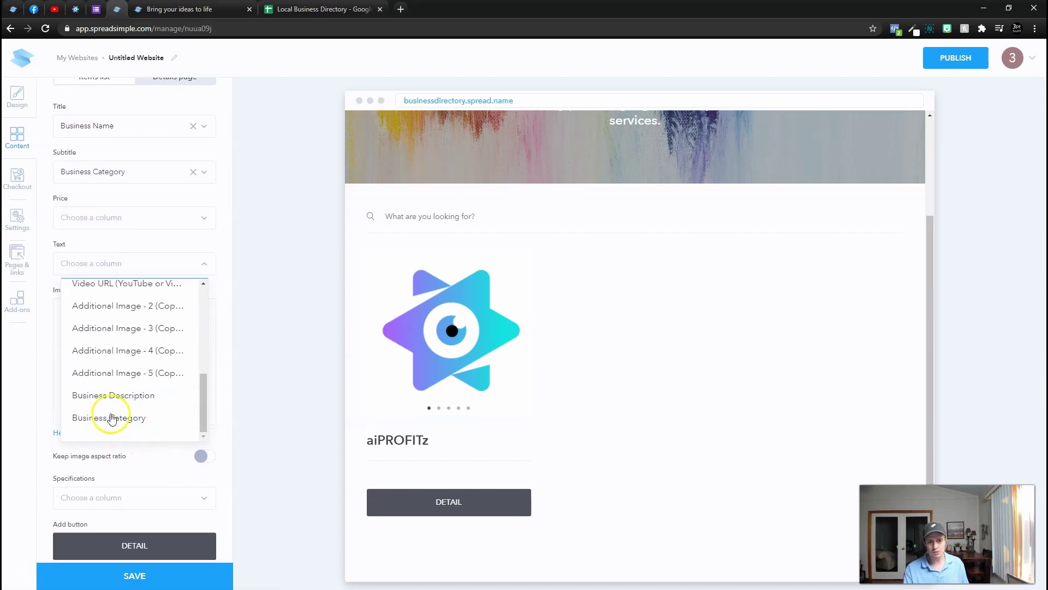
pyautogui.click(110, 405)
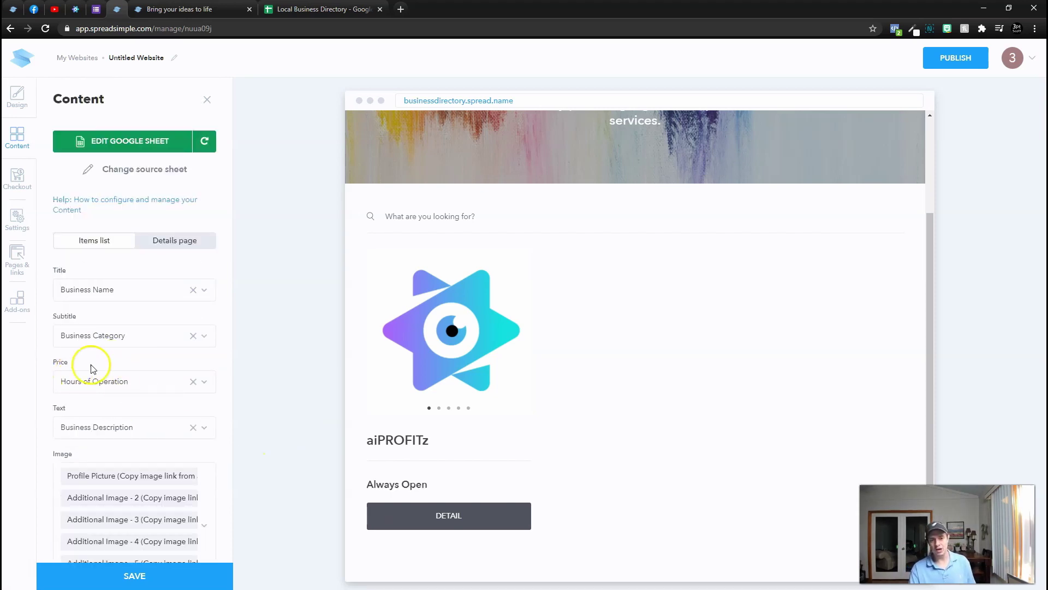
pyautogui.scroll(-1, 161, 456)
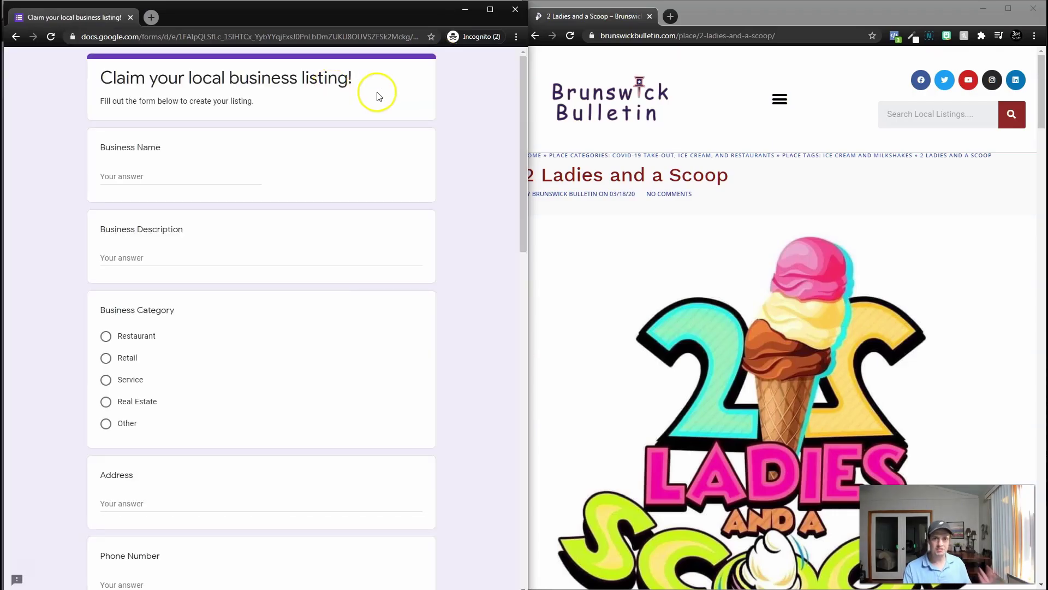
# Step: Fill in and submit the listing form for 2 Ladies and a Scoop
pyautogui.scroll(-4, 810, 196)
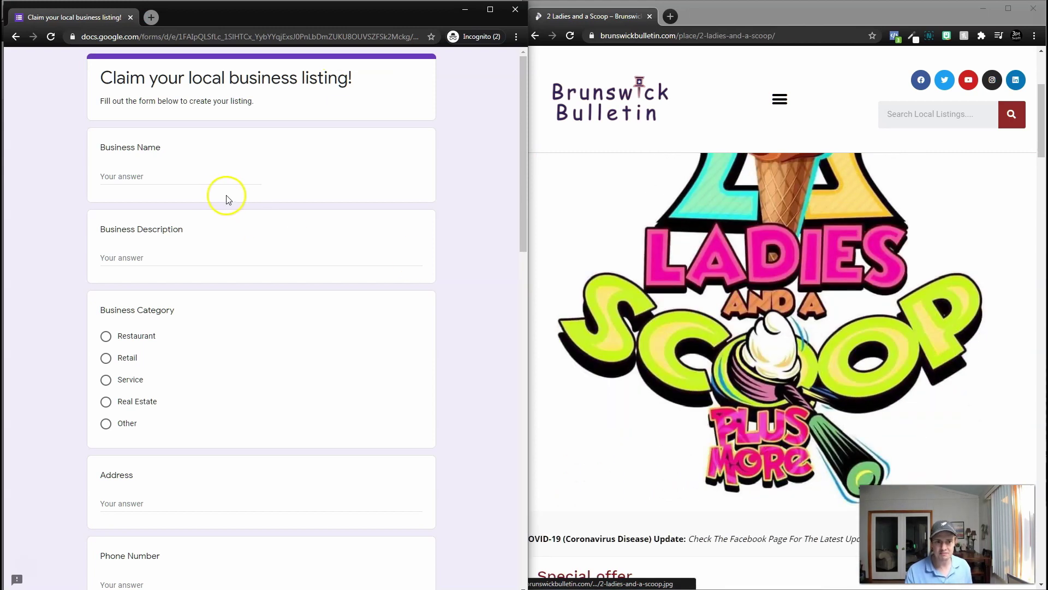
pyautogui.click(189, 179)
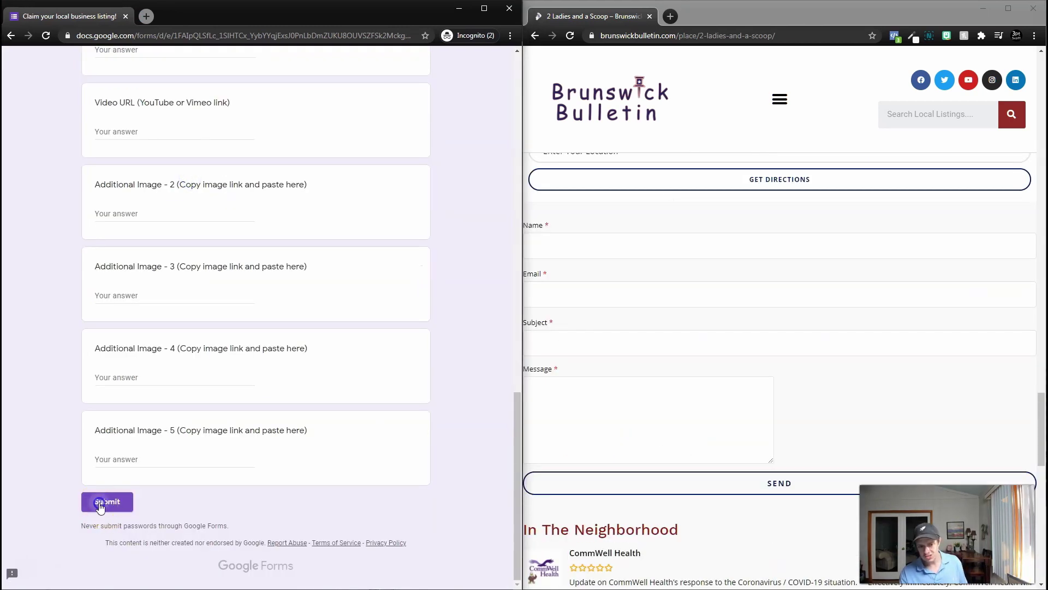
pyautogui.click(99, 507)
# Step: Find the new 2 Ladies and a Scoop card on the live directory and open its detail page
pyautogui.click(146, 16)
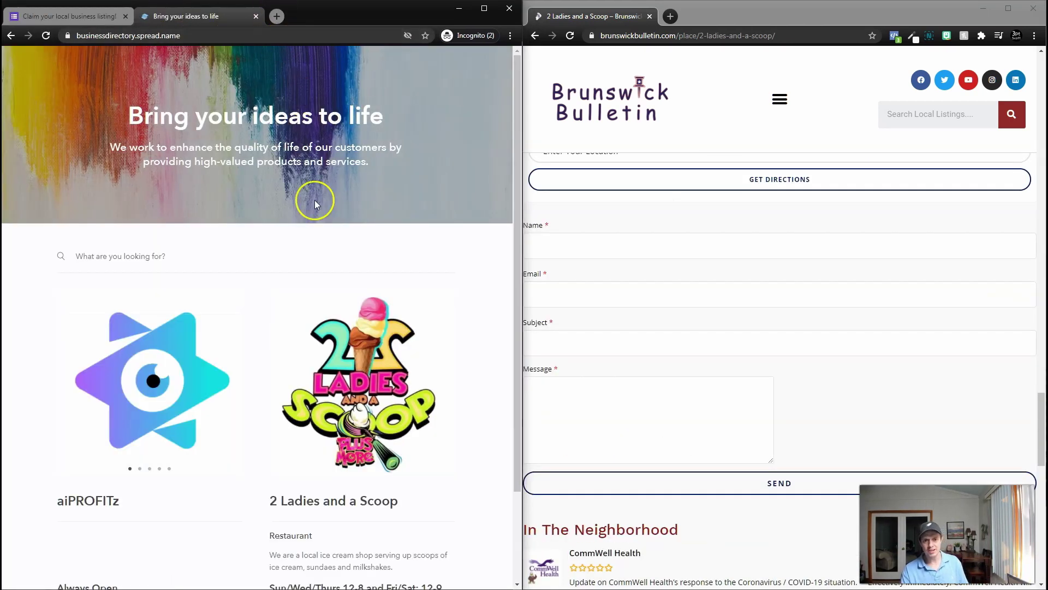
pyautogui.scroll(-2, 320, 246)
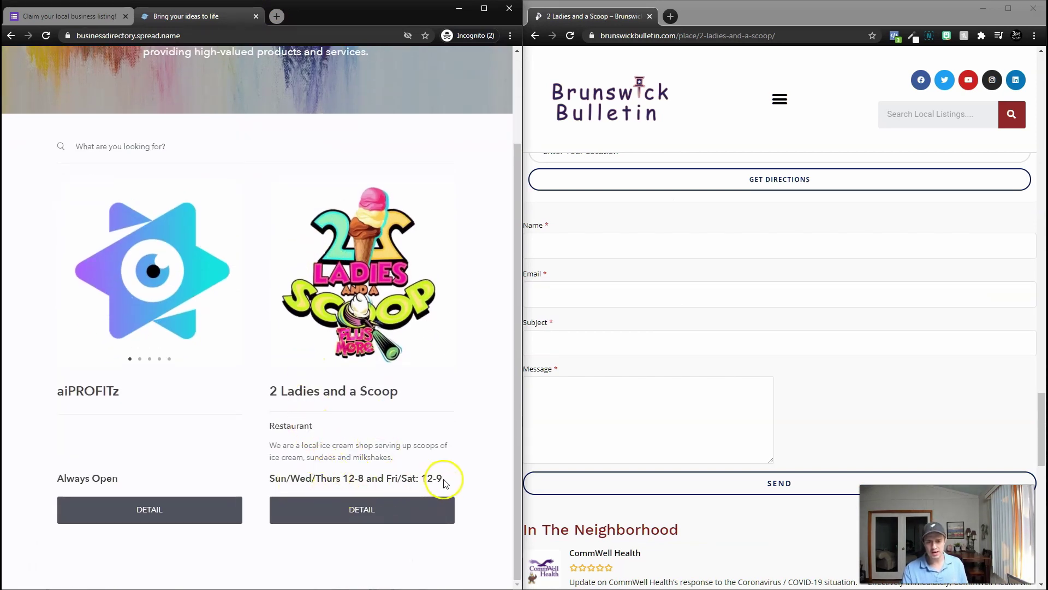
pyautogui.moveTo(444, 483); pyautogui.dragTo(269, 484)
pyautogui.click(270, 485)
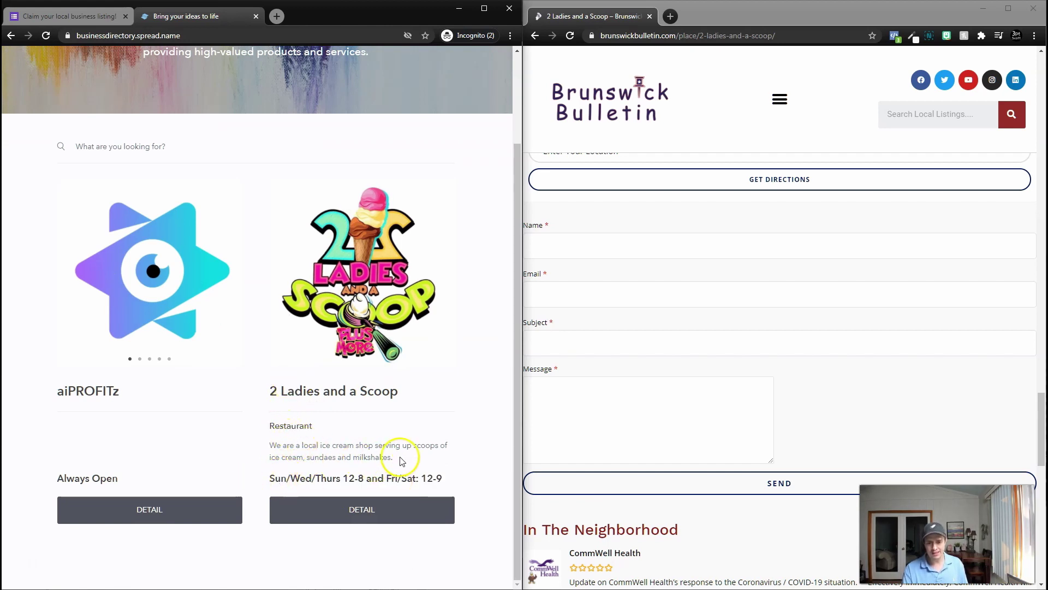
pyautogui.click(366, 504)
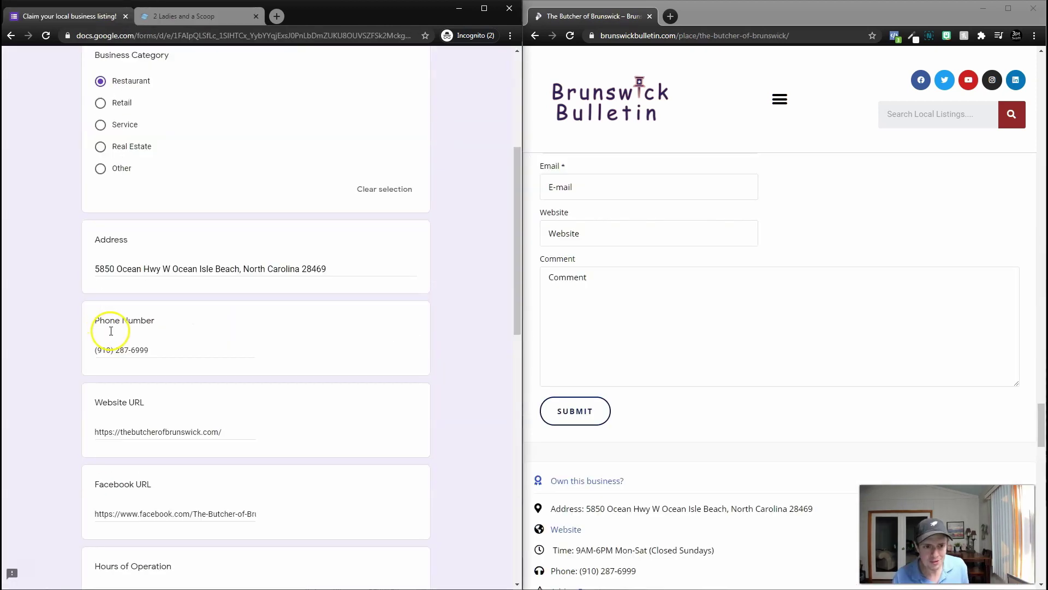
# Step: Submit the Butcher of Brunswick listing, reload the live directory, and browse its new card's images
pyautogui.scroll(-15, 110, 332)
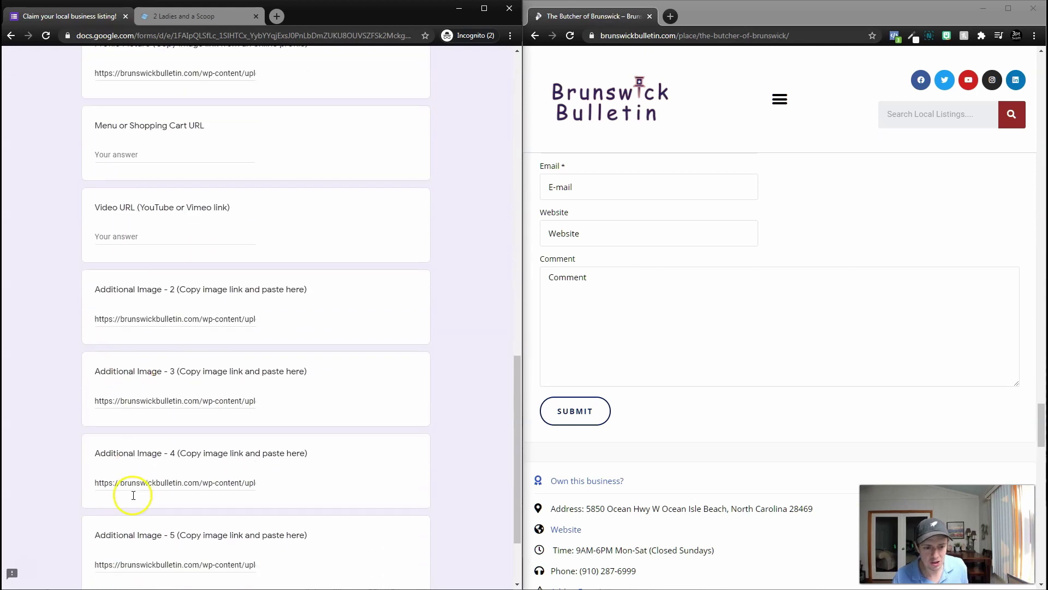
pyautogui.click(107, 502)
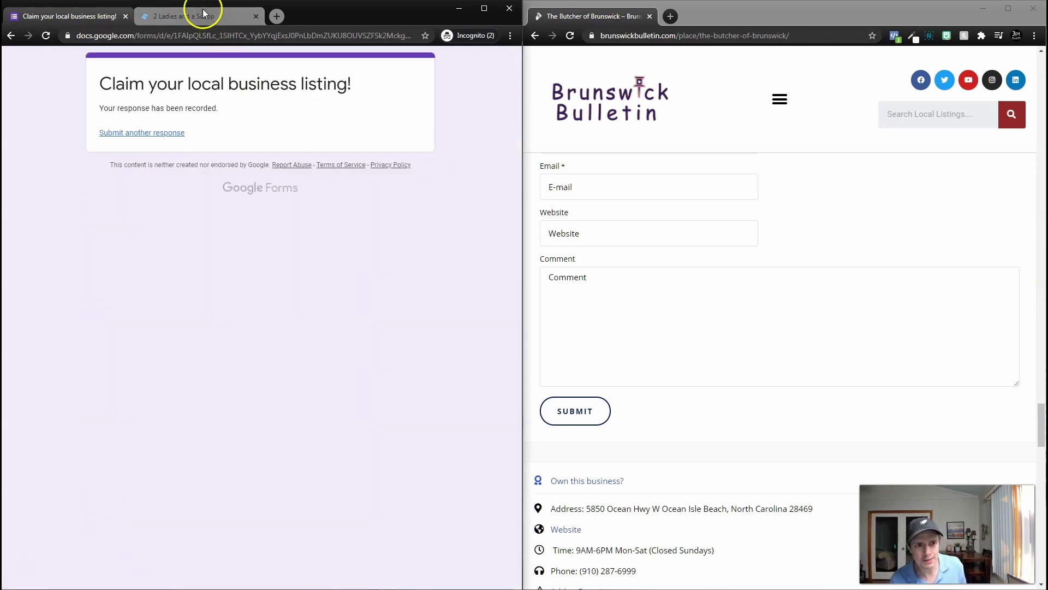
pyautogui.click(190, 18)
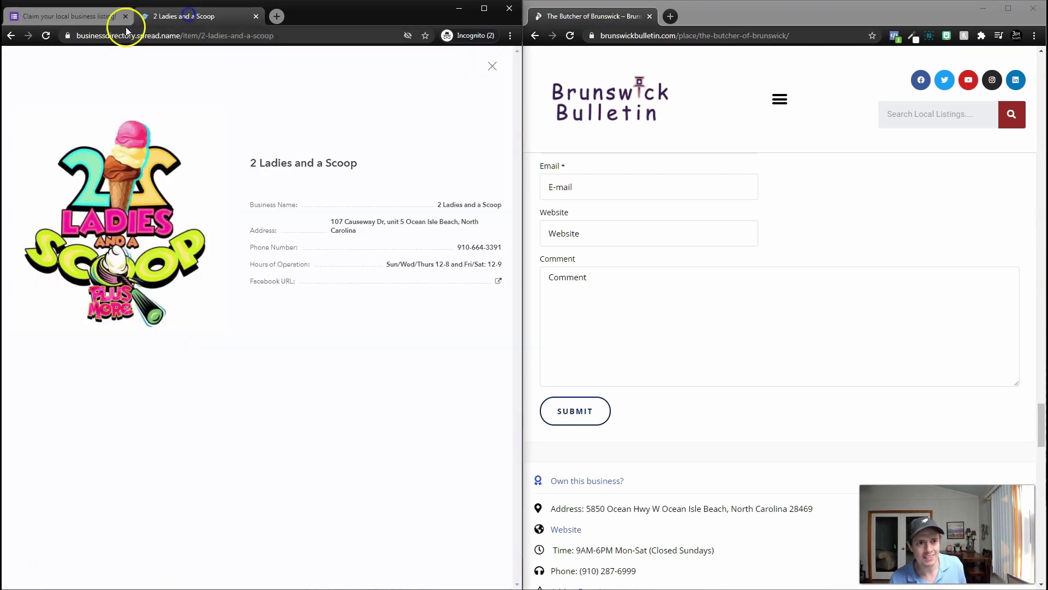
pyautogui.click(491, 73)
pyautogui.click(46, 36)
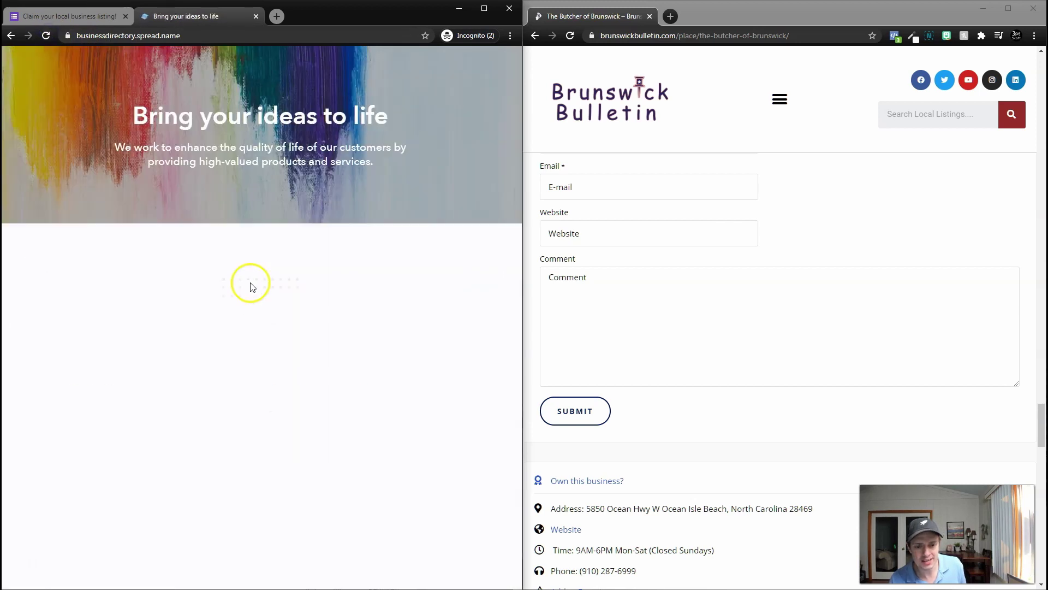
pyautogui.scroll(-9, 335, 249)
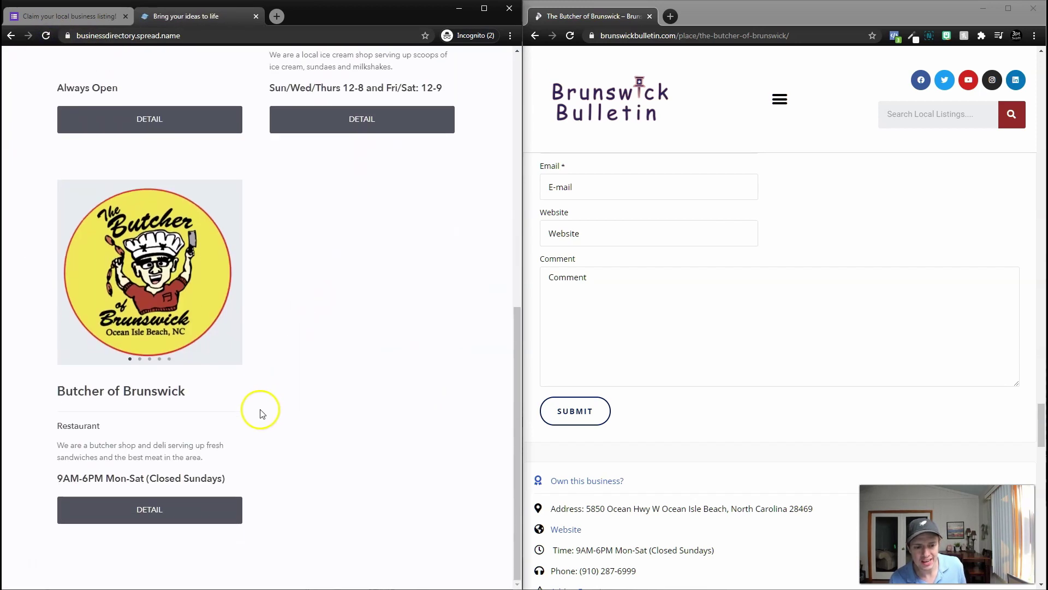
pyautogui.click(231, 273)
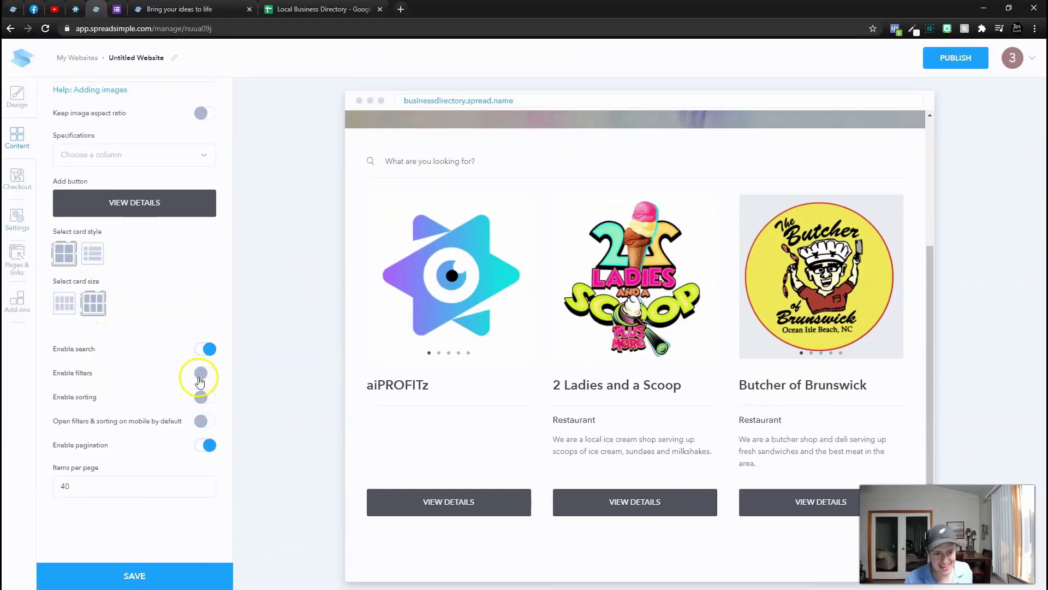
# Step: Enable listing filters using the Business Category column
pyautogui.click(201, 374)
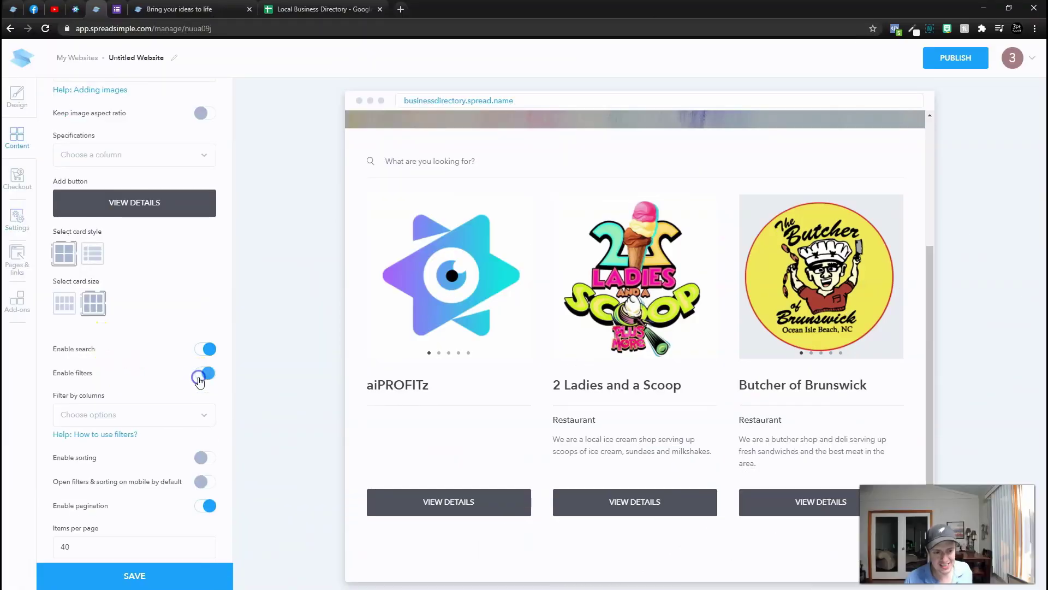
pyautogui.scroll(-1, 192, 403)
pyautogui.click(181, 354)
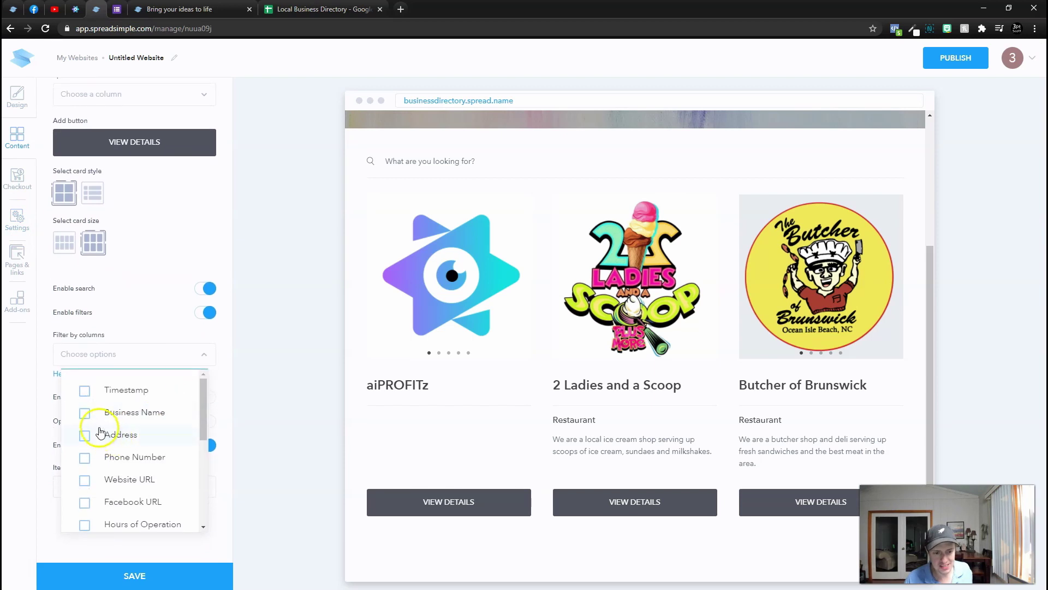
pyautogui.scroll(-5, 82, 449)
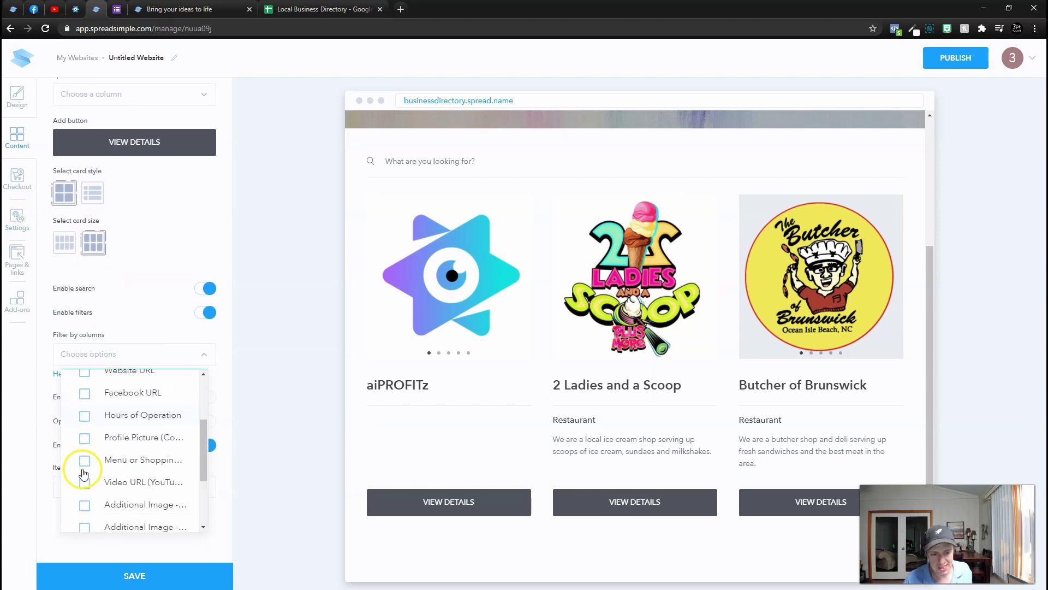
pyautogui.scroll(-2, 80, 493)
pyautogui.press('Escape')
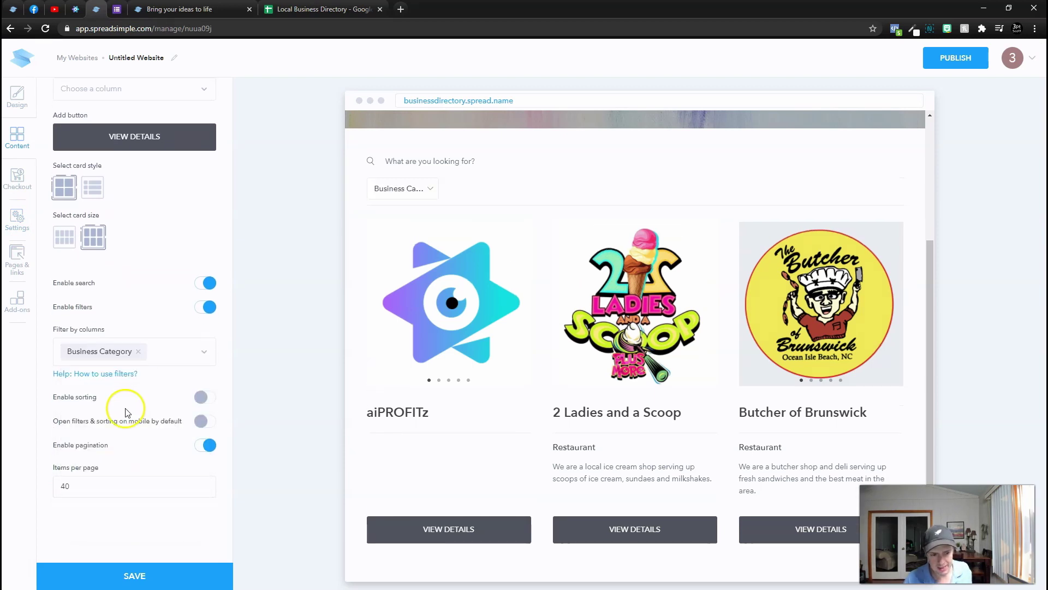
# Step: Enable sorting without Timestamp, save, and check the Business Name and Category sort choices on the preview
pyautogui.click(199, 397)
pyautogui.scroll(-5, 180, 399)
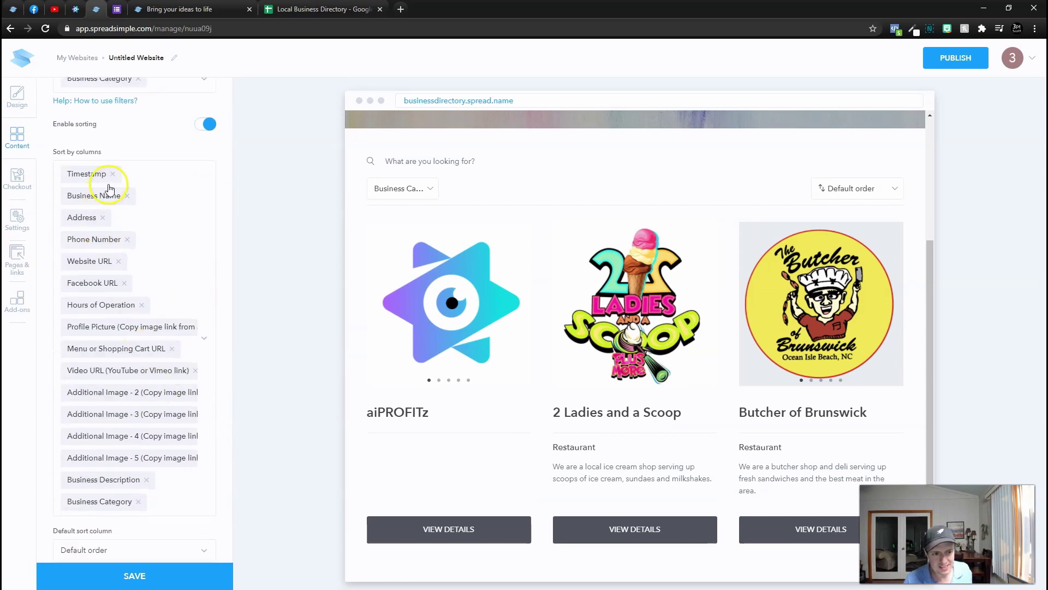
pyautogui.click(112, 173)
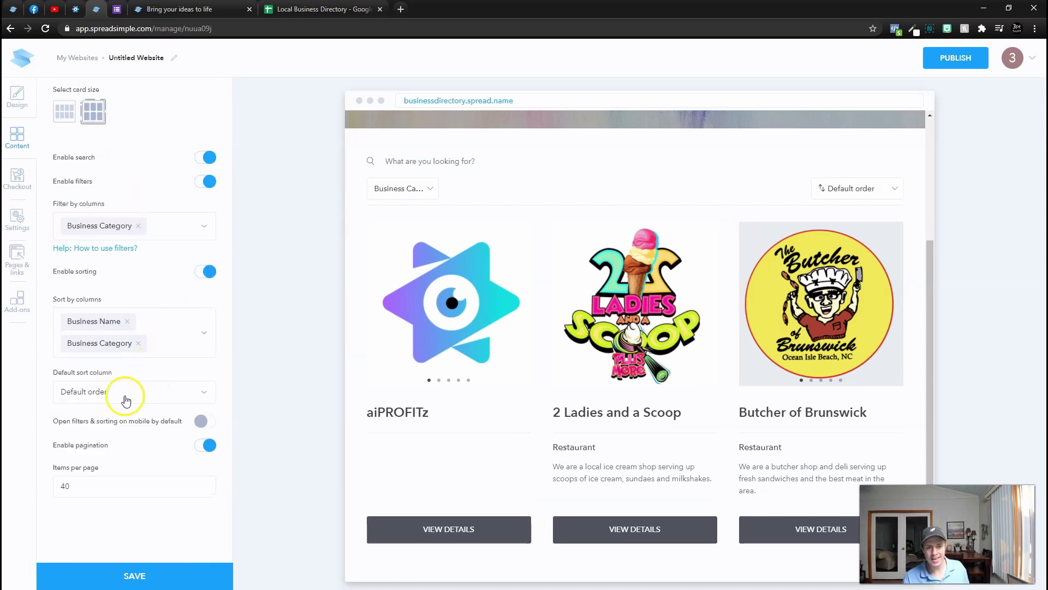
pyautogui.click(133, 574)
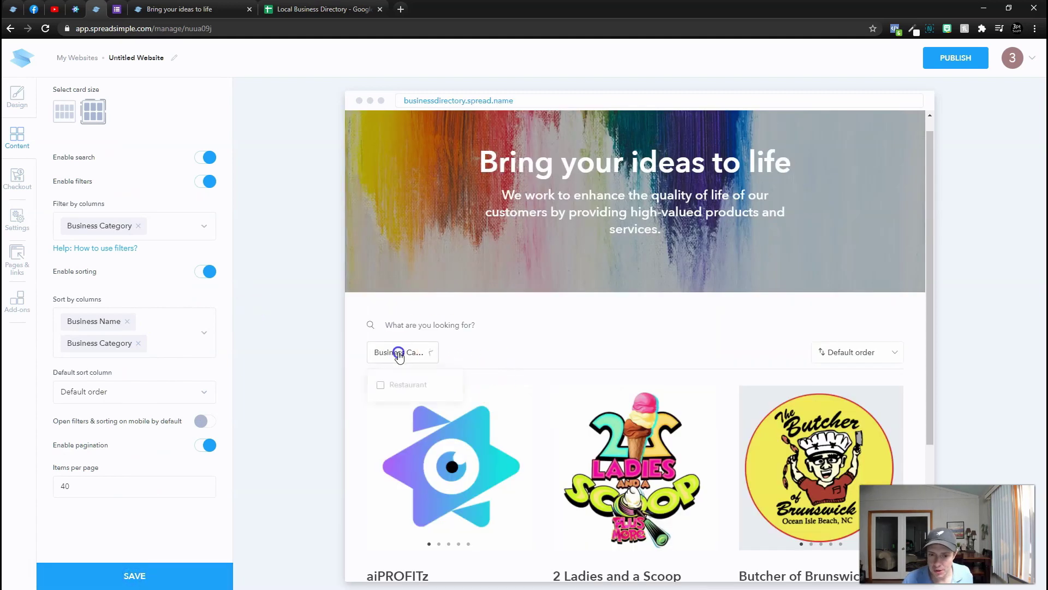
pyautogui.scroll(-2, 403, 267)
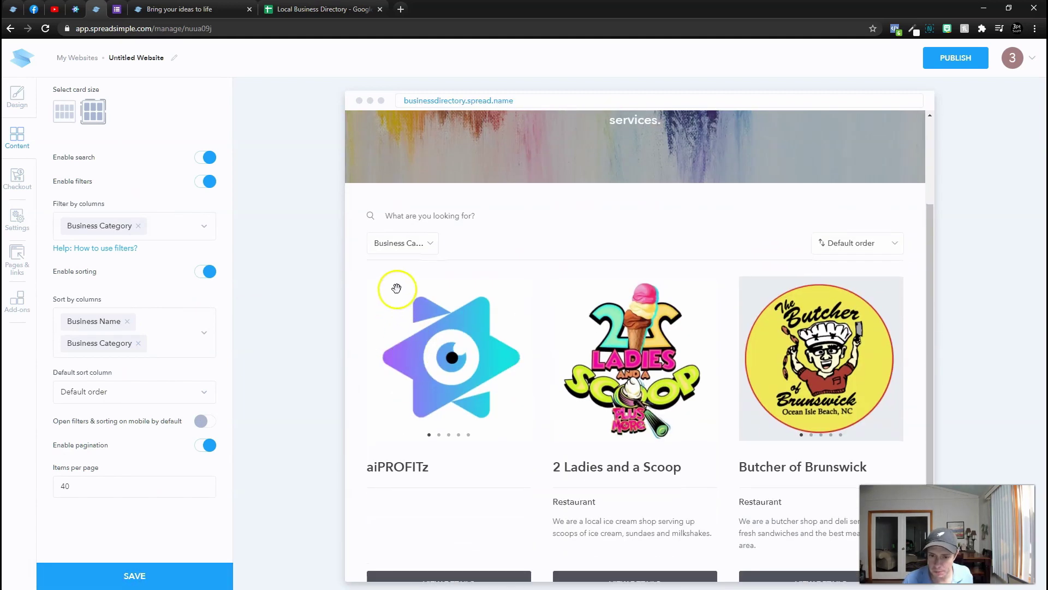
pyautogui.click(838, 245)
pyautogui.click(711, 244)
pyautogui.click(859, 243)
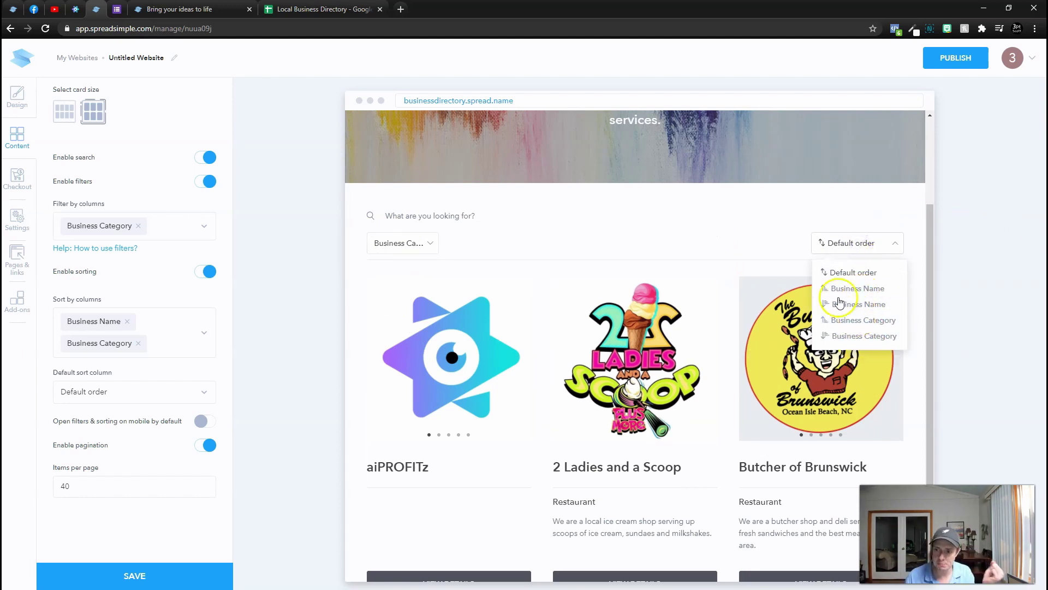
# Step: Turn on the site header in the Appearance settings
pyautogui.click(14, 97)
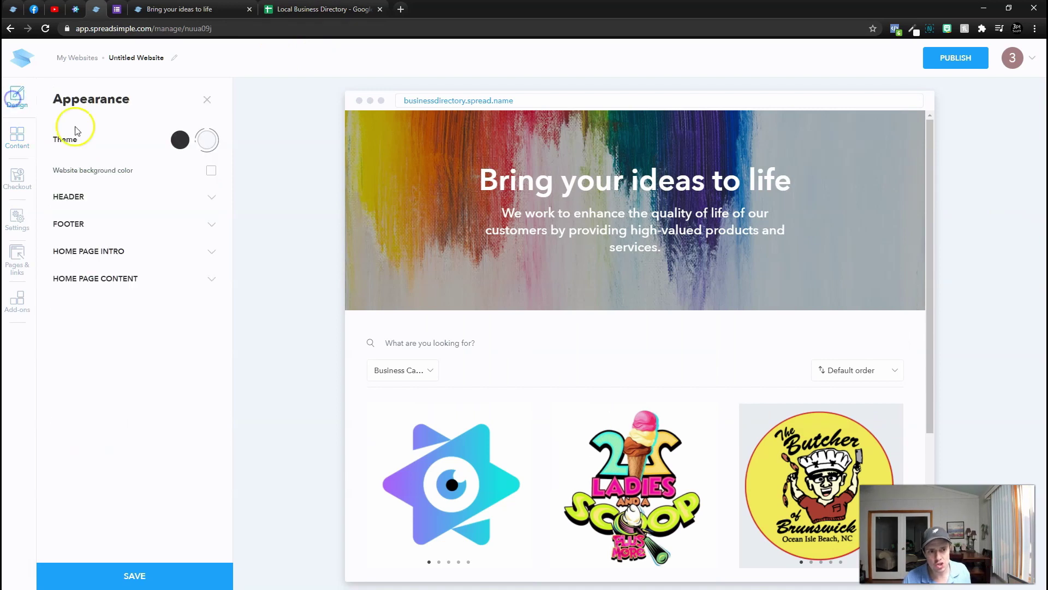
pyautogui.click(150, 197)
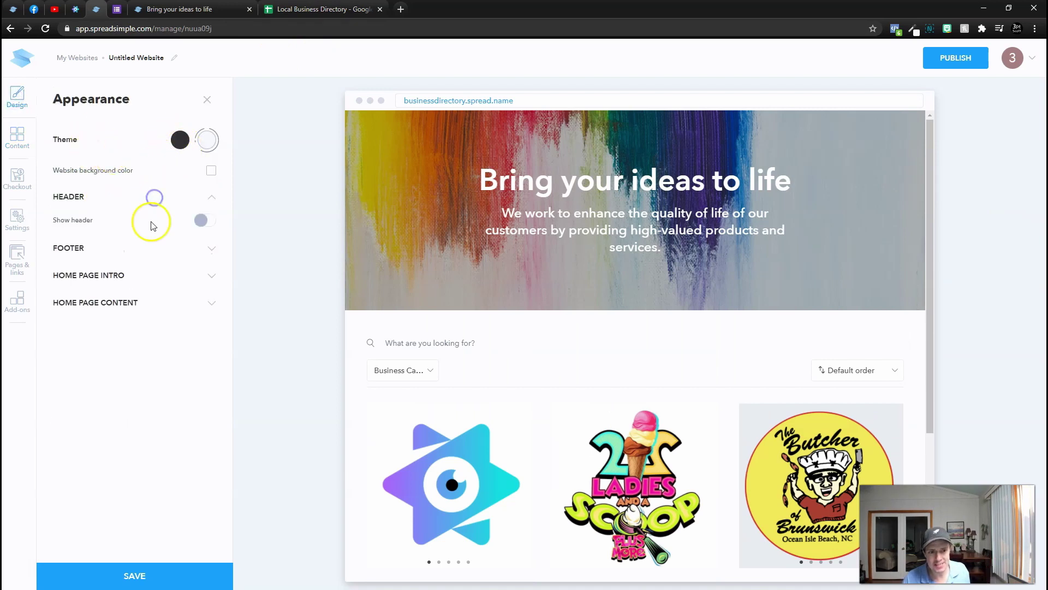
pyautogui.click(201, 220)
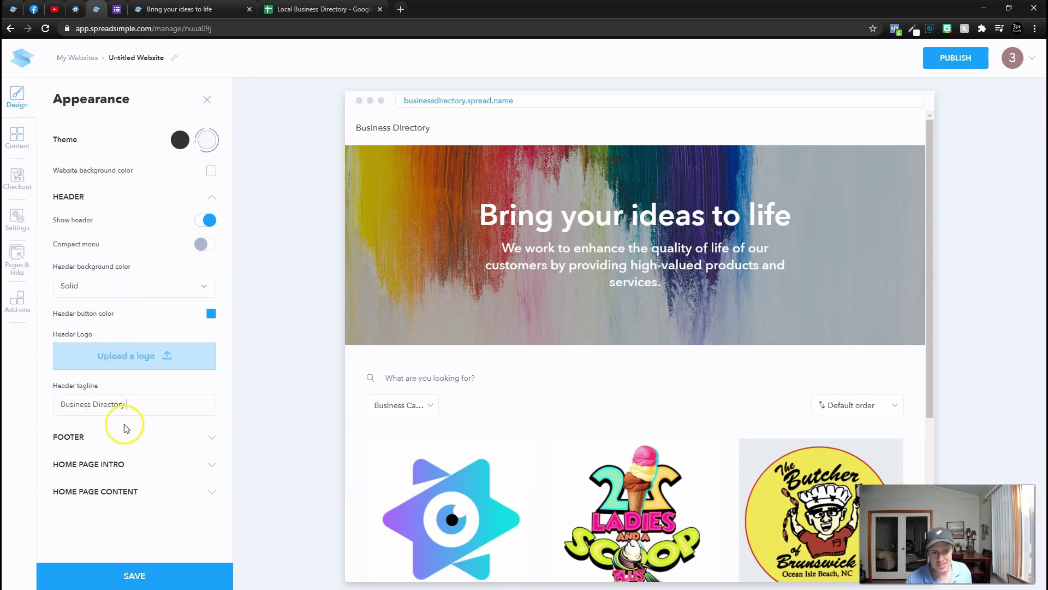
# Step: Replace the home page intro cover with an Unsplash photo found by searching 'business'
pyautogui.click(197, 463)
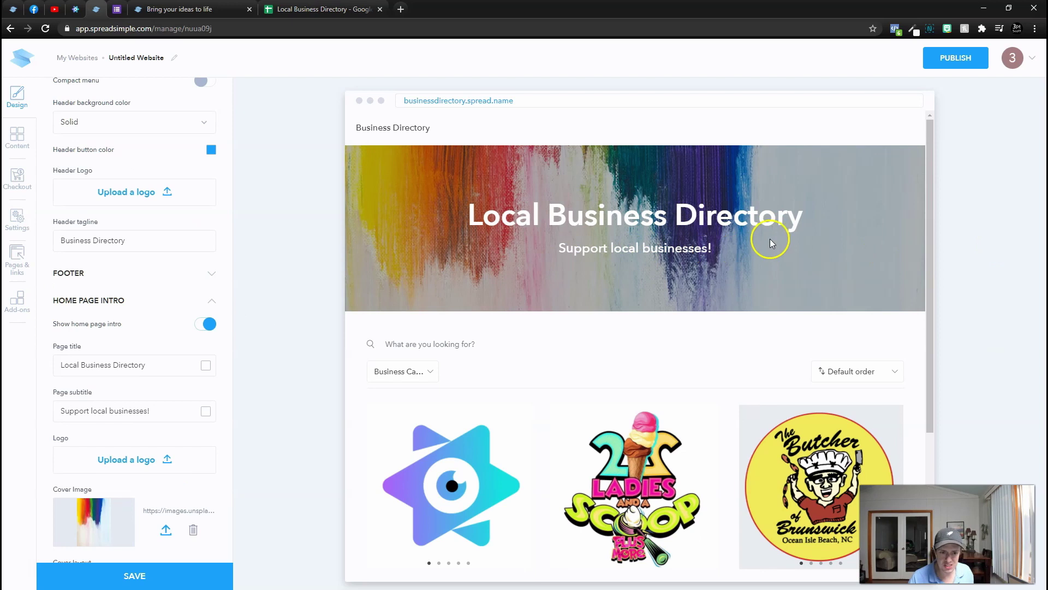
pyautogui.scroll(-2, 159, 377)
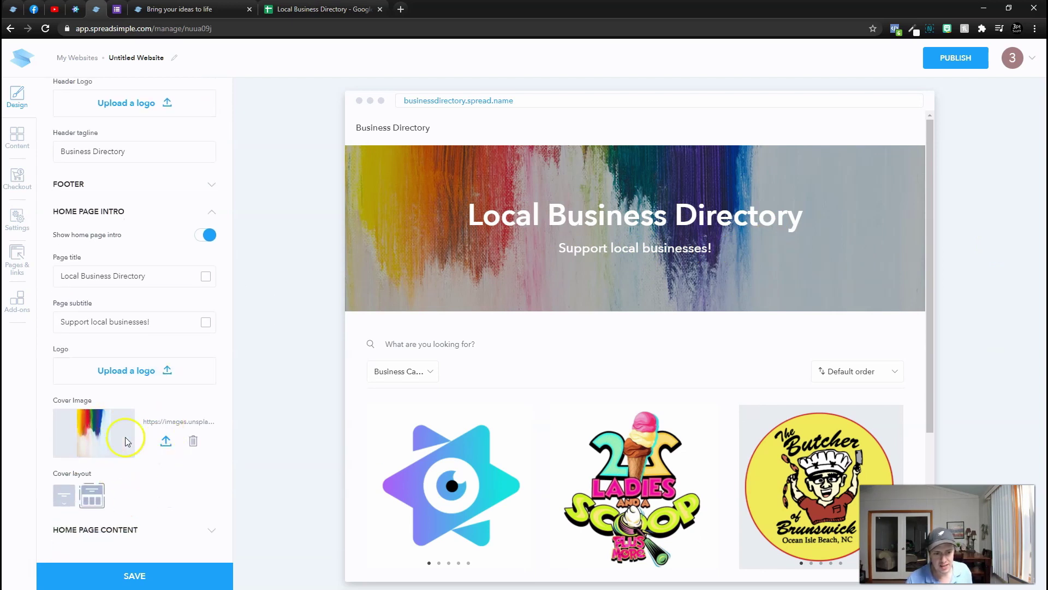
pyautogui.click(166, 441)
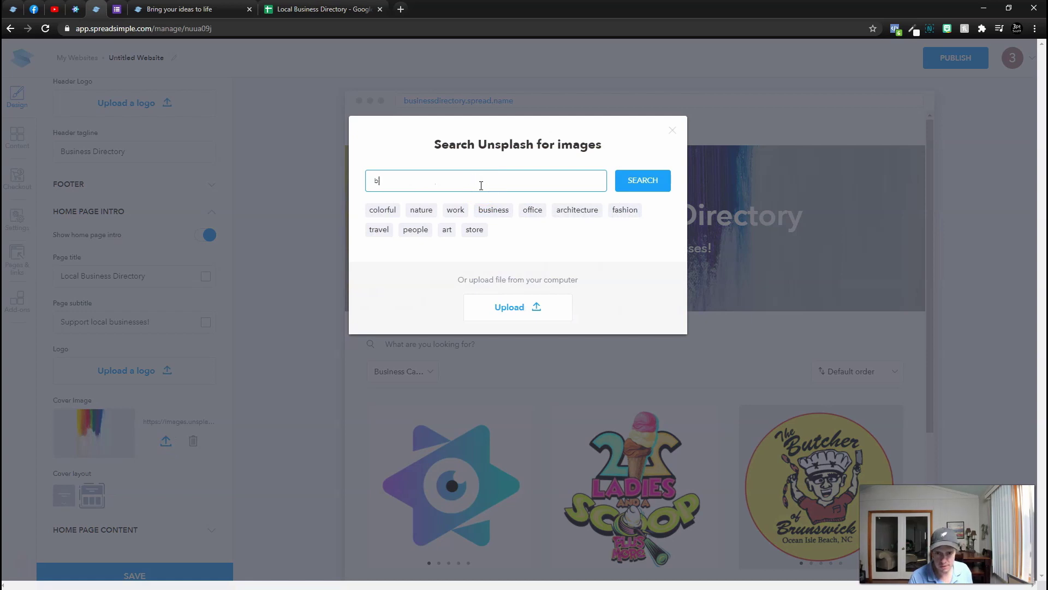
pyautogui.write('business')
pyautogui.press('Return')
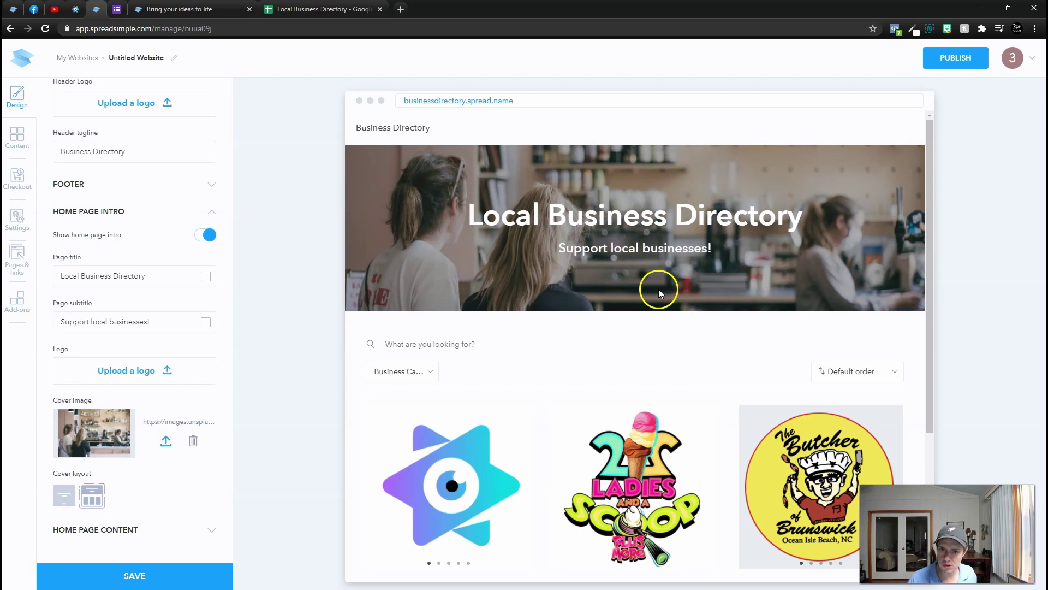
pyautogui.scroll(-4, 659, 290)
pyautogui.scroll(2, 658, 290)
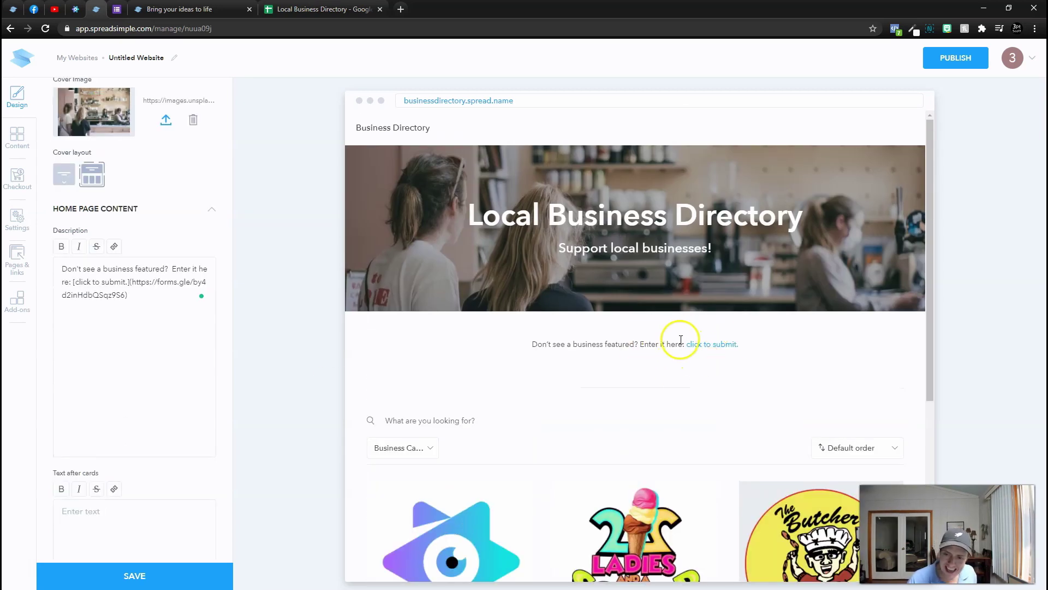
pyautogui.scroll(-4, 699, 344)
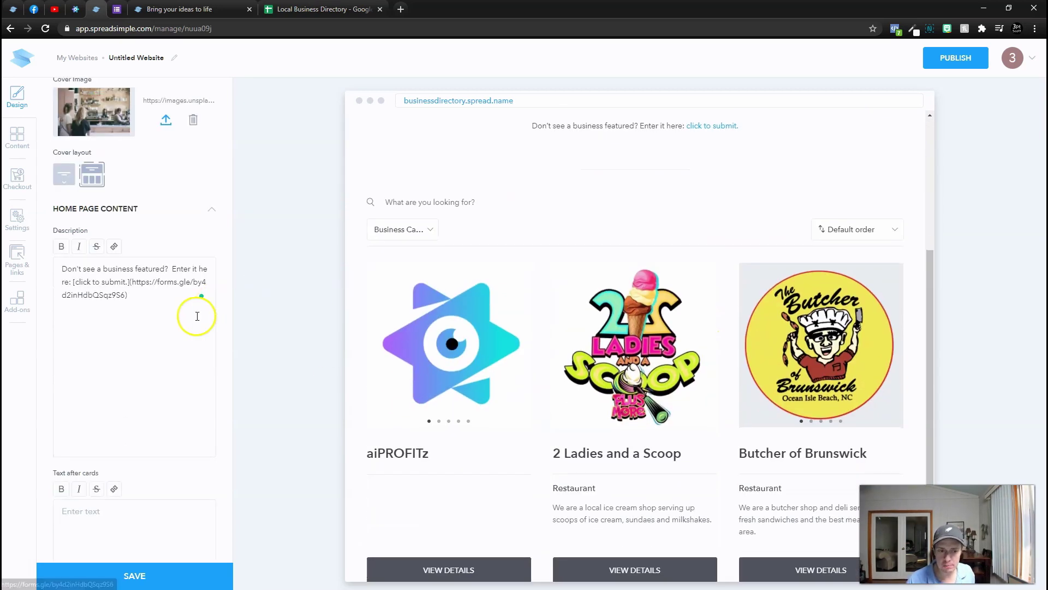
pyautogui.scroll(-3, 164, 333)
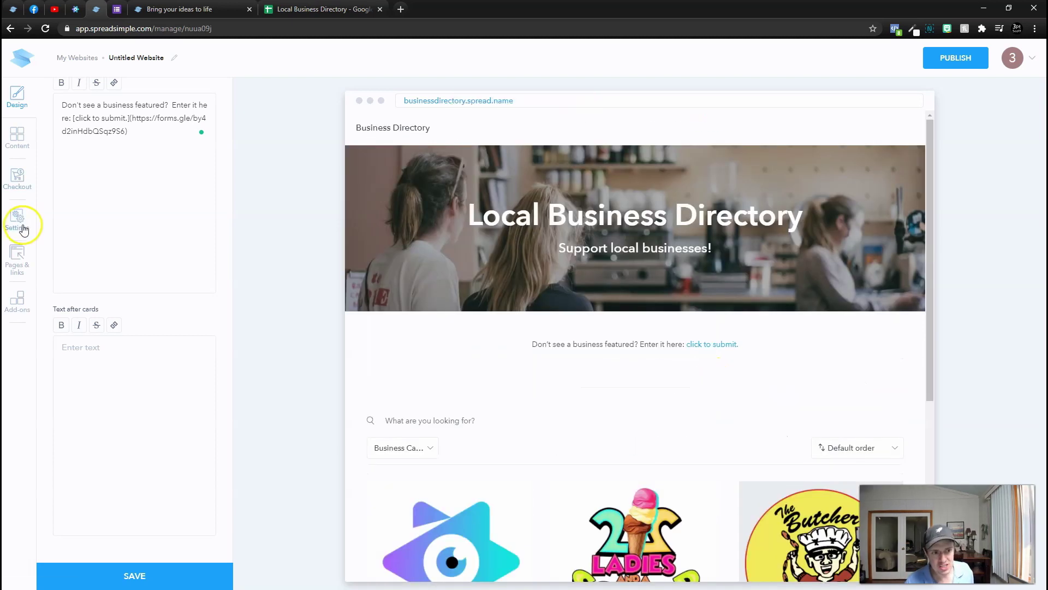
# Step: Add a 'Submit Your Business' primary-button link that opens the form in a popup, and save
pyautogui.click(16, 275)
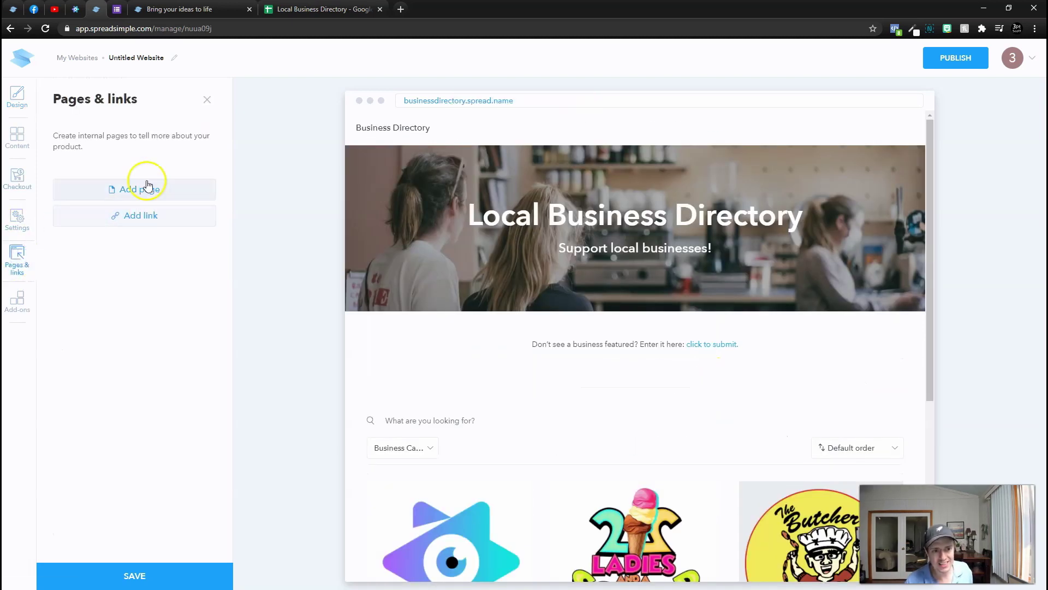
pyautogui.click(146, 220)
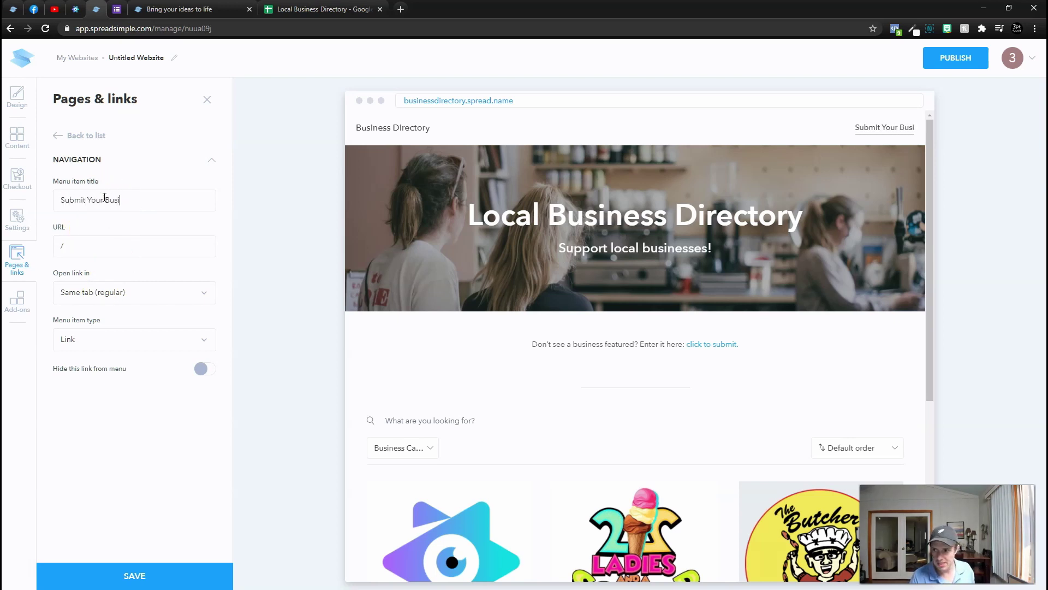
pyautogui.click(113, 397)
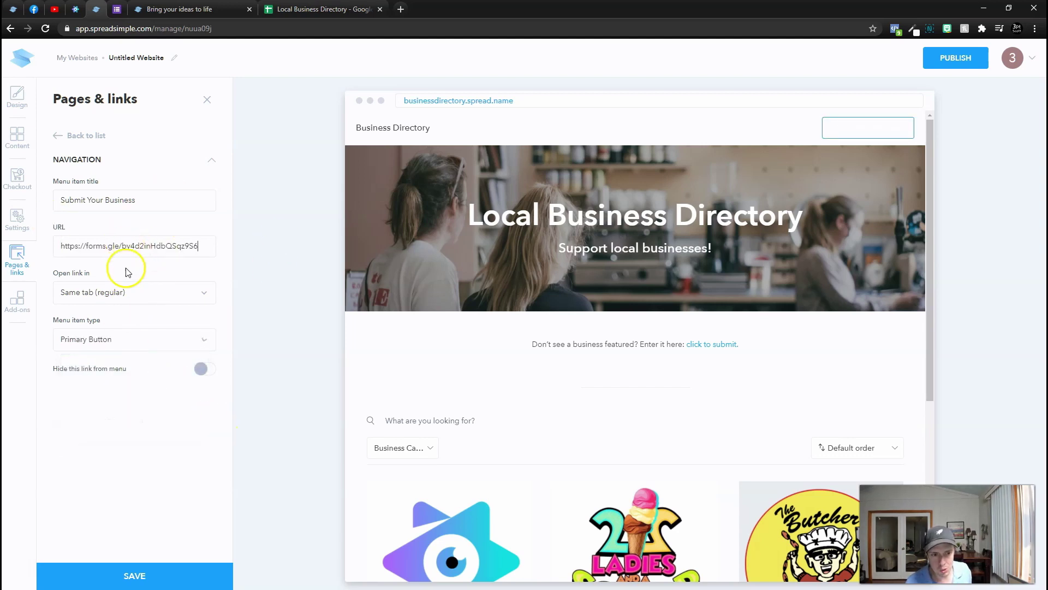
pyautogui.click(131, 292)
pyautogui.click(86, 376)
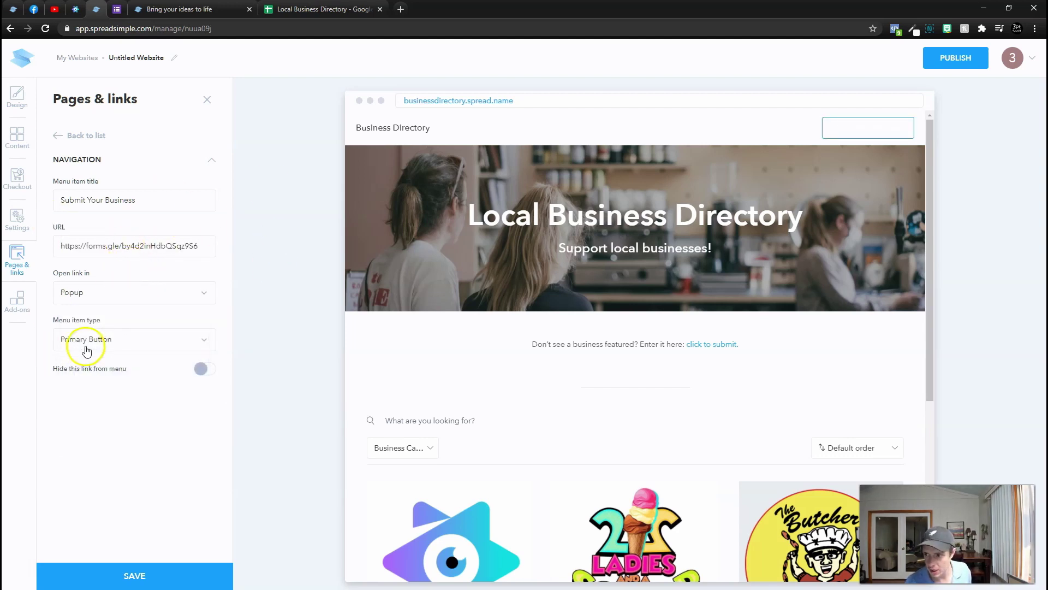
pyautogui.click(138, 578)
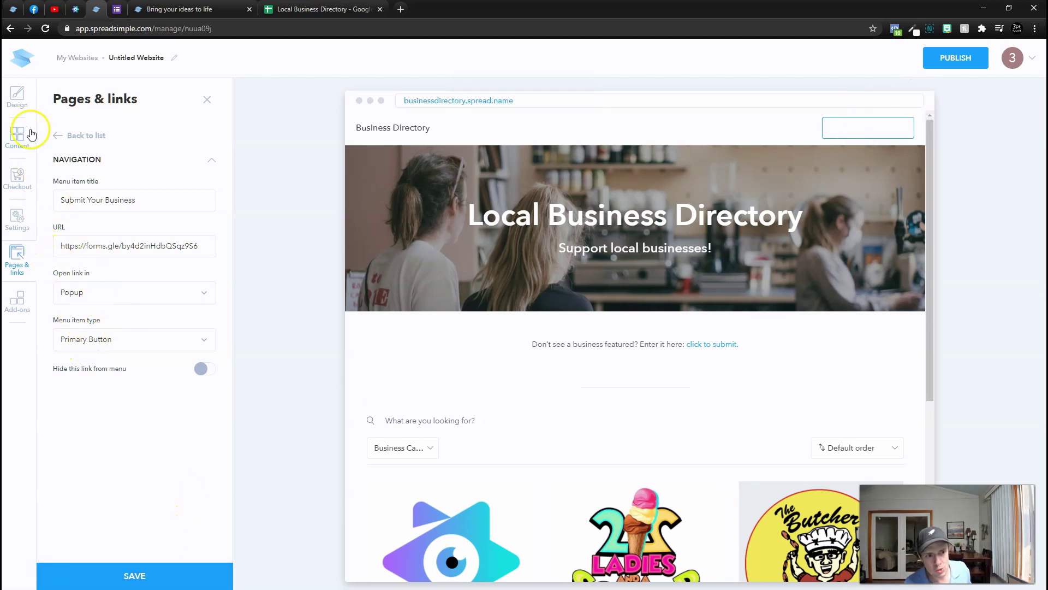
# Step: Return to the Design settings and open the published directory in a new tab
pyautogui.click(17, 95)
pyautogui.scroll(-3, 133, 322)
pyautogui.scroll(4, 164, 306)
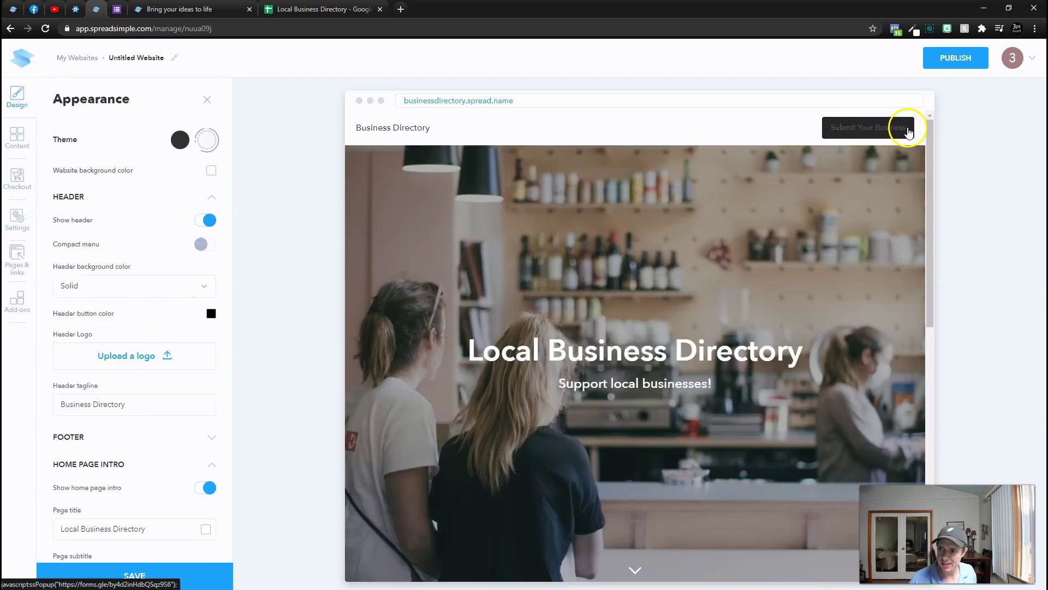
pyautogui.scroll(-6, 835, 307)
pyautogui.scroll(6, 836, 307)
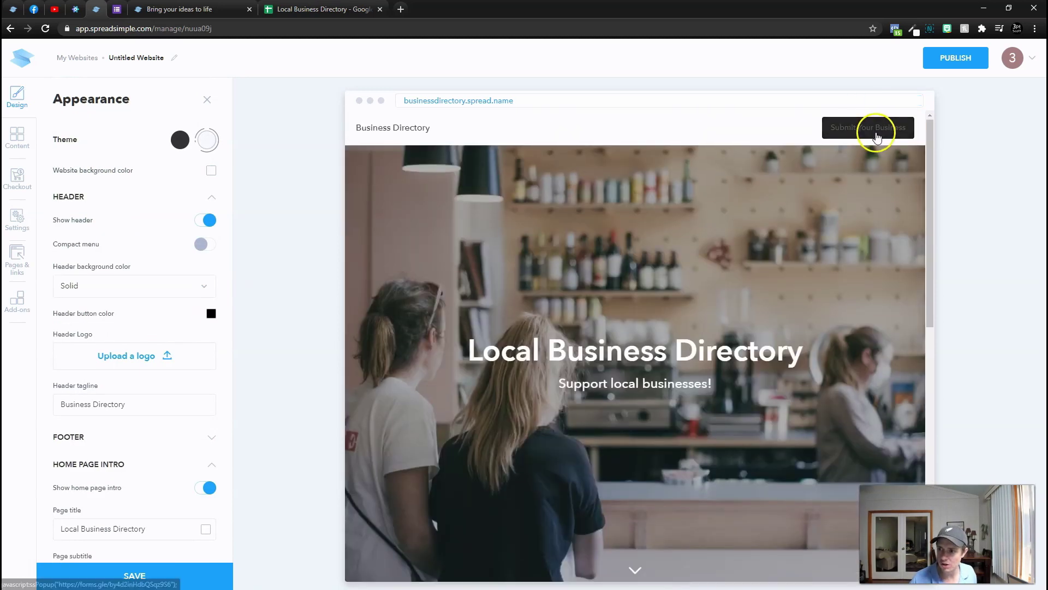
pyautogui.click(383, 129)
pyautogui.scroll(-5, 683, 312)
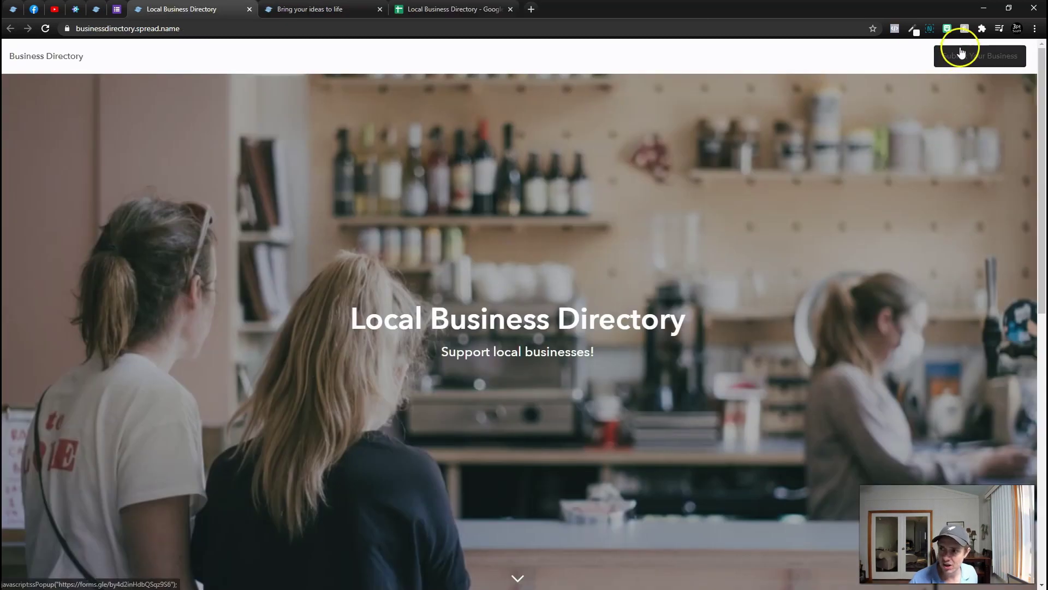
# Step: Bring up the 'Claim your local business listing!' popup form via the Submit Your Business button
pyautogui.click(962, 53)
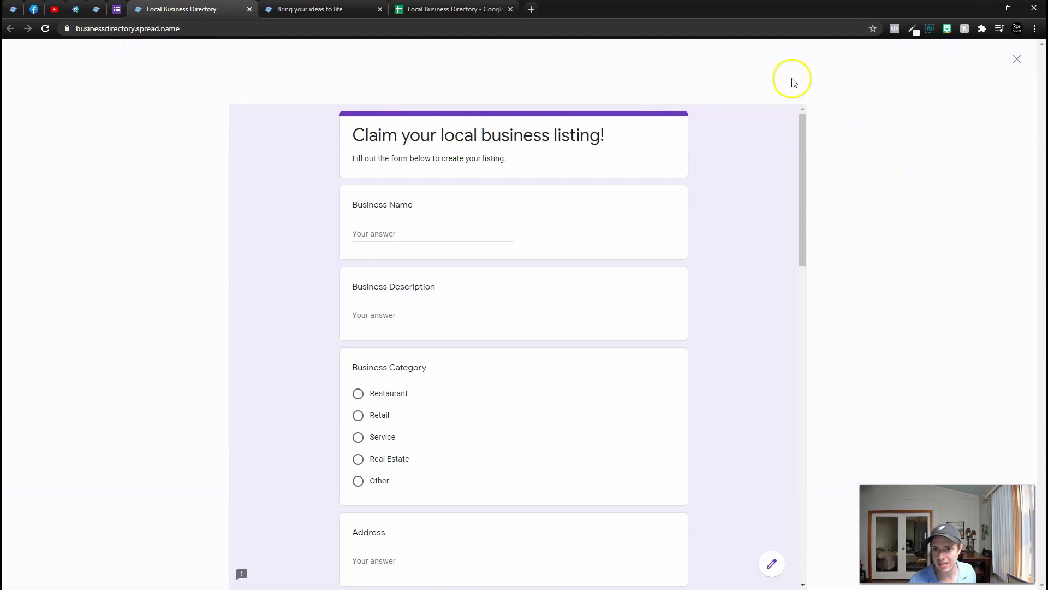
pyautogui.scroll(-15, 437, 213)
pyautogui.scroll(5, 481, 333)
pyautogui.scroll(10, 483, 334)
pyautogui.scroll(-20, 587, 347)
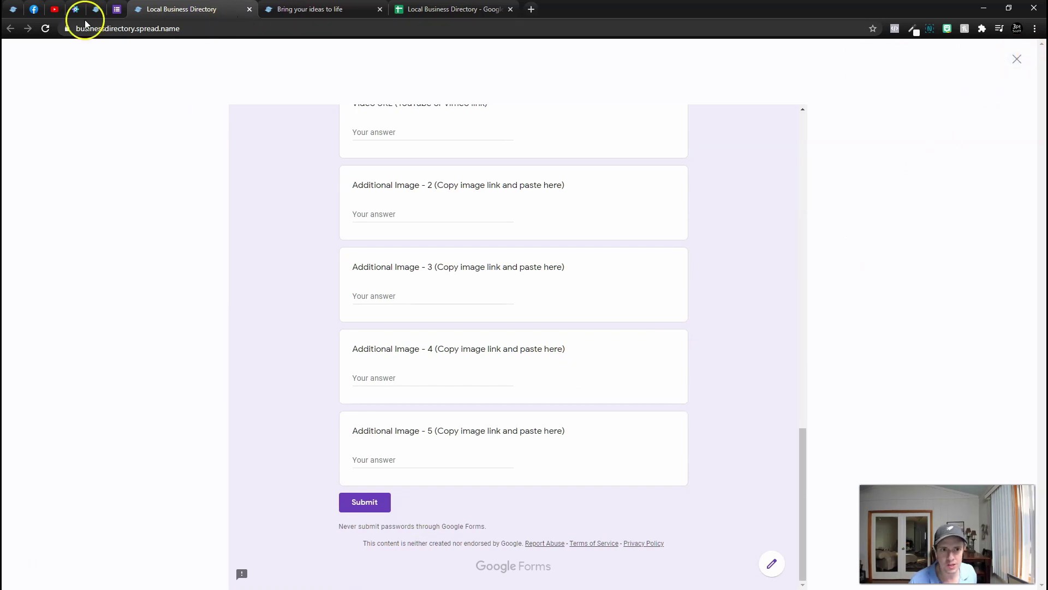
# Step: In the Google Forms editor, dismiss the Send dialog and set the form's theme colour to grey
pyautogui.click(118, 6)
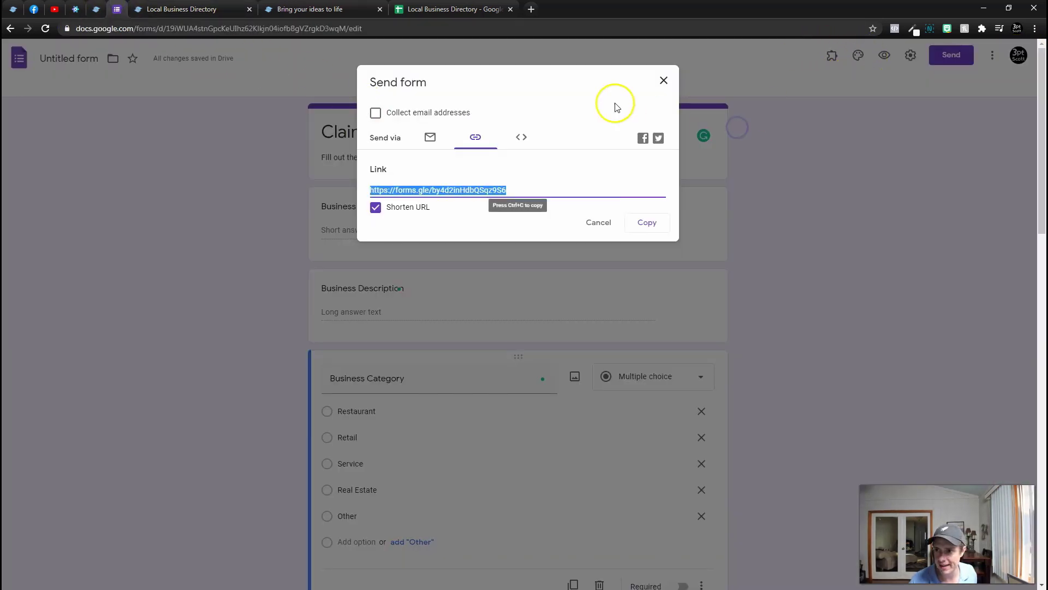
pyautogui.click(663, 81)
pyautogui.click(862, 61)
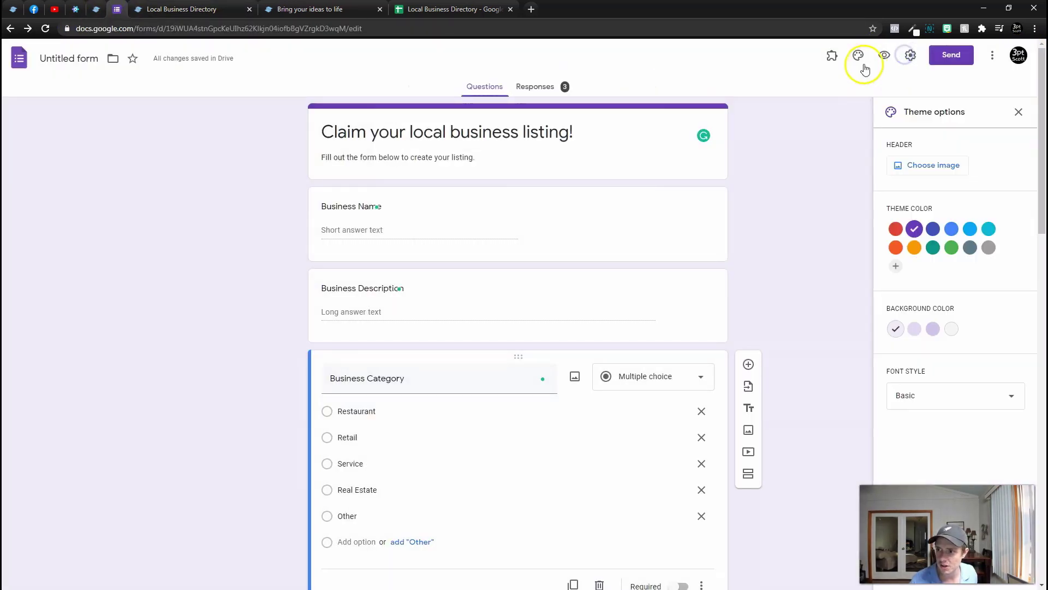
pyautogui.click(989, 247)
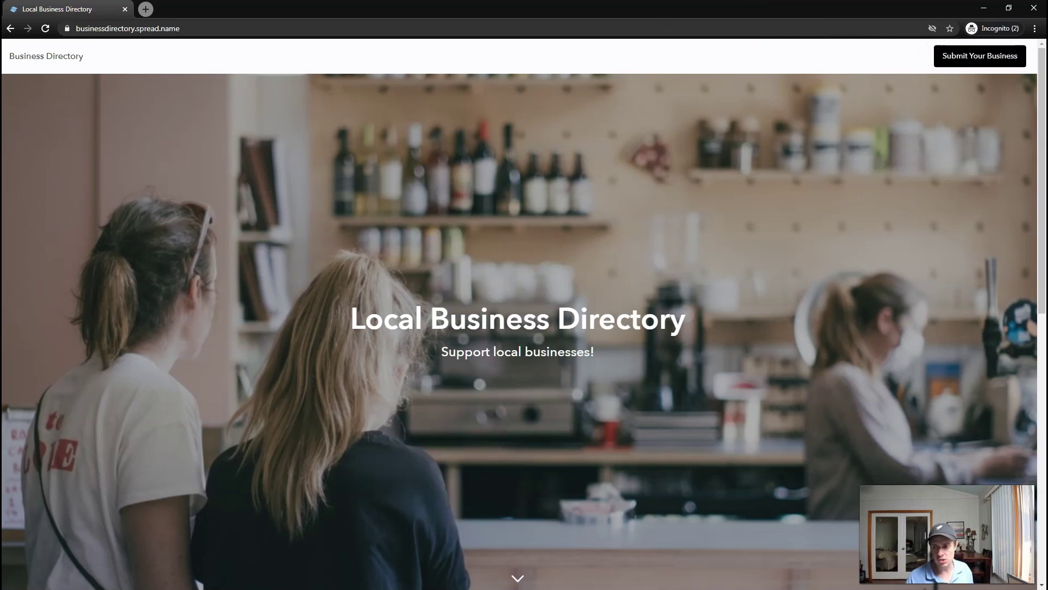
# Step: Open the aiPROFITz listing details and follow its Menu or Shopping Cart URL link
pyautogui.scroll(-5, 705, 418)
pyautogui.scroll(-5, 704, 419)
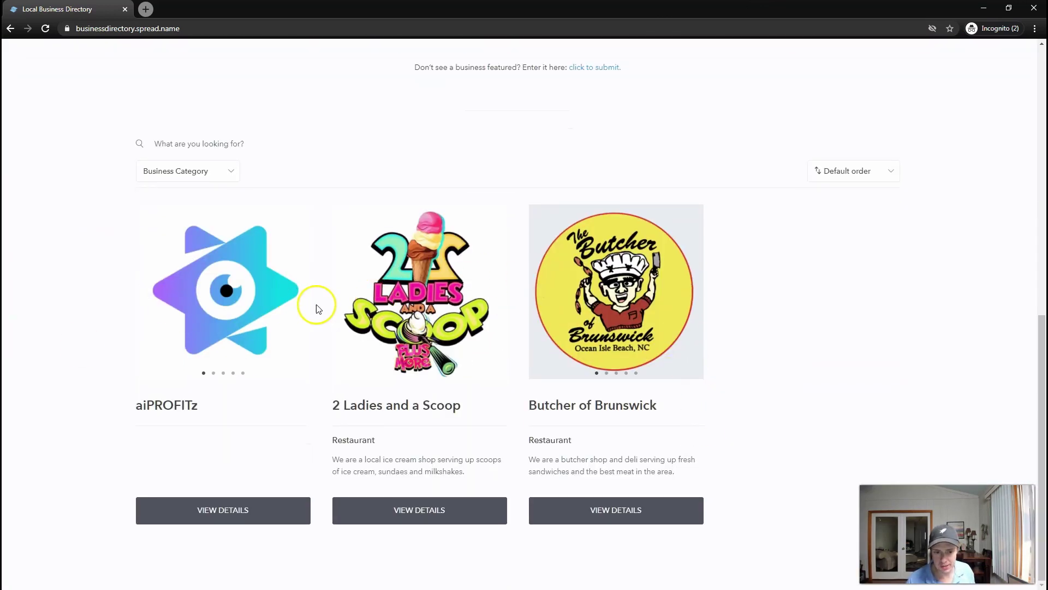
pyautogui.click(225, 507)
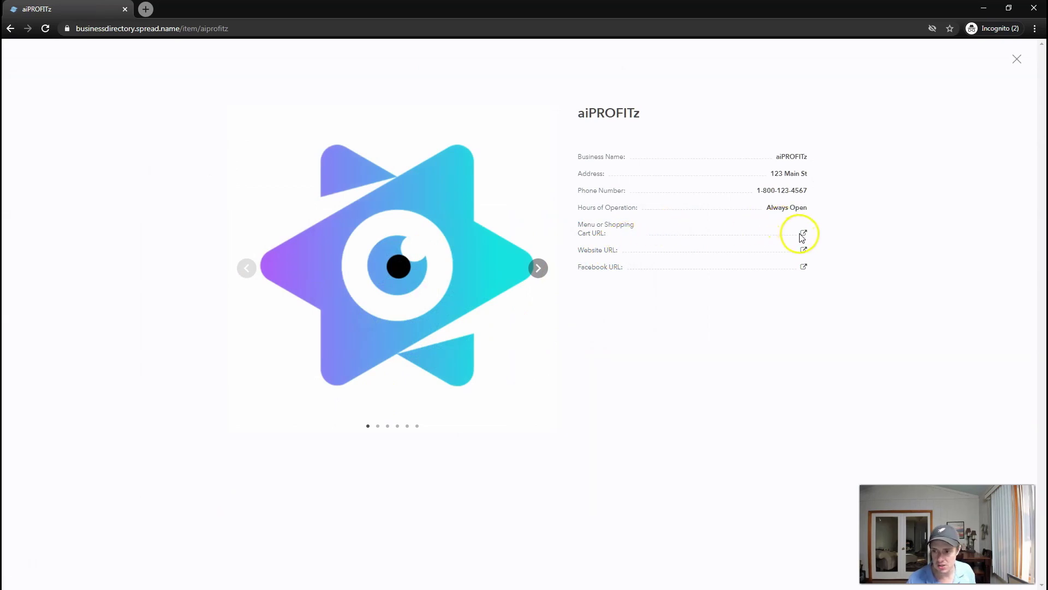
pyautogui.click(803, 233)
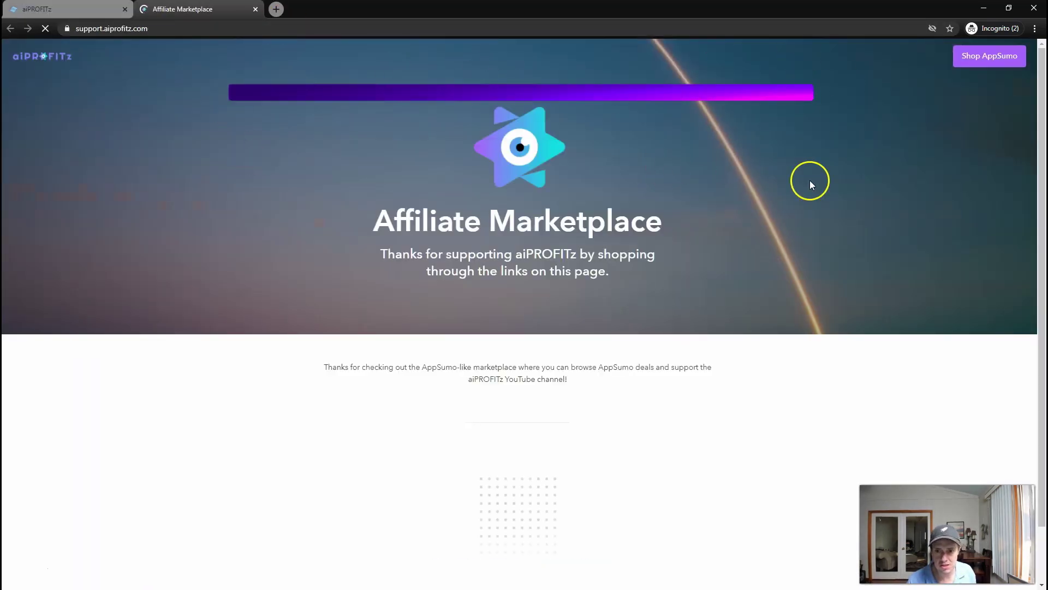
# Step: Scroll through the Affiliate Marketplace product grid and back to the top
pyautogui.scroll(-10, 739, 264)
pyautogui.scroll(5, 729, 312)
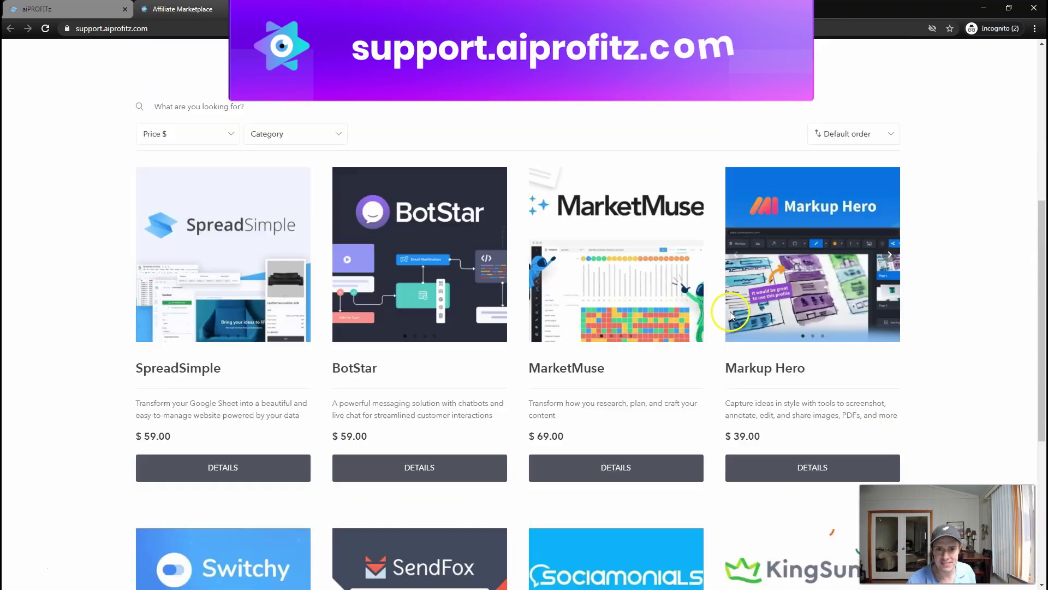
pyautogui.scroll(5, 730, 312)
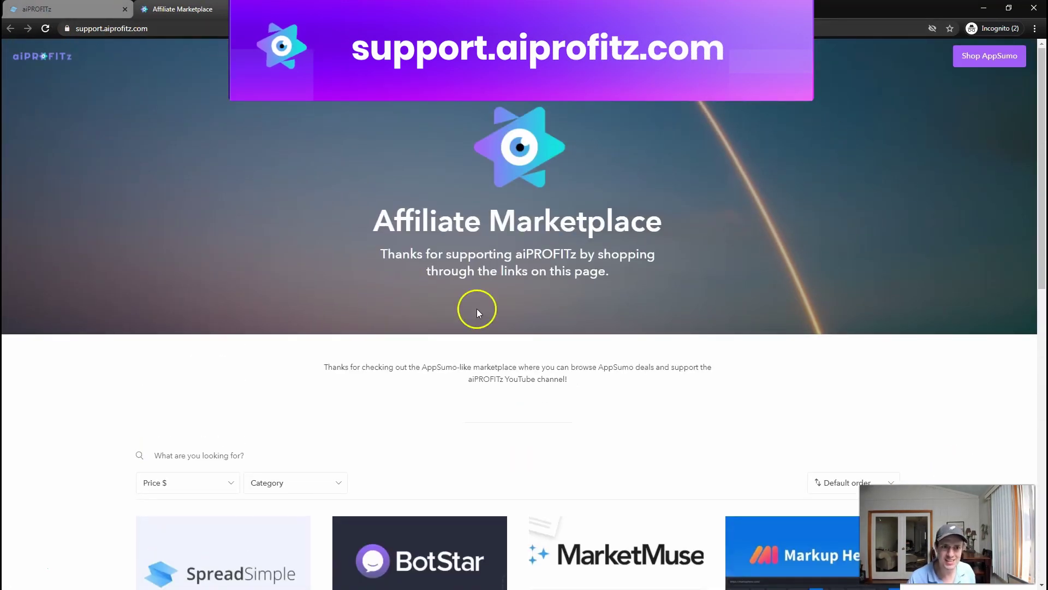